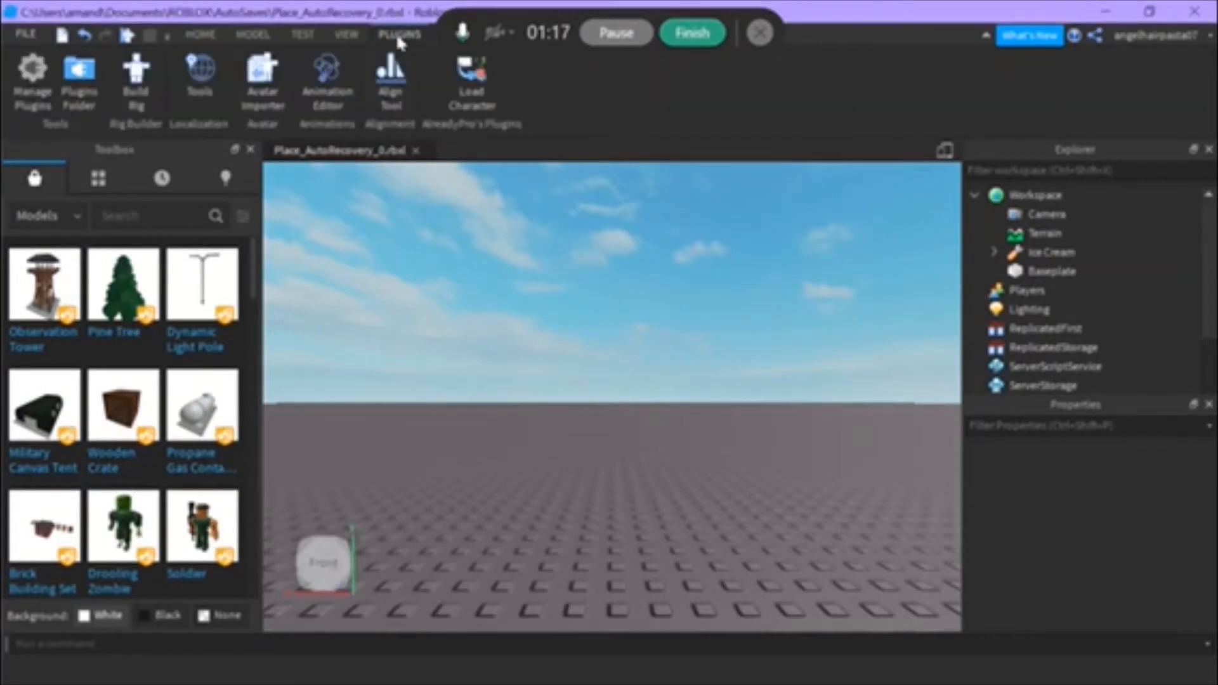
# Step: Open the Load Character plugin and enter the avatar's account username in place of the default one
pyautogui.click(465, 92)
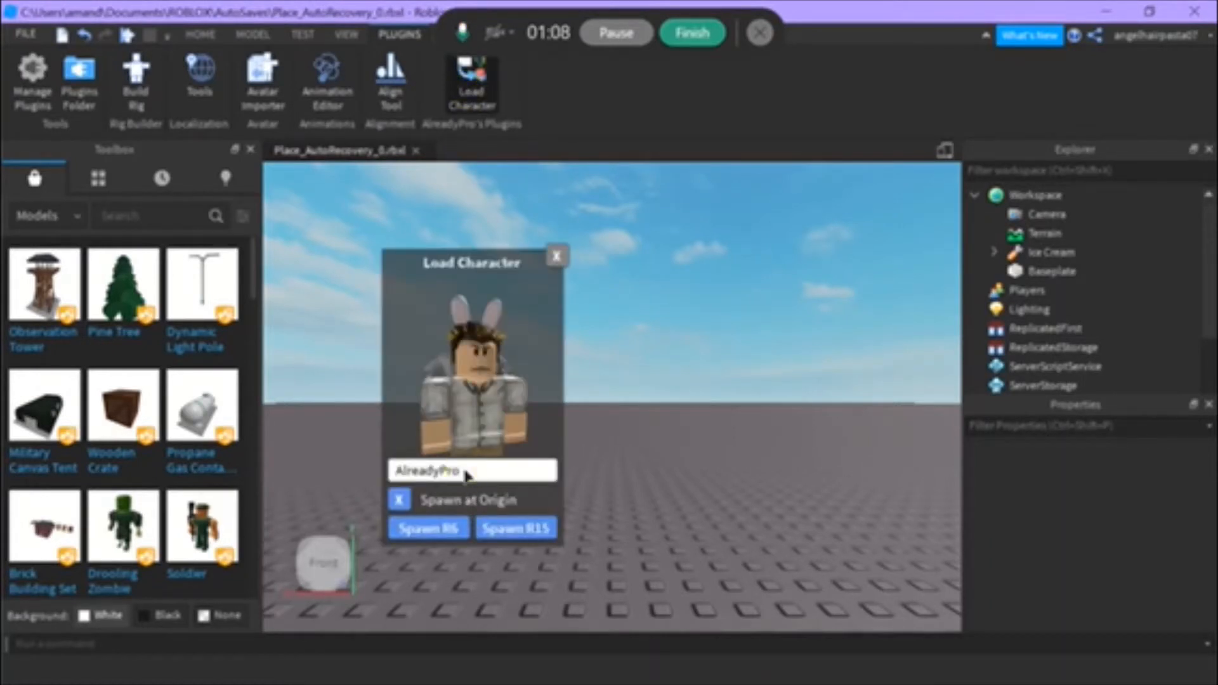
pyautogui.press('BackSpace')
pyautogui.press('BackSpace')
pyautogui.press('BackSpace')
pyautogui.press('BackSpace')
pyautogui.press('BackSpace')
pyautogui.press('BackSpace')
pyautogui.press('BackSpace')
pyautogui.press('BackSpace')
pyautogui.press('BackSpace')
pyautogui.press('BackSpace')
pyautogui.write('angelhai')
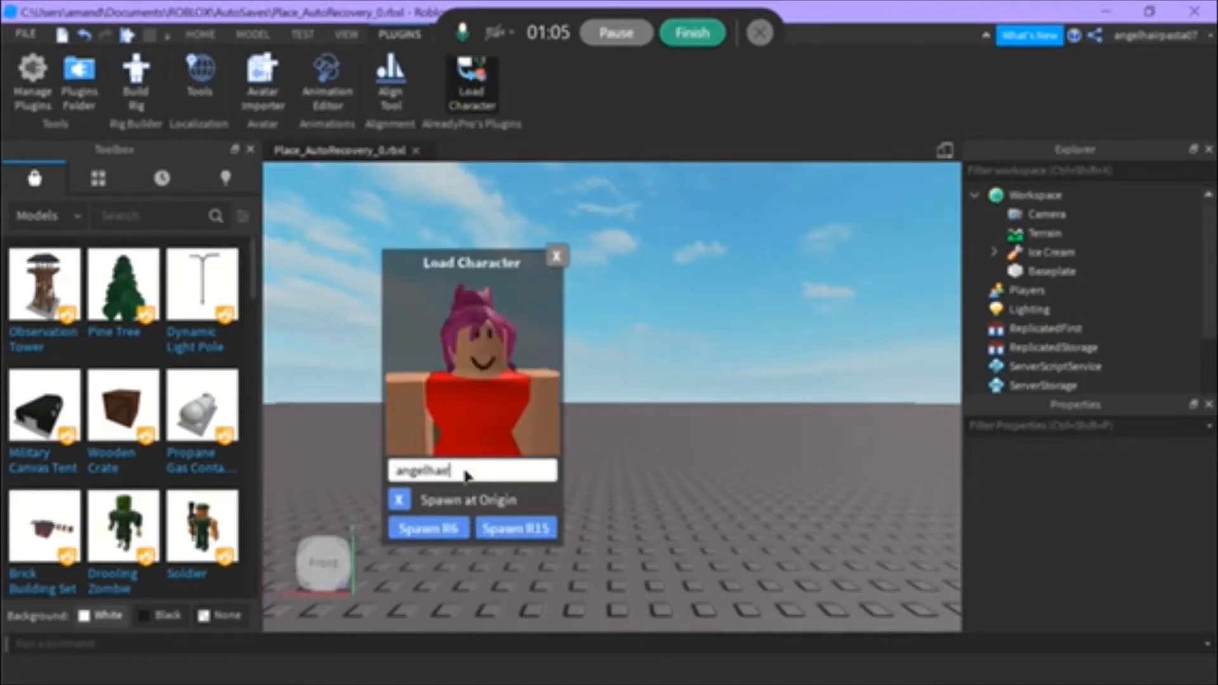
pyautogui.write('rpasta07')
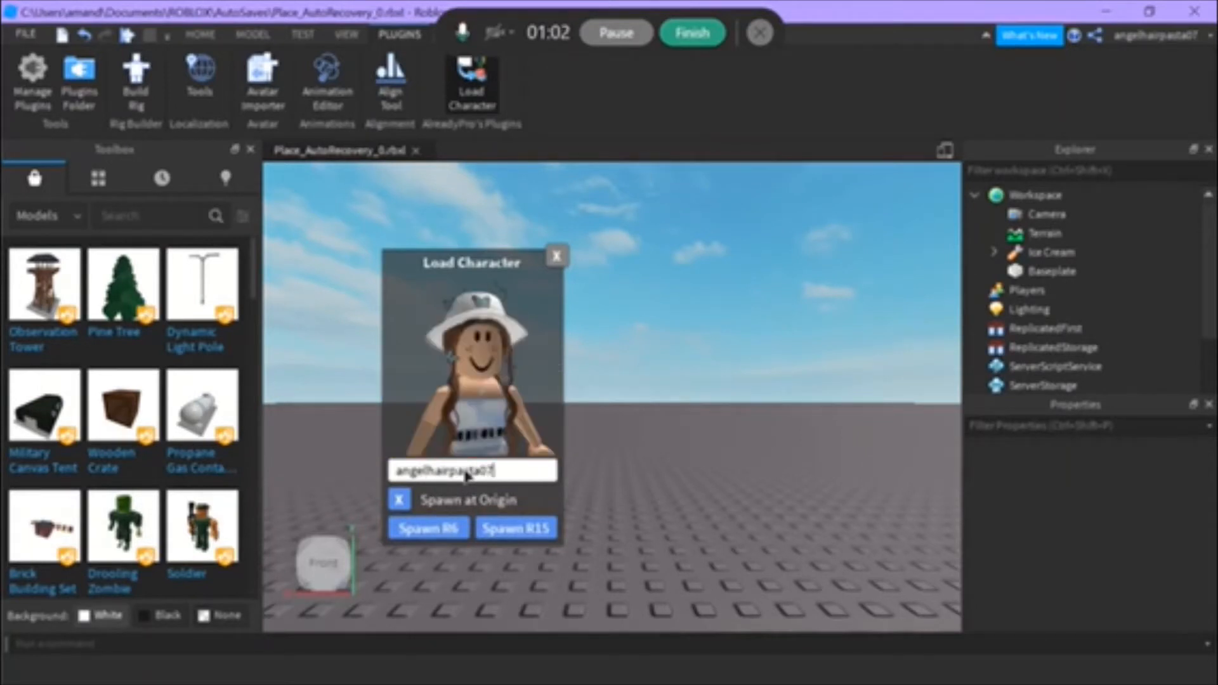
# Step: Spawn the avatar at the origin as an R15 character and close the Load Character window
pyautogui.click(524, 532)
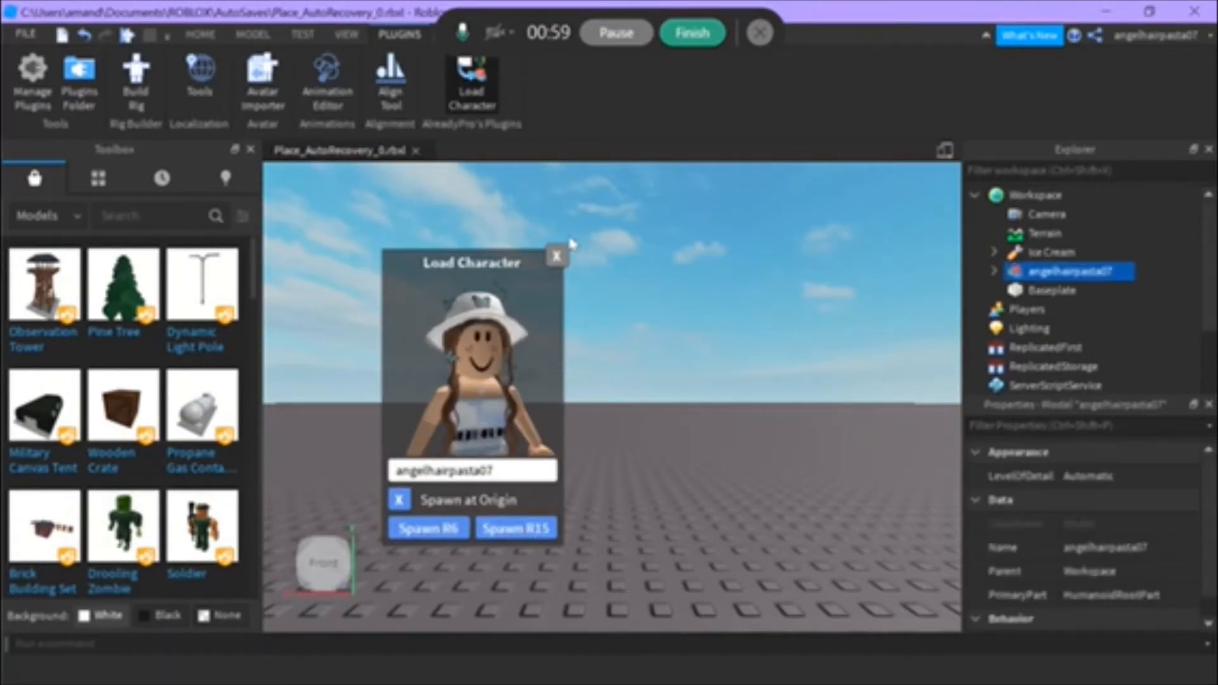
pyautogui.click(558, 256)
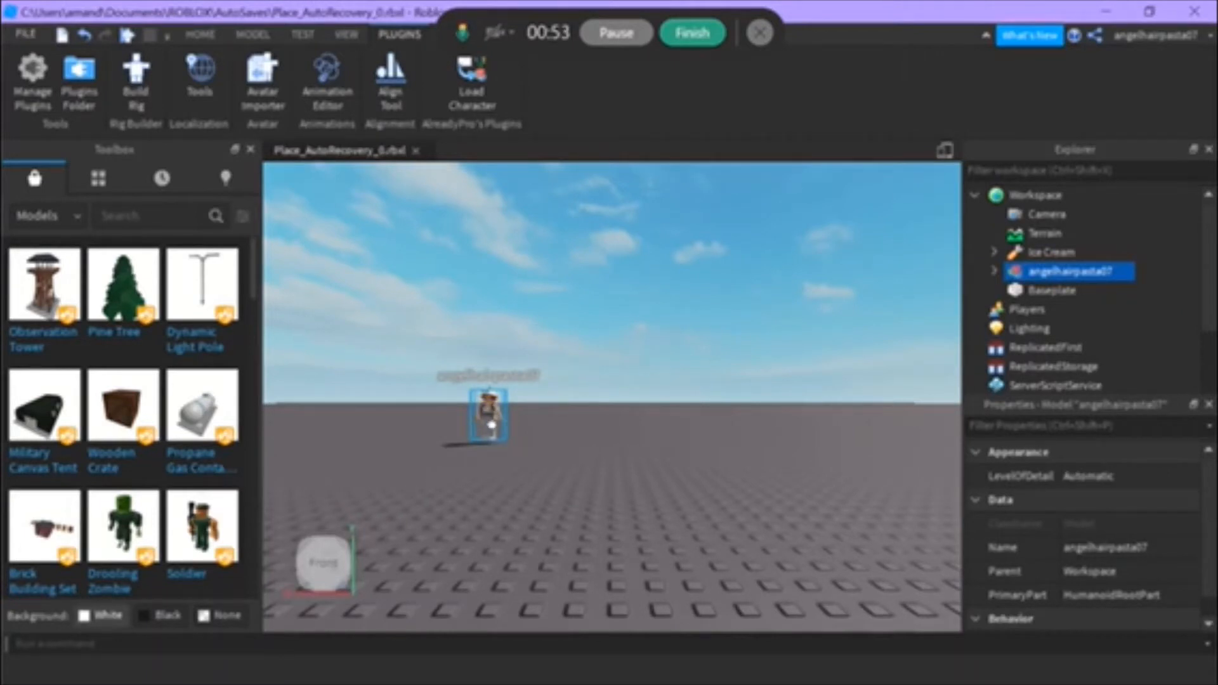
pyautogui.press('f')
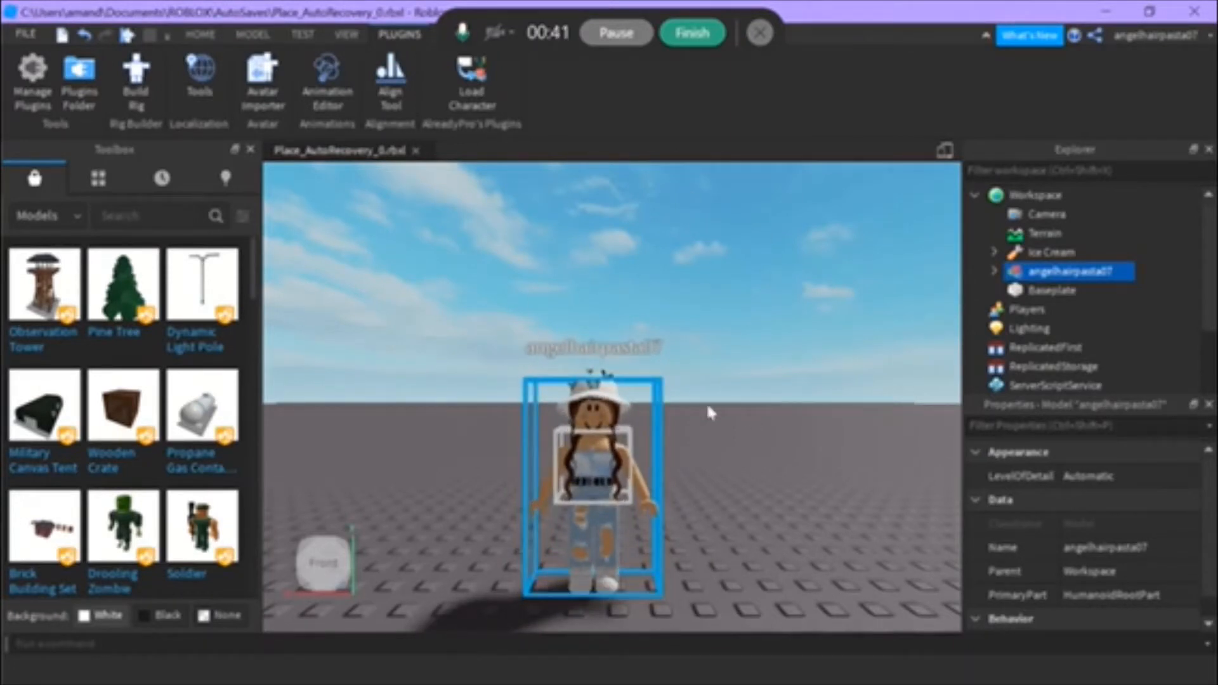
# Step: Delete the face decal from the Head of the spawned character
pyautogui.click(993, 271)
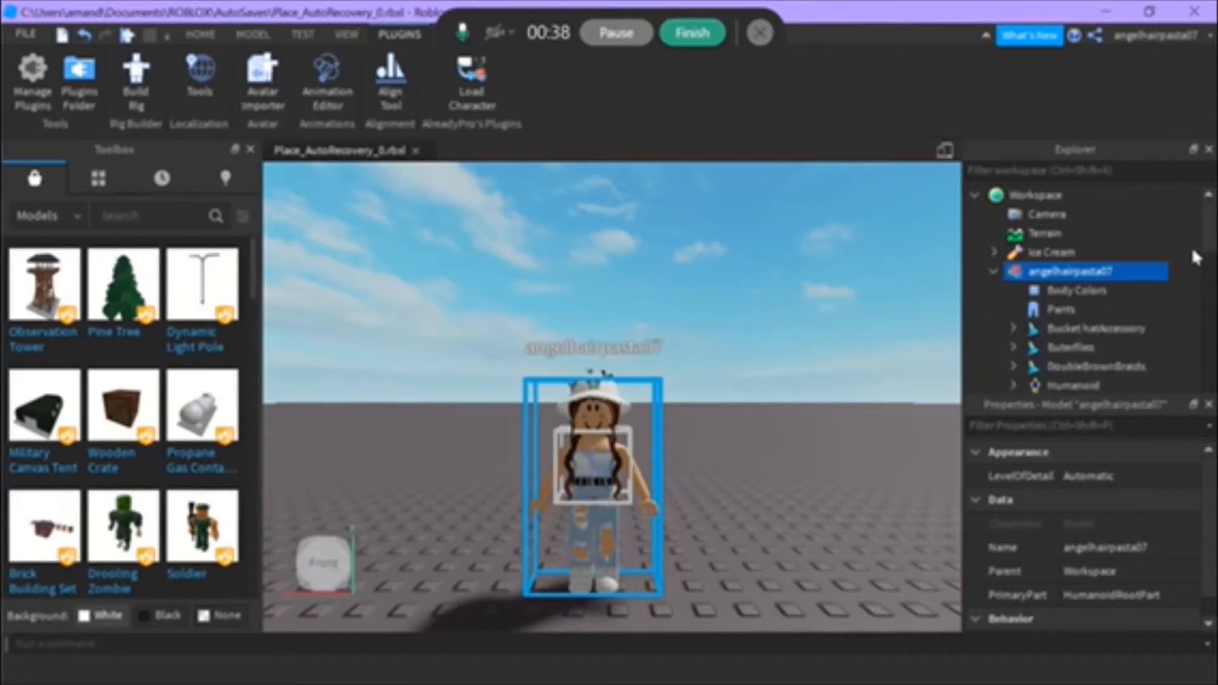
pyautogui.scroll(-3, 1194, 258)
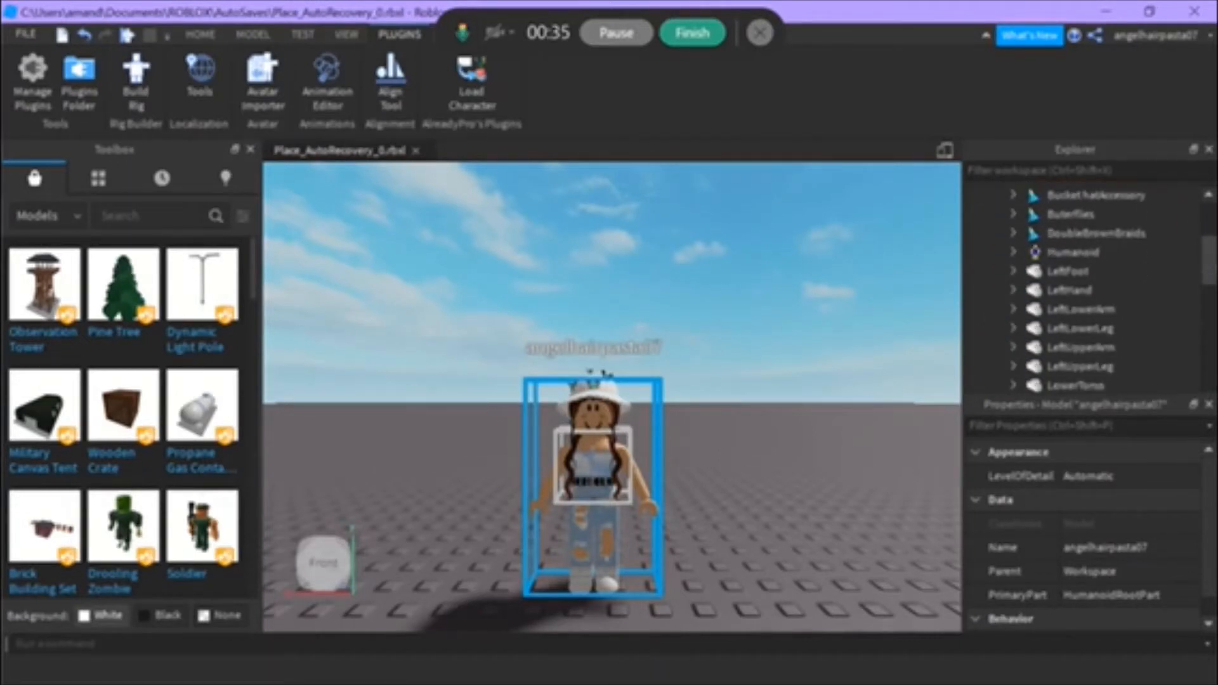
pyautogui.scroll(-5, 1078, 286)
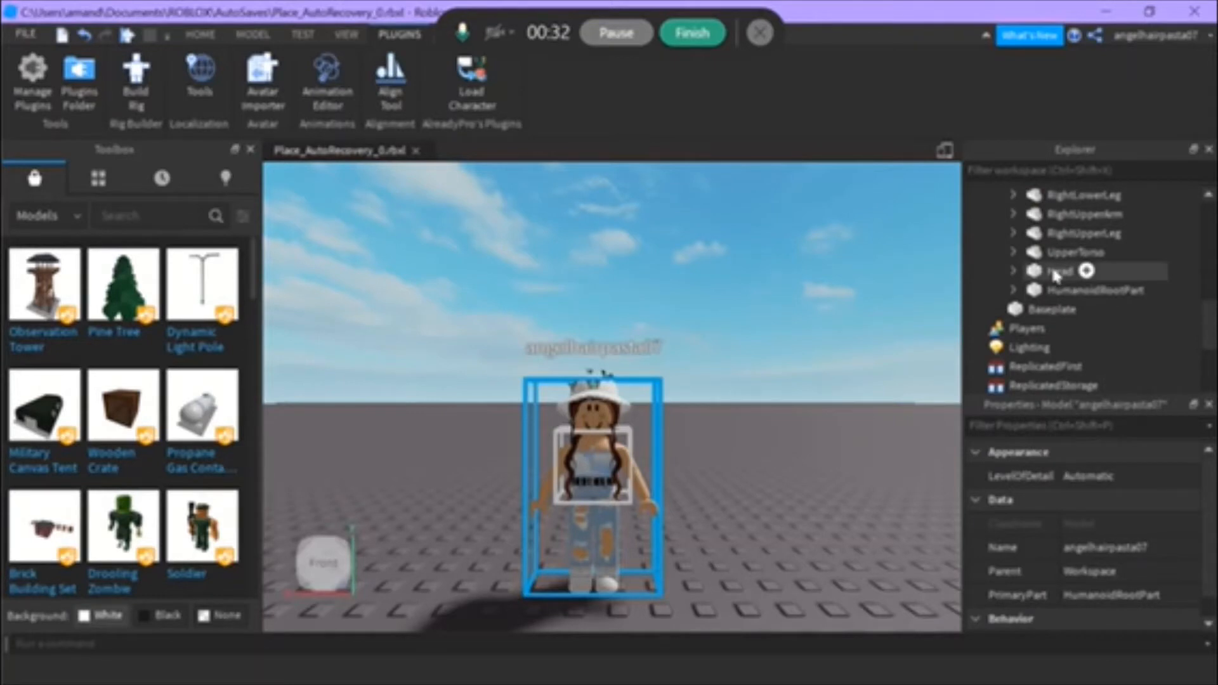
pyautogui.click(1013, 271)
pyautogui.scroll(-2, 1212, 337)
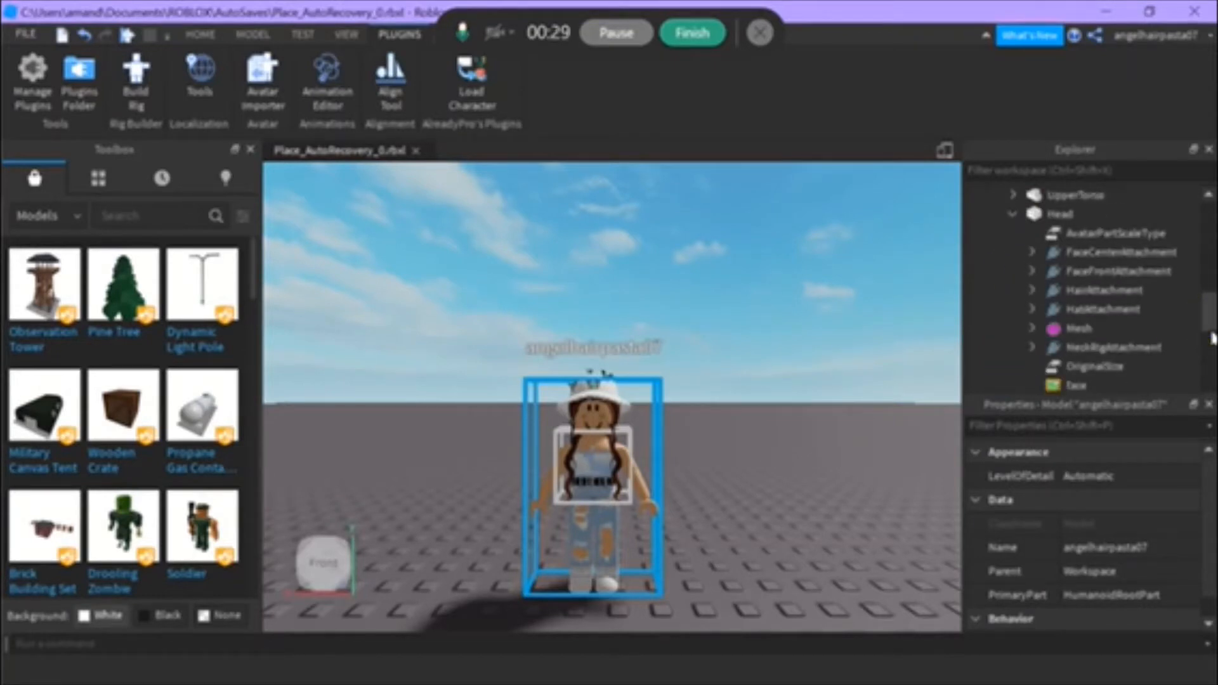
pyautogui.click(1078, 385)
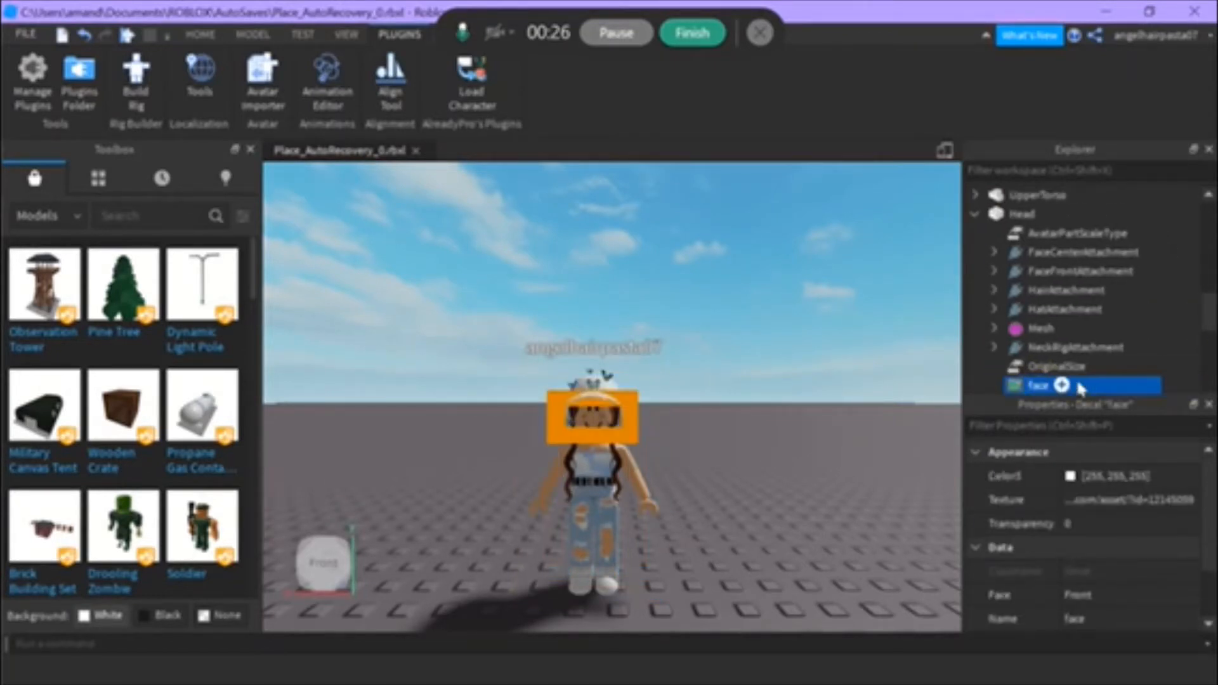
pyautogui.press('Delete')
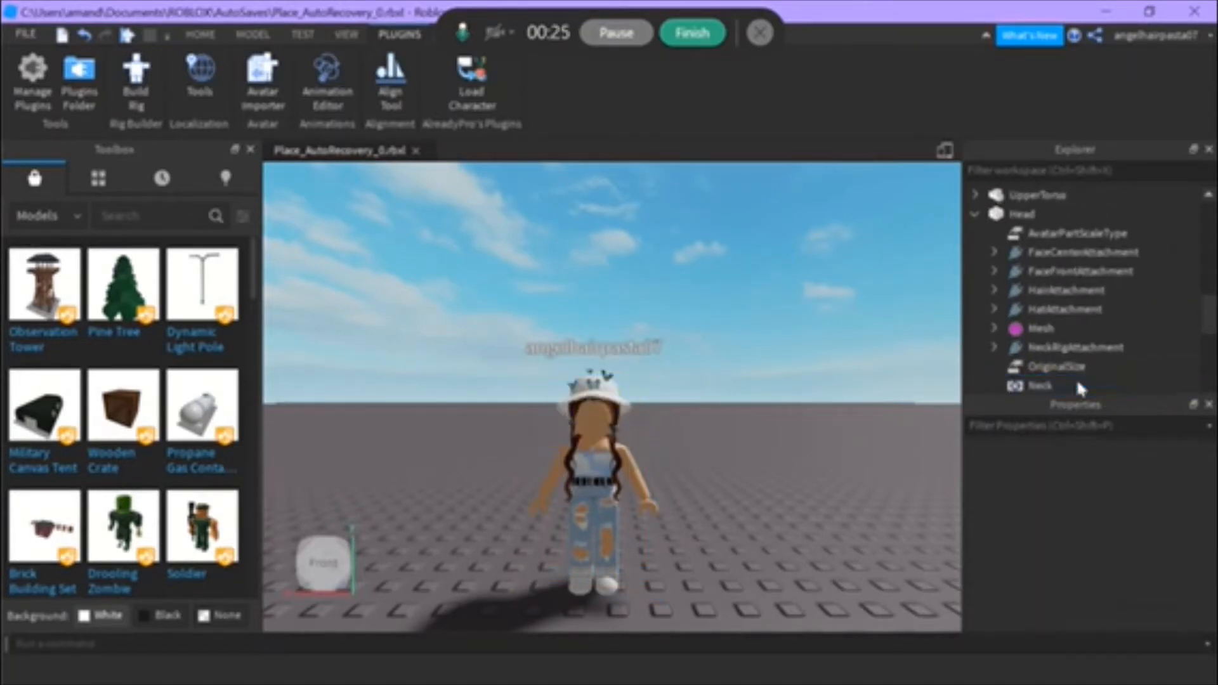
# Step: Switch the Toolbox category to Images and search for "blush"
pyautogui.click(63, 216)
pyautogui.click(51, 265)
pyautogui.click(159, 216)
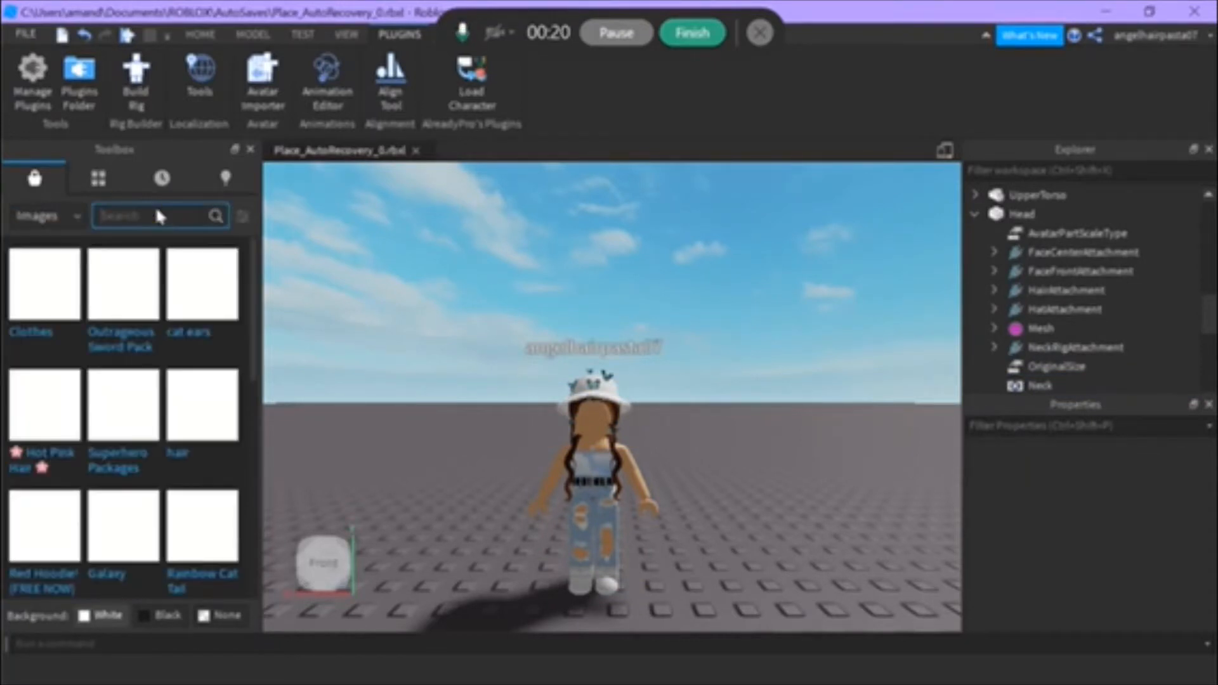
pyautogui.write('blush')
pyautogui.press('Return')
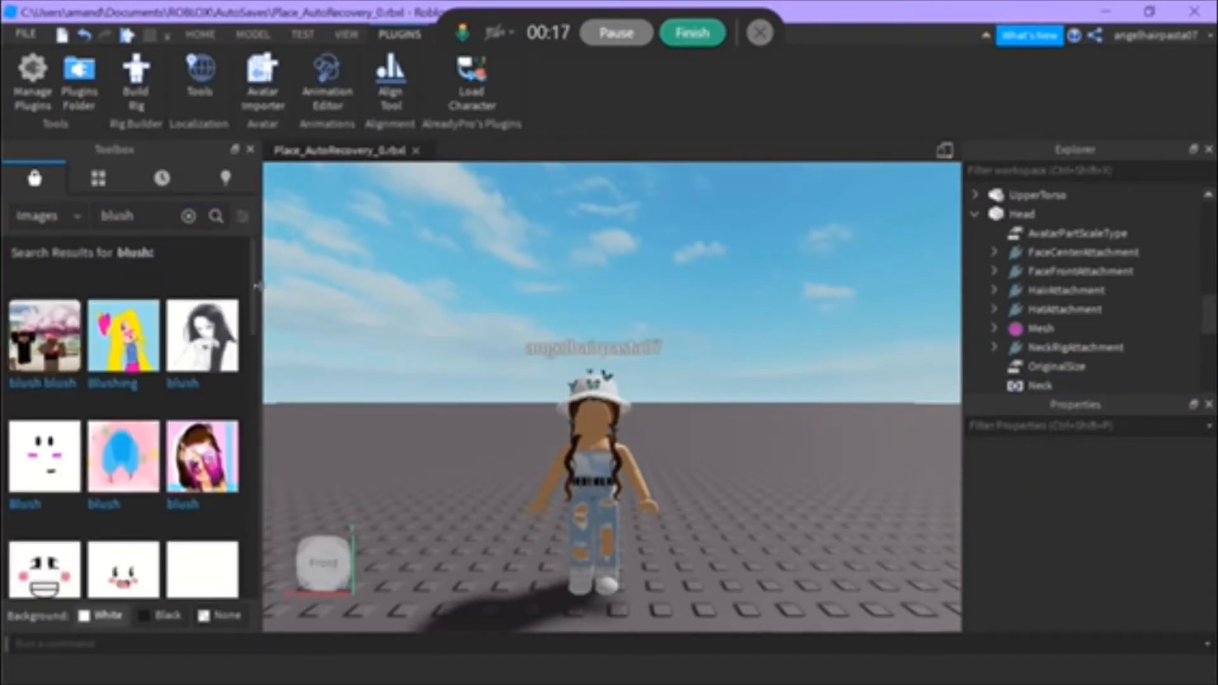
# Step: Apply a blushing face image from the search results to the character's head as a decal
pyautogui.moveTo(254, 298); pyautogui.dragTo(227, 546)
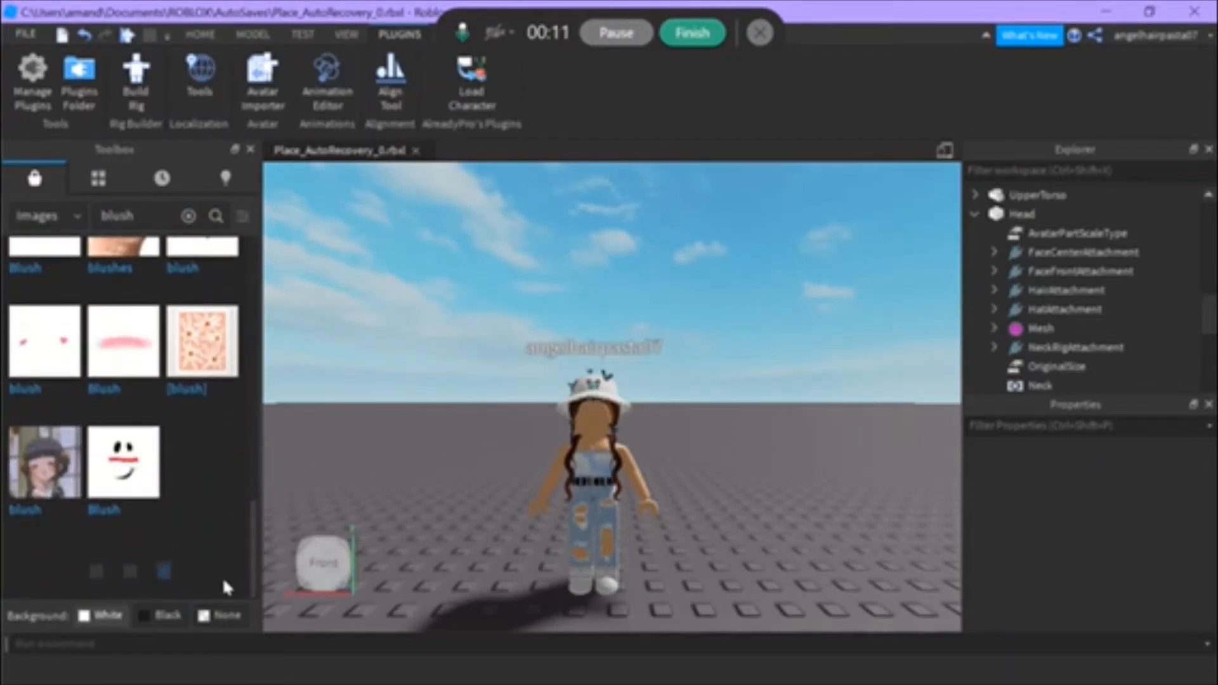
pyautogui.moveTo(253, 388); pyautogui.dragTo(226, 568)
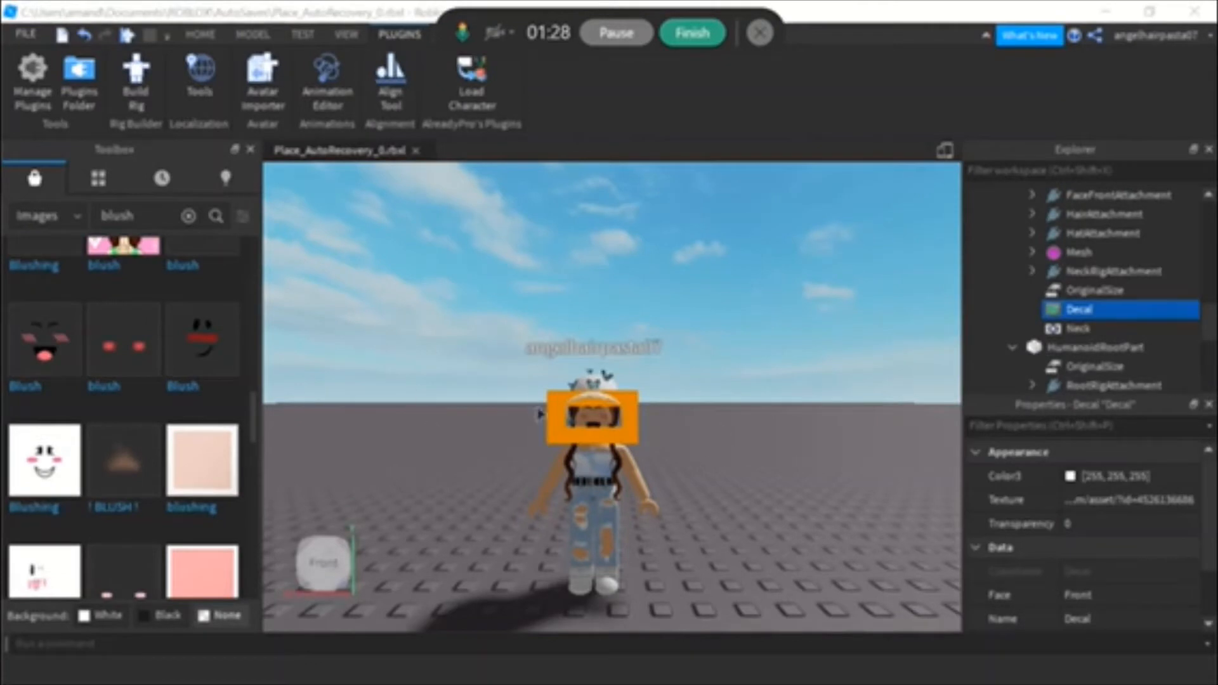
pyautogui.click(506, 496)
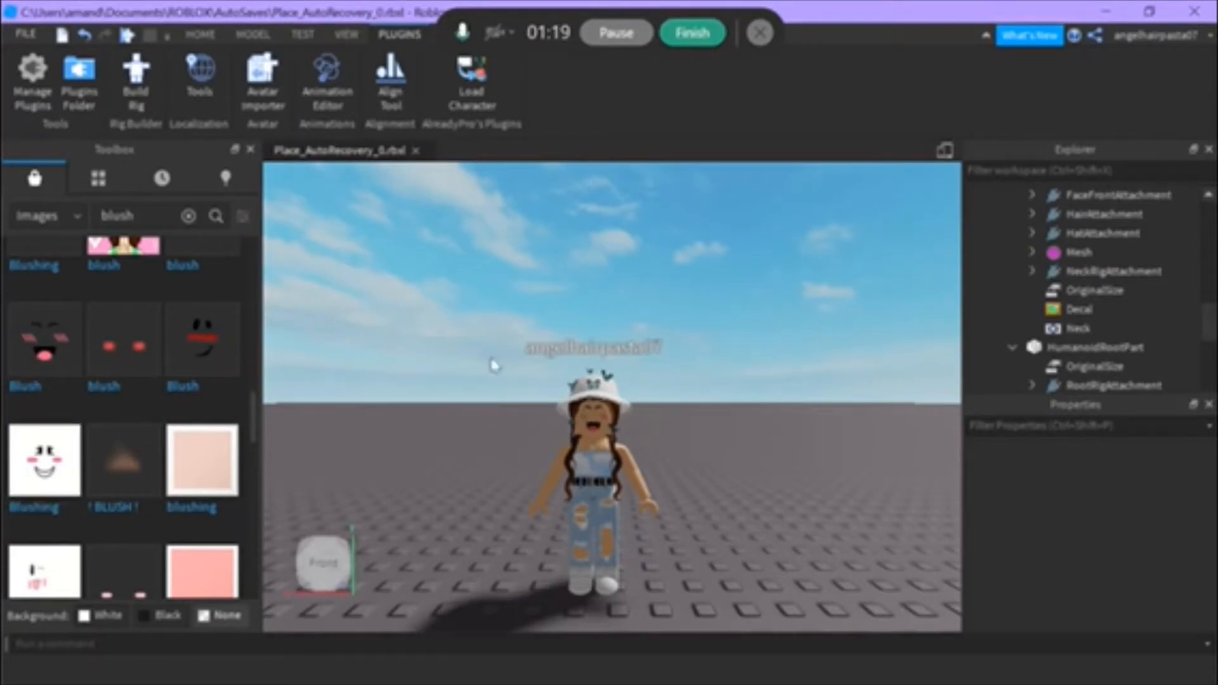
# Step: Search the Toolbox models for "icecream" and place the IceCream model on the baseplate beside the character
pyautogui.click(68, 216)
pyautogui.click(57, 242)
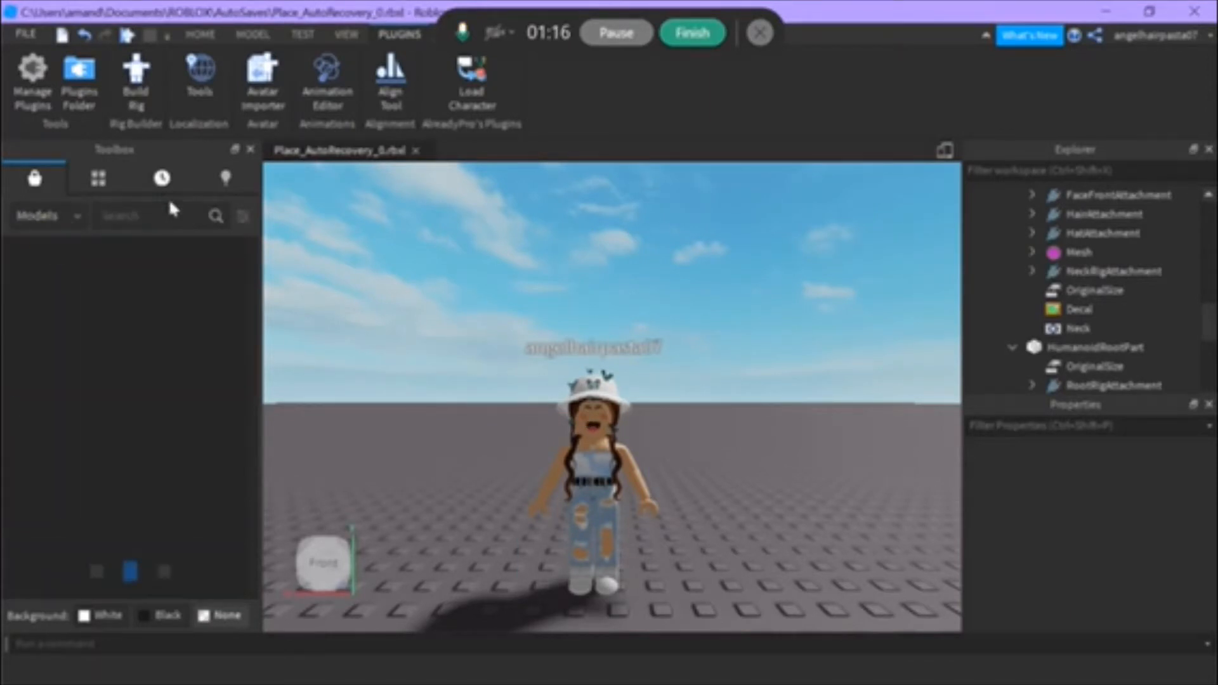
pyautogui.click(182, 217)
pyautogui.write('icecream')
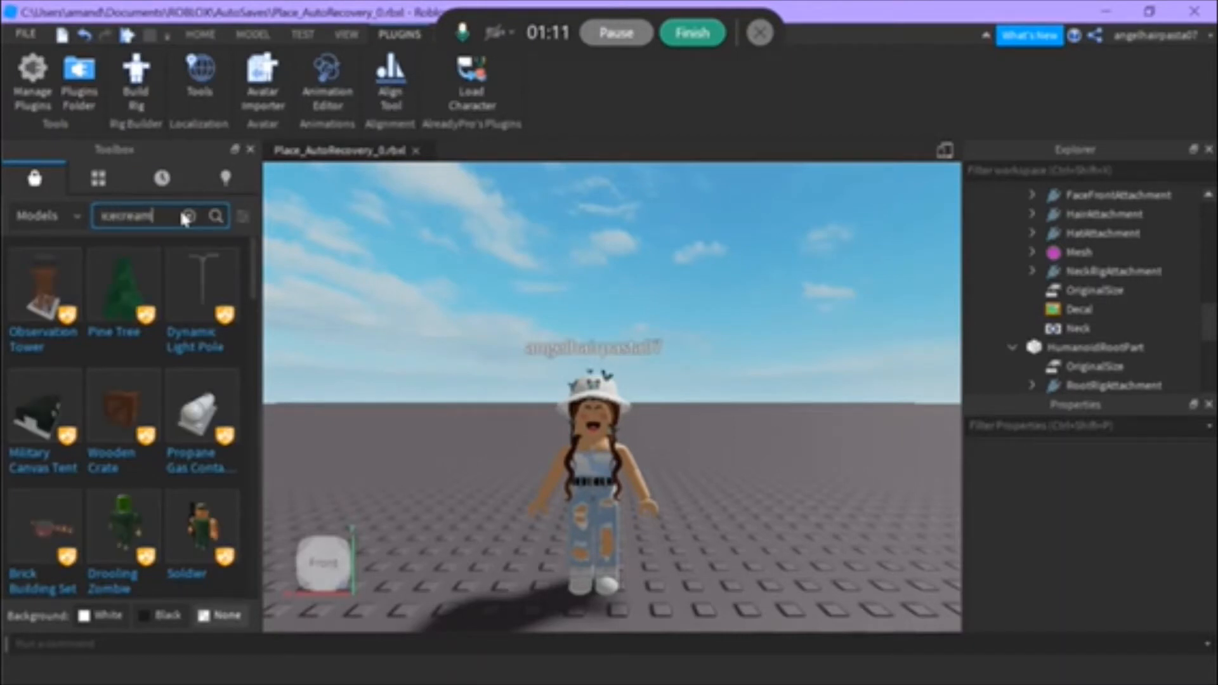
pyautogui.press('Return')
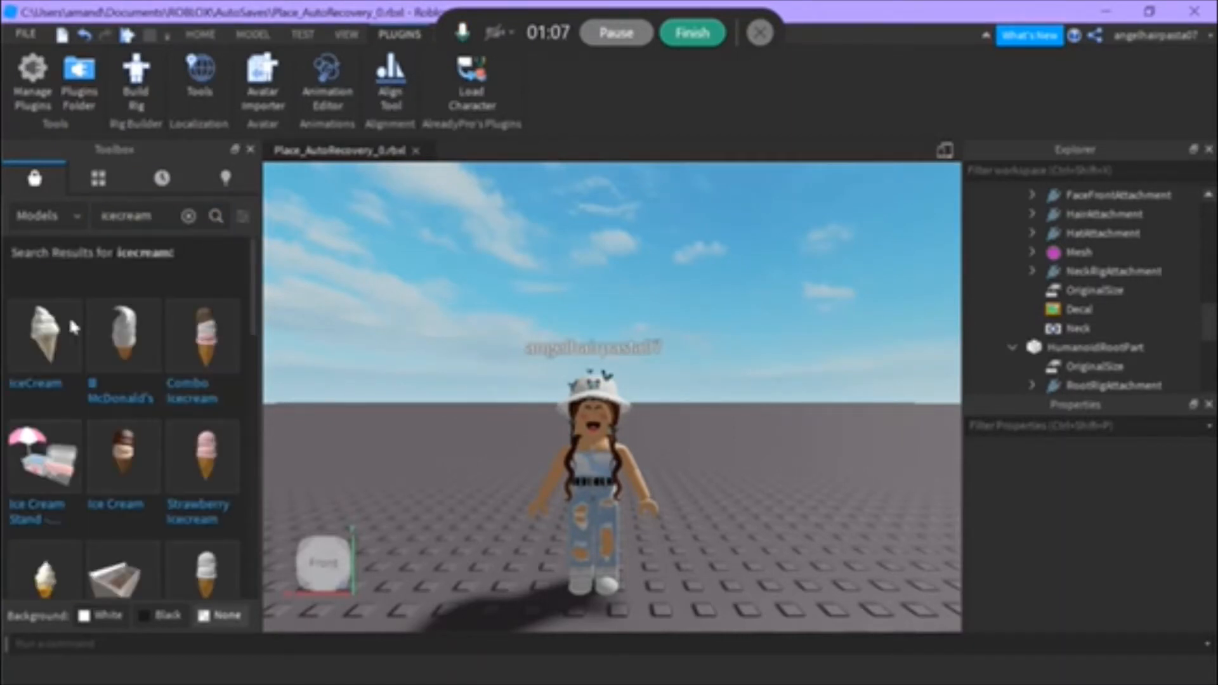
pyautogui.moveTo(70, 326); pyautogui.dragTo(502, 593)
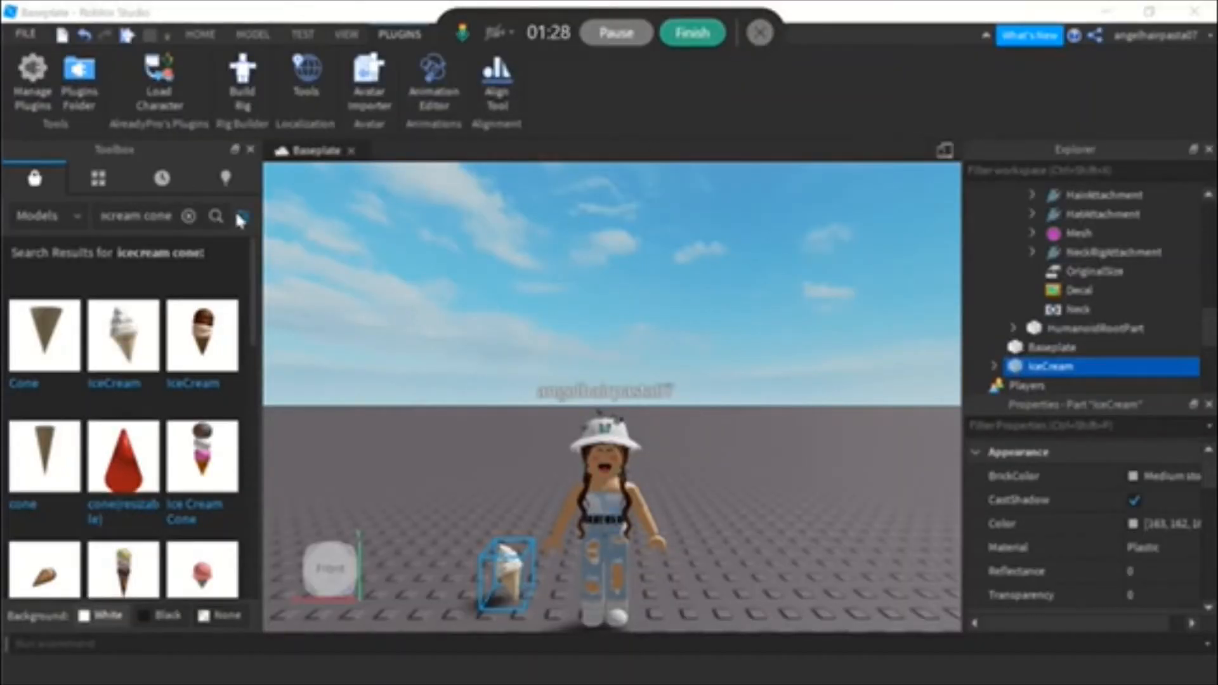
# Step: Filter the Toolbox models by the chosen creator's username
pyautogui.click(237, 215)
pyautogui.click(148, 279)
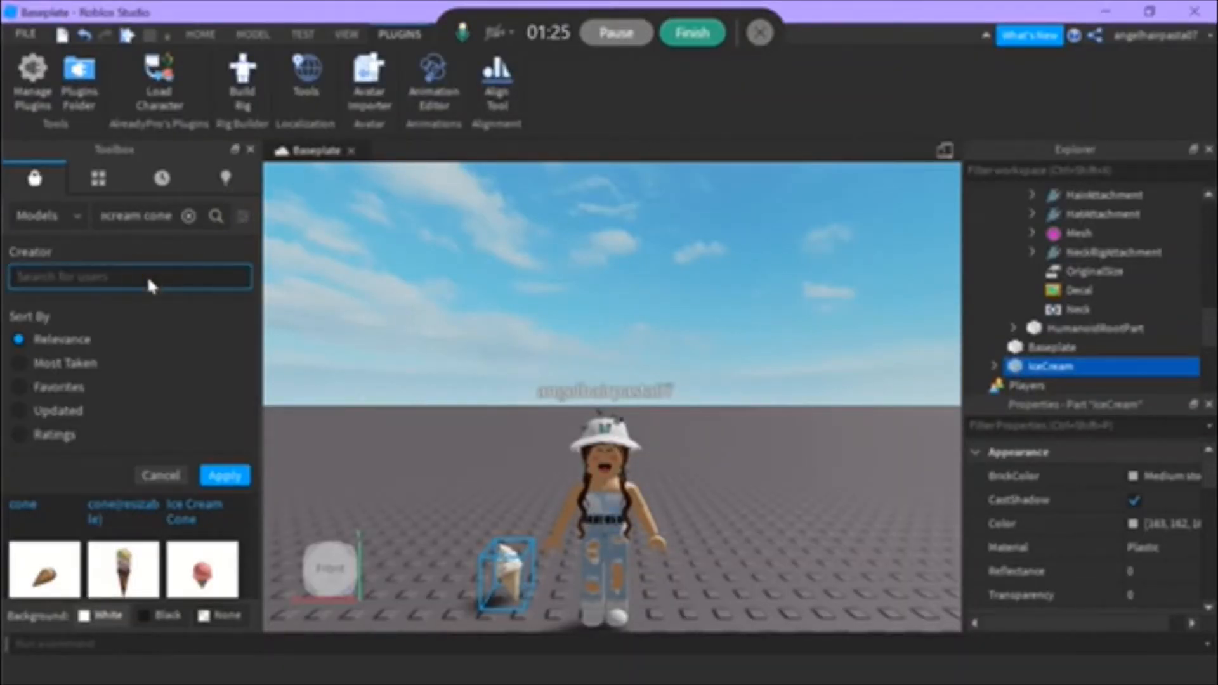
pyautogui.write('l_b')
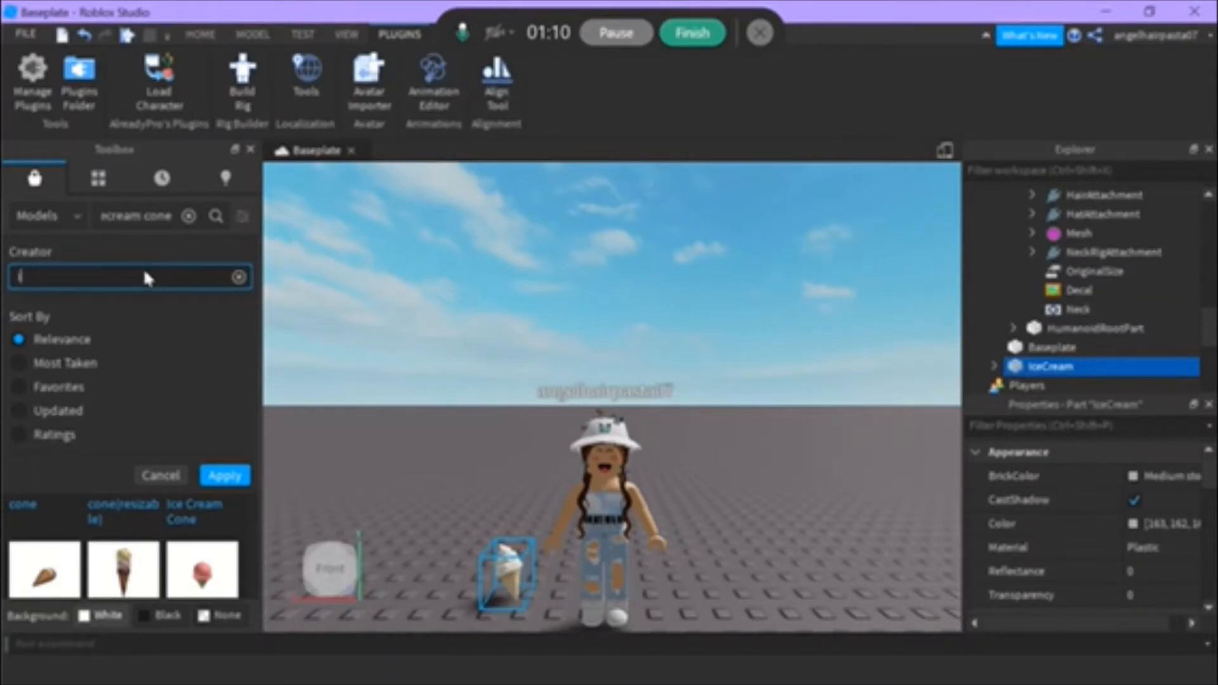
pyautogui.write('utter')
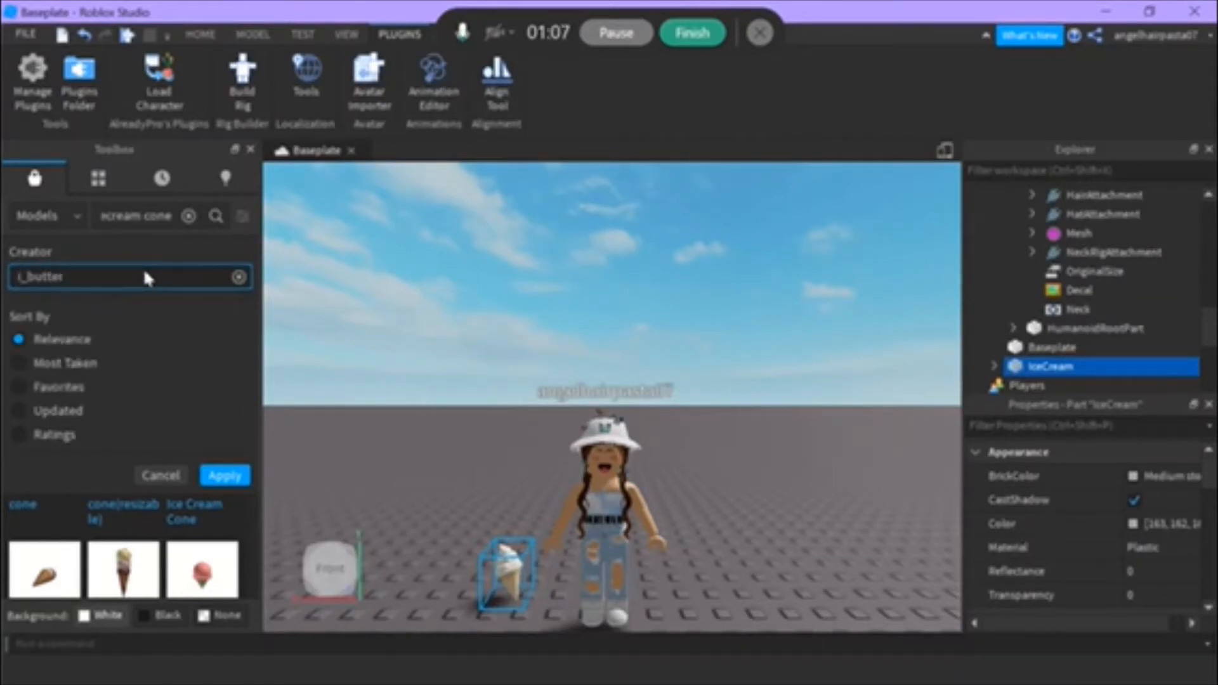
pyautogui.write('fiez')
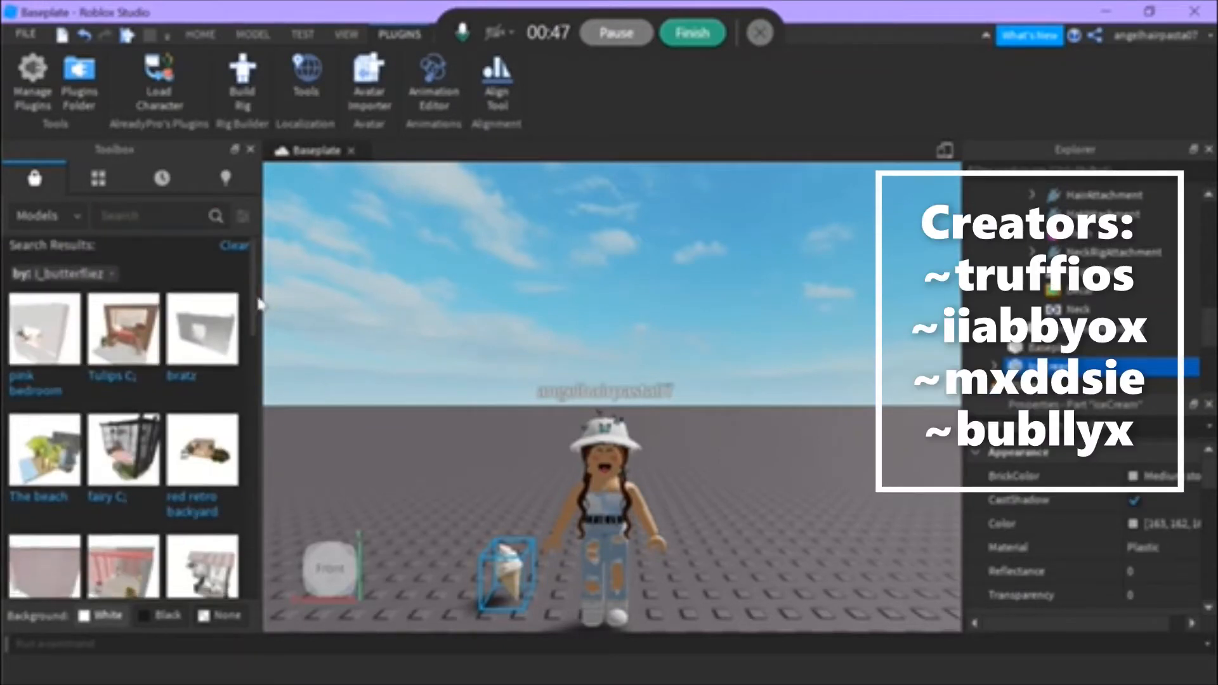
# Step: Insert the creator's grassy park model with the car, bicycle and ice cream cart around the character
pyautogui.scroll(-3, 250, 317)
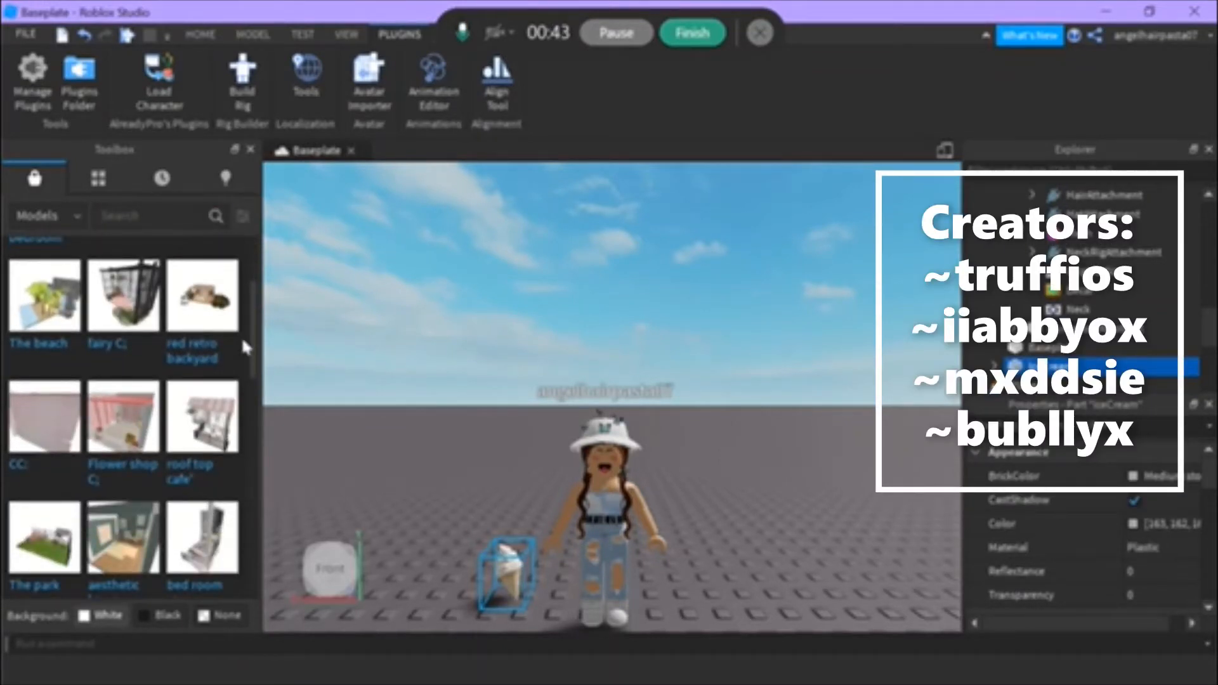
pyautogui.scroll(-6, 243, 342)
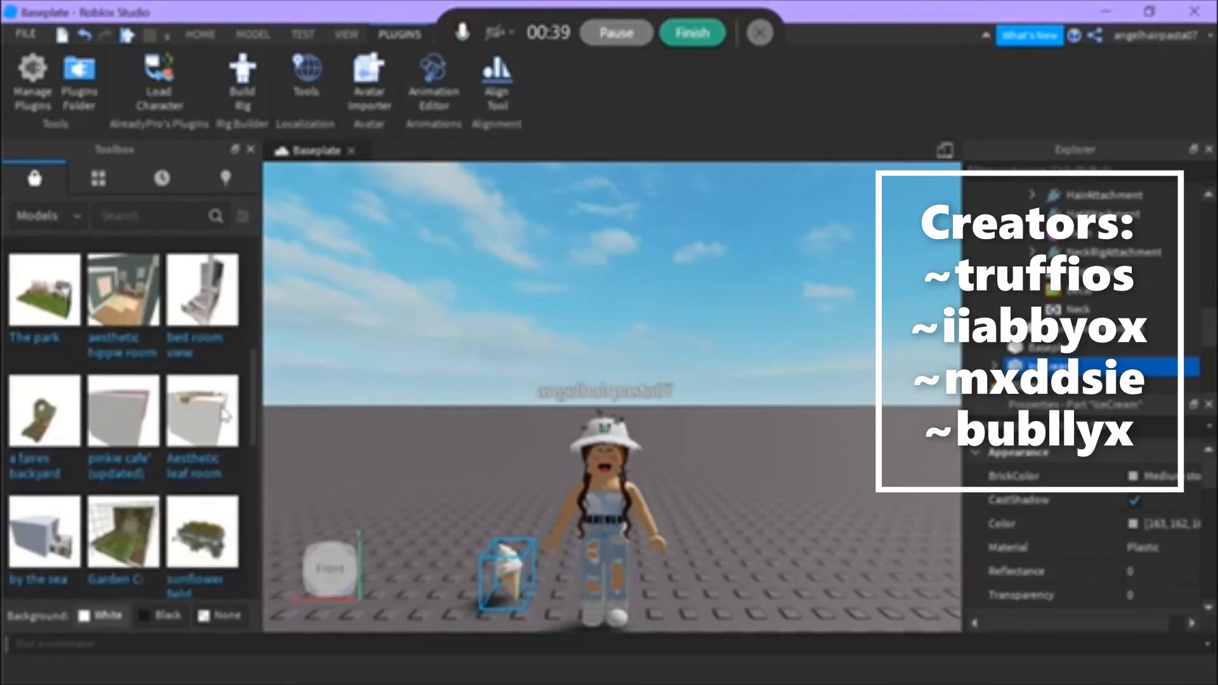
pyautogui.scroll(-5, 223, 412)
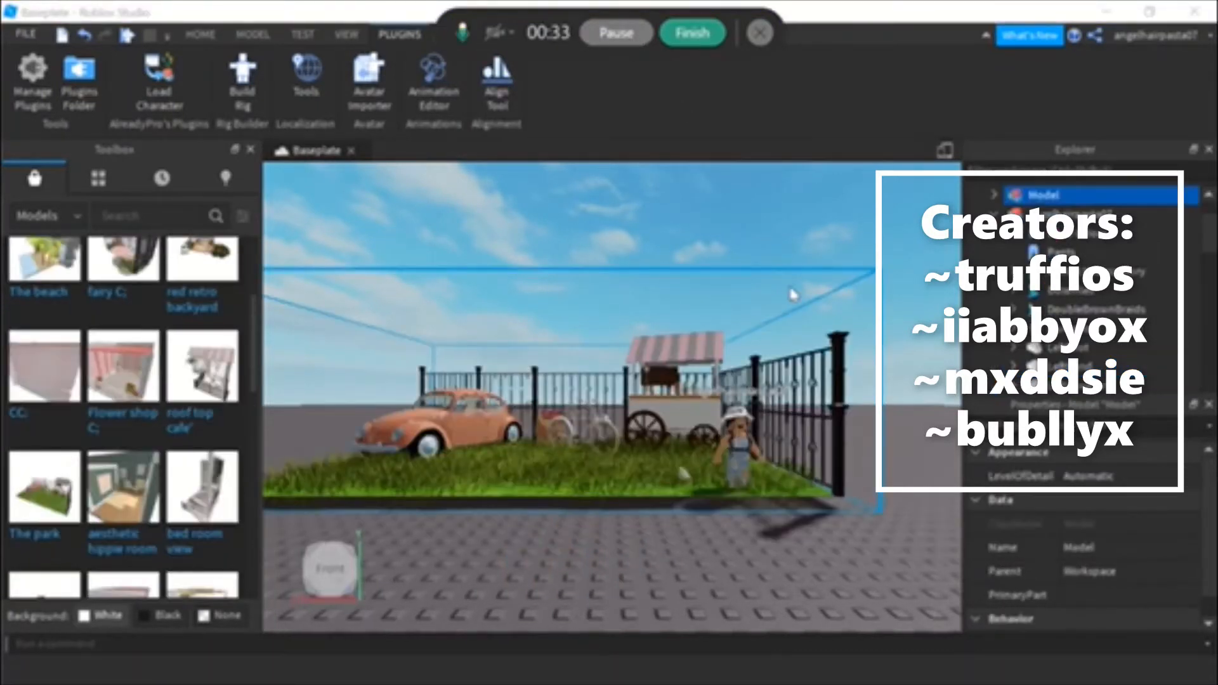
pyautogui.click(901, 359)
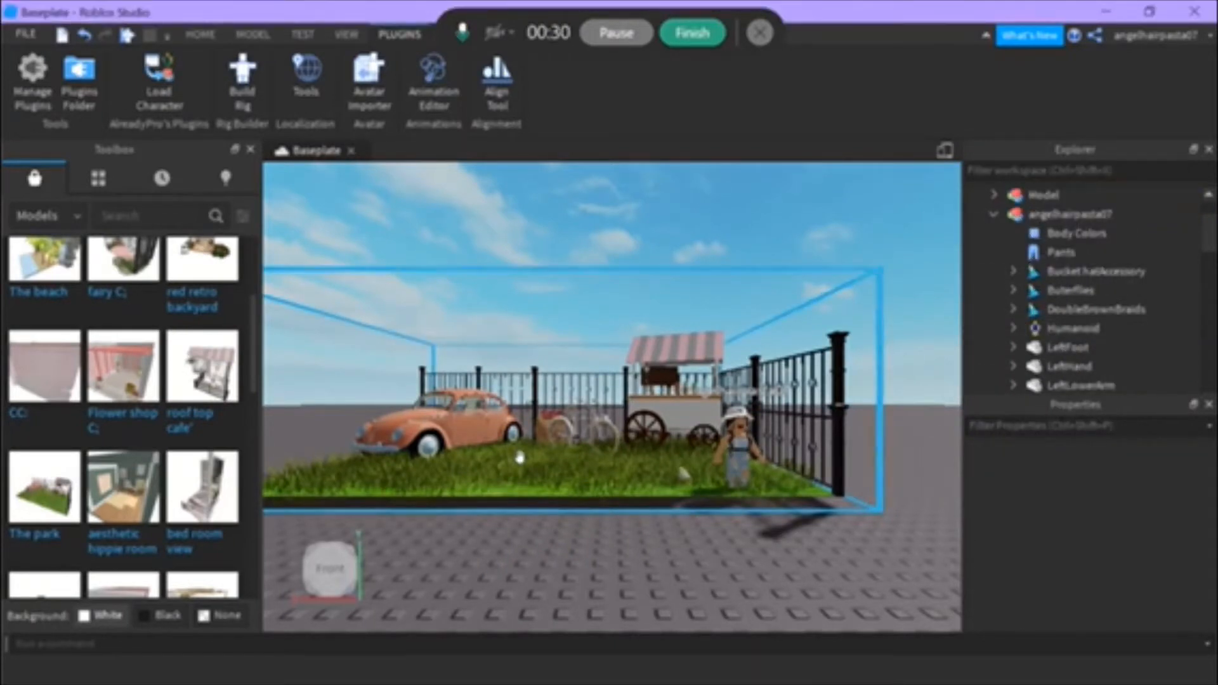
# Step: Examine the placed park scene up close, including the car, bicycle and ice cream cart
pyautogui.scroll(8, 519, 457)
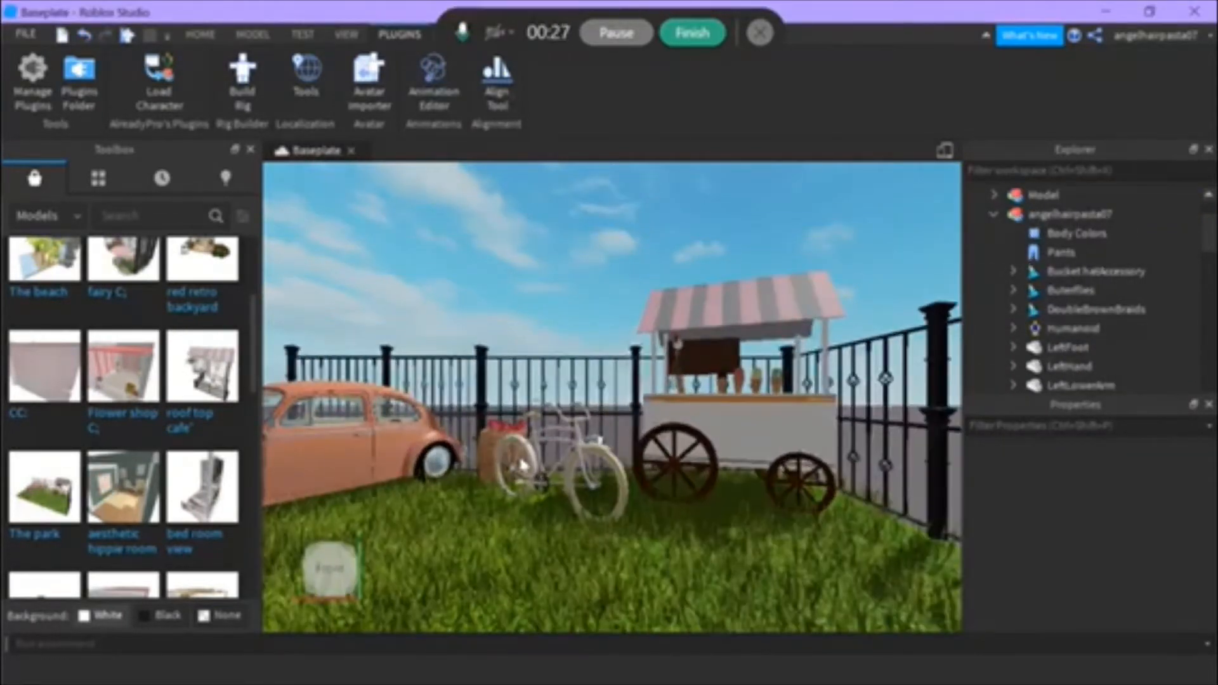
pyautogui.scroll(4, 519, 460)
pyautogui.press('d')
pyautogui.scroll(-7, 519, 458)
pyautogui.press('a')
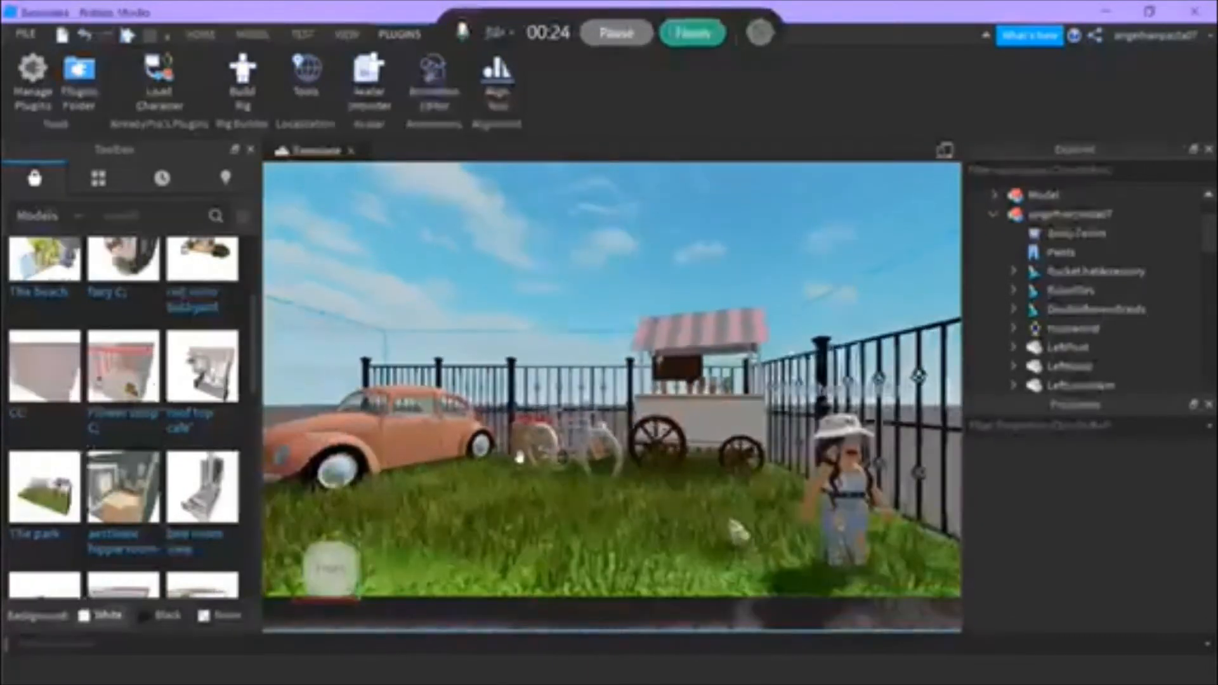
pyautogui.press('d')
# Step: Move the character out of the park onto the bare baseplate beside the fence
pyautogui.click(660, 532)
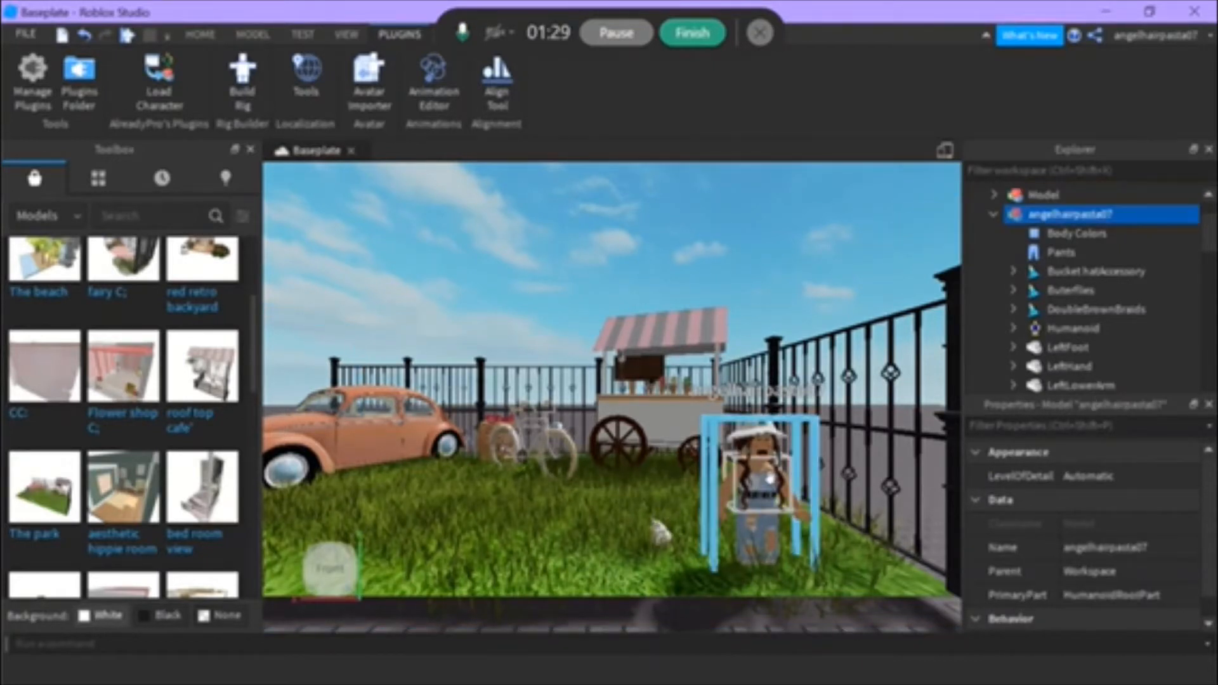
pyautogui.press('d')
pyautogui.moveTo(769, 479); pyautogui.dragTo(807, 588)
pyautogui.press('d')
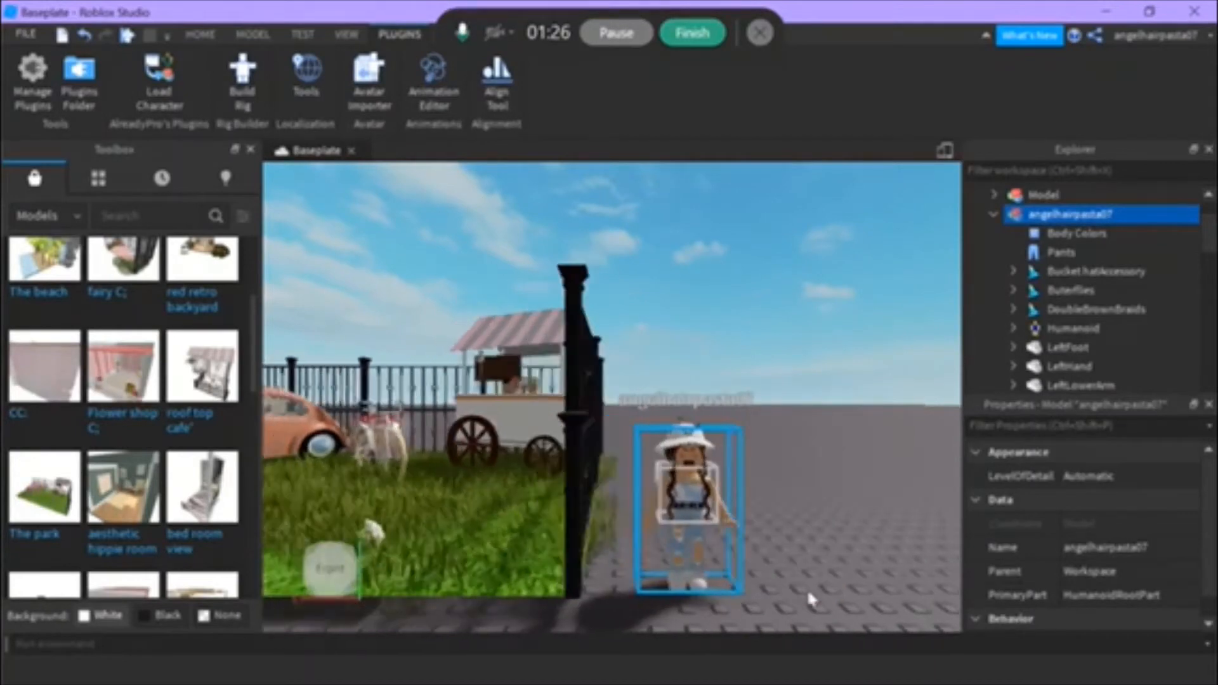
pyautogui.press('a')
pyautogui.press('w')
pyautogui.press('s')
pyautogui.press('d')
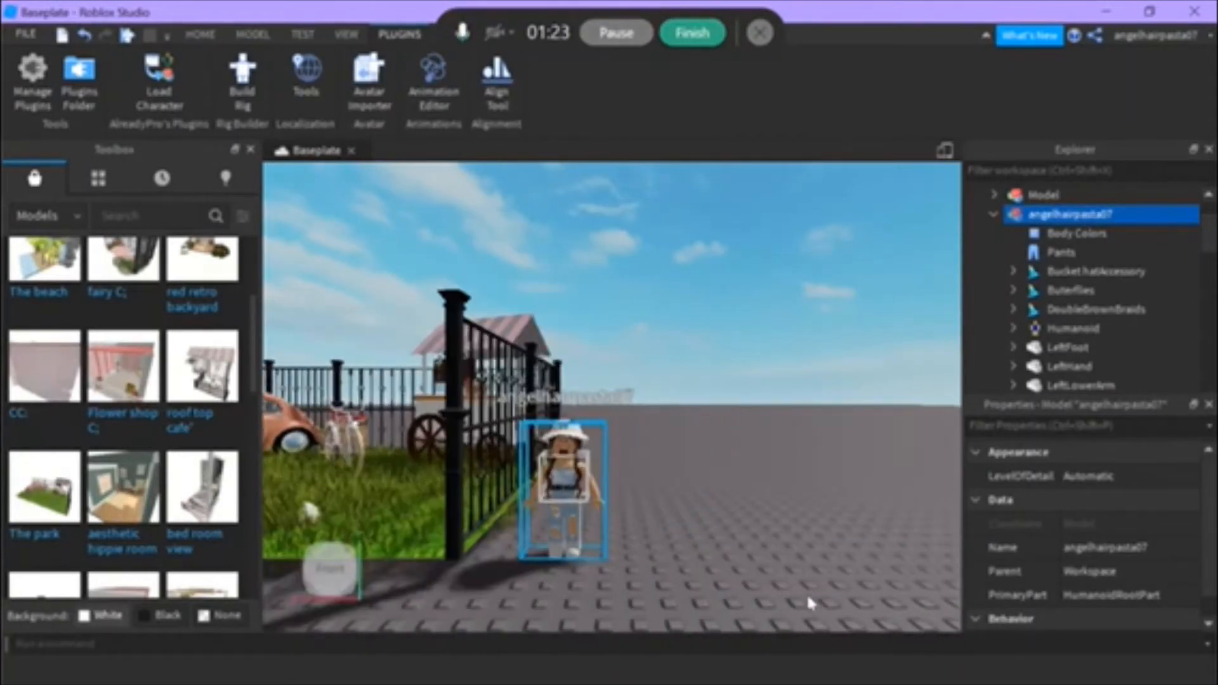
# Step: Move the character farther forward on the baseplate, away from the fence corner
pyautogui.press('w')
pyautogui.press('a')
pyautogui.press('s')
pyautogui.press('d')
pyautogui.moveTo(564, 480); pyautogui.dragTo(666, 609)
pyautogui.press('d')
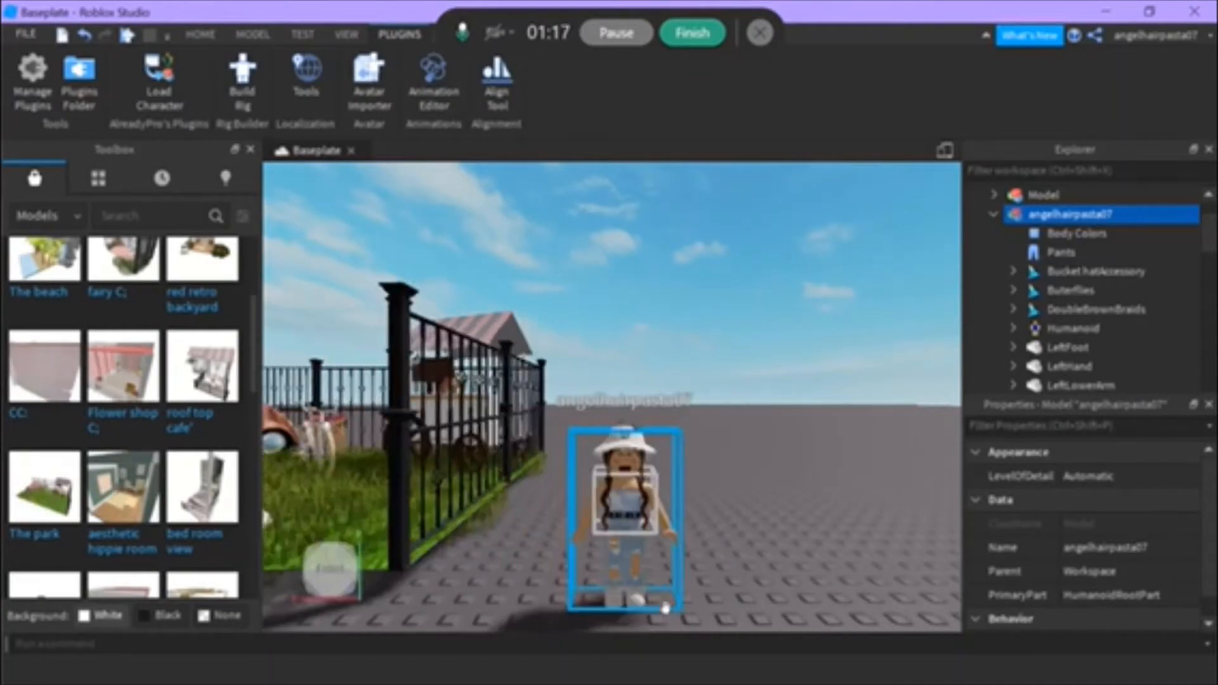
# Step: Rotate the avatar's LeftUpperArm about its red axis to start posing the arm
pyautogui.press('a')
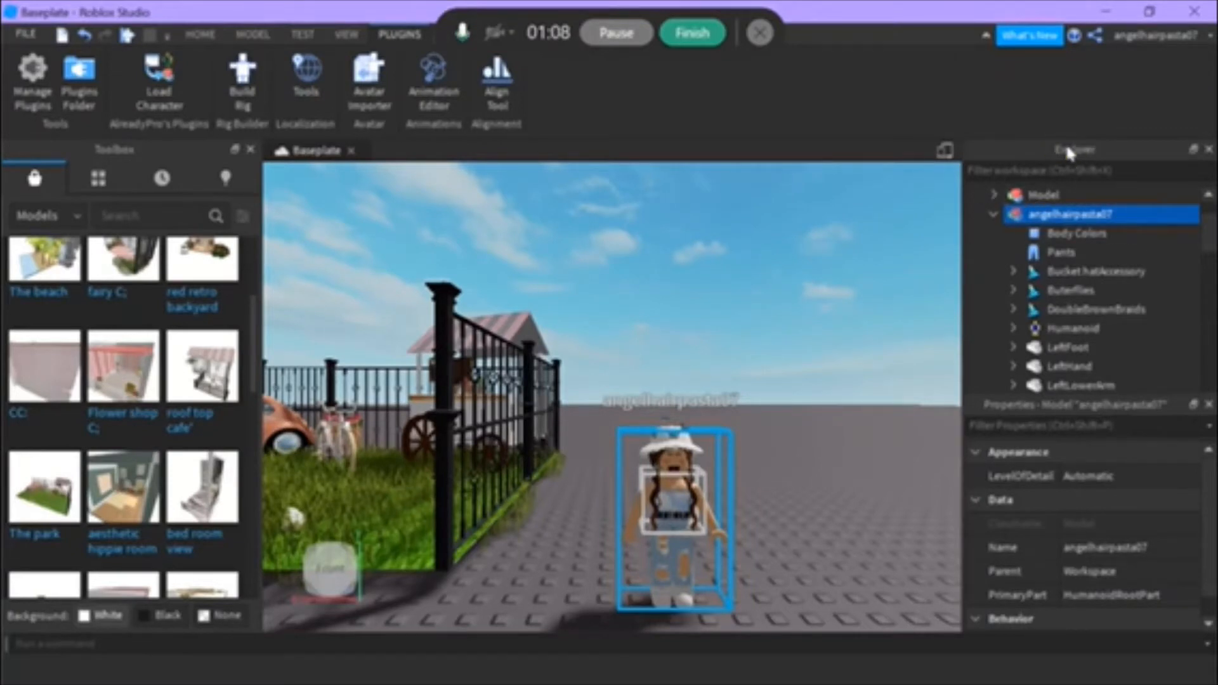
pyautogui.scroll(-5, 1209, 250)
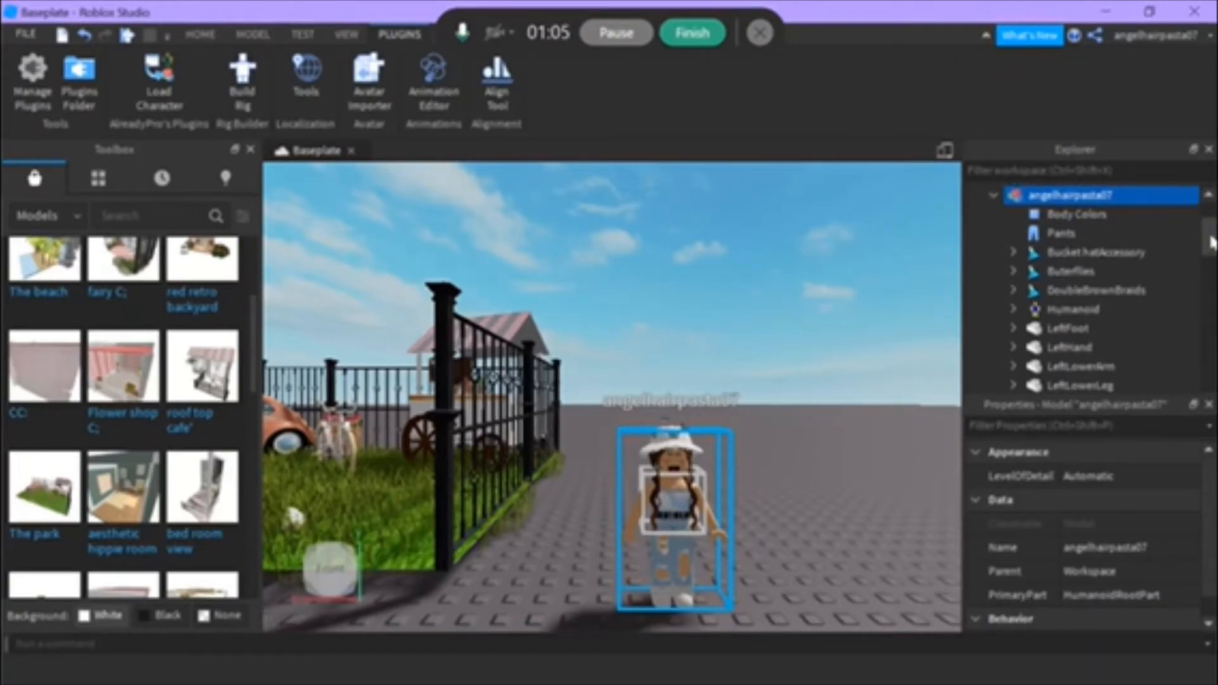
pyautogui.scroll(-1, 1208, 254)
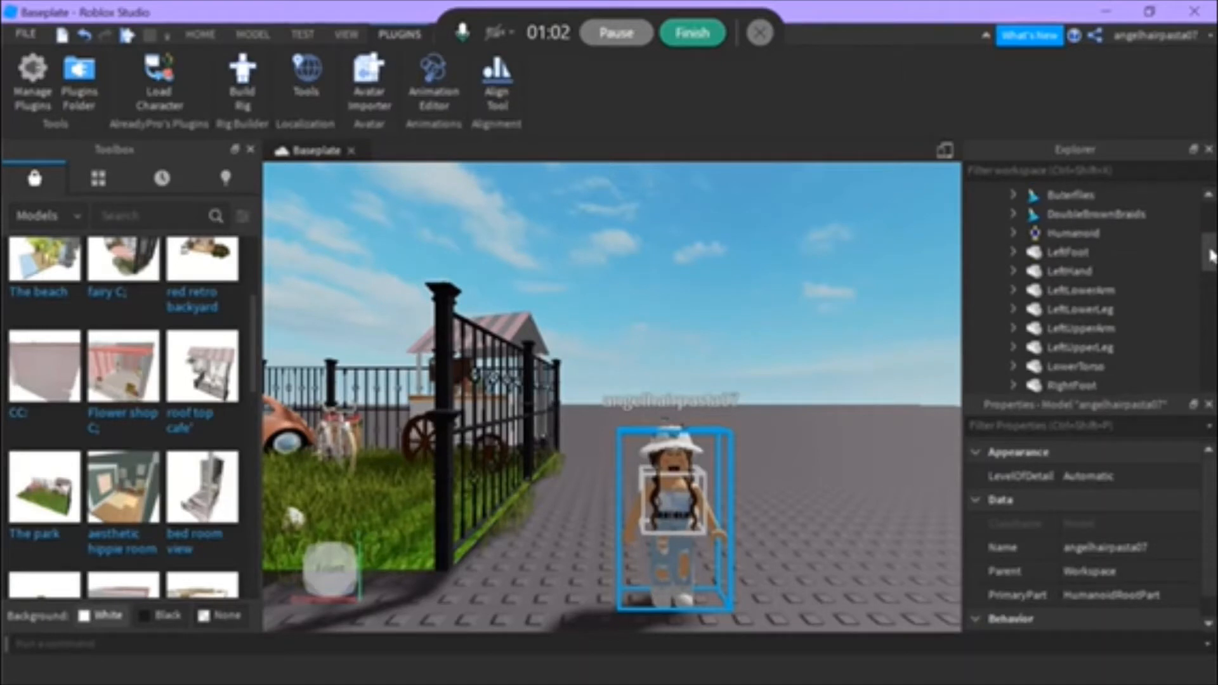
pyautogui.moveTo(1209, 255); pyautogui.dragTo(1209, 267)
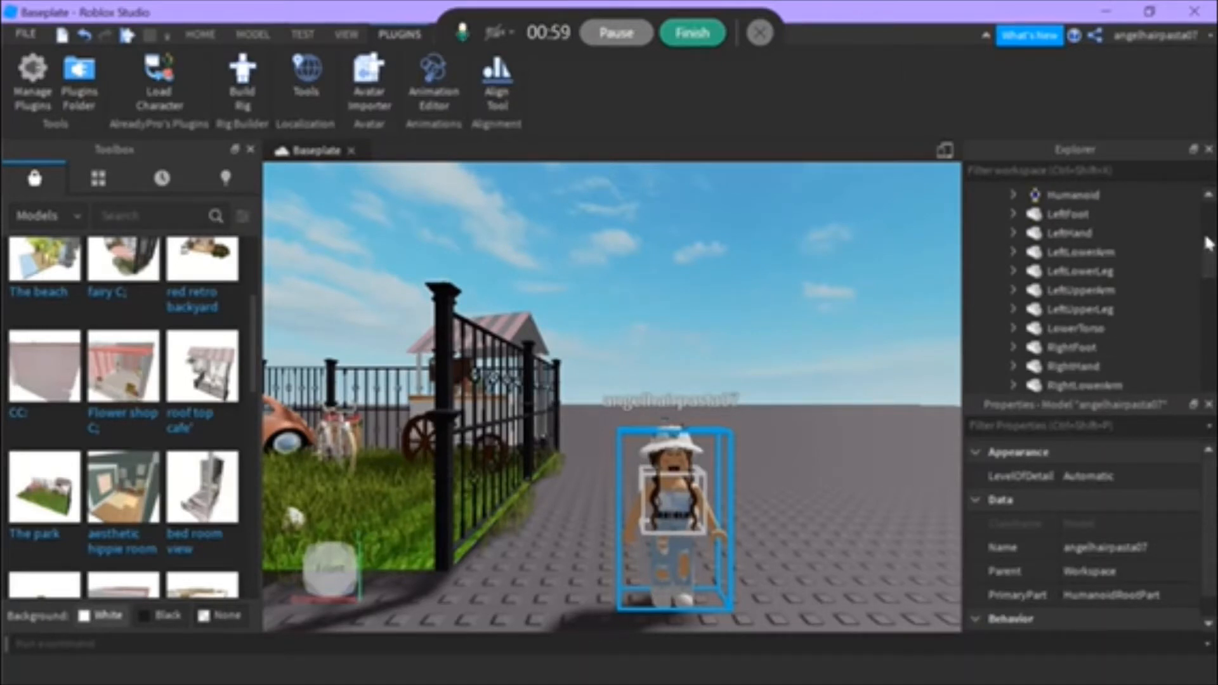
pyautogui.click(1057, 289)
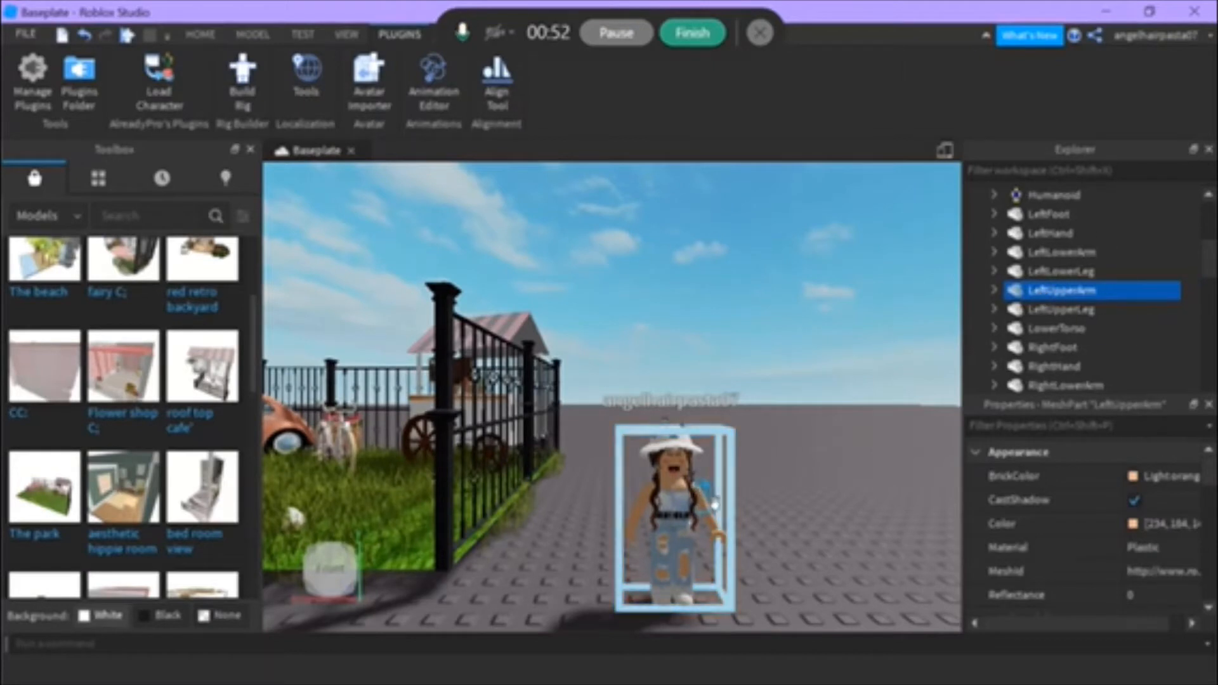
pyautogui.click(251, 36)
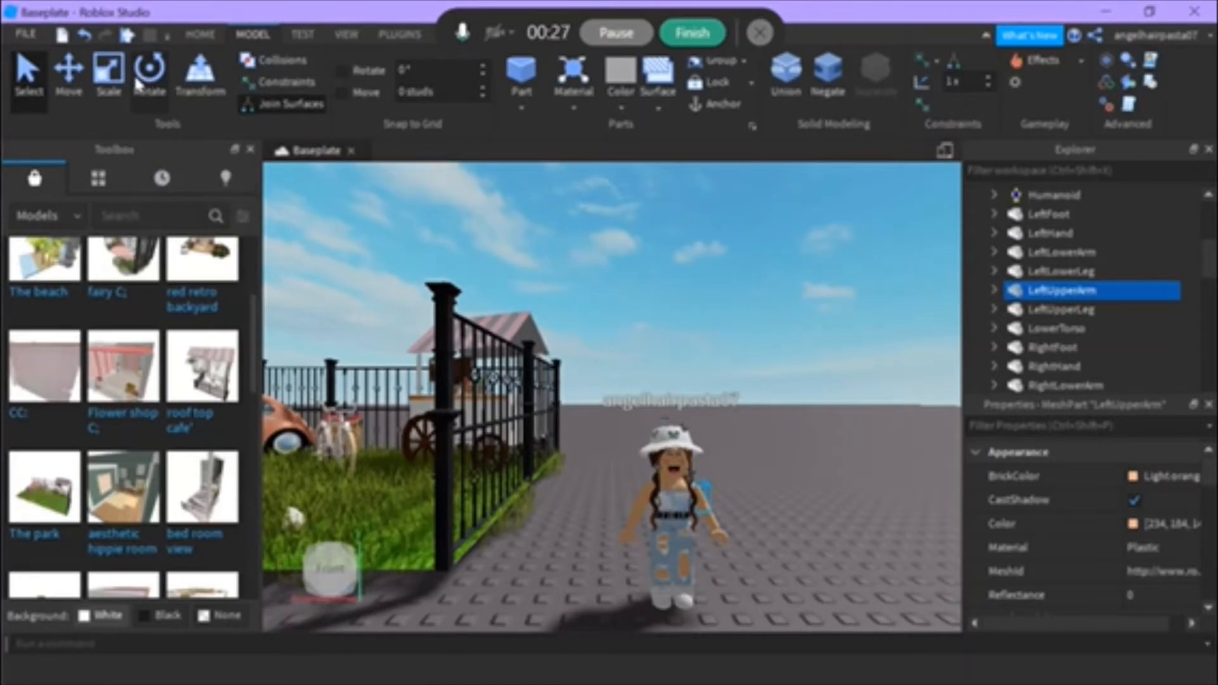
pyautogui.click(636, 37)
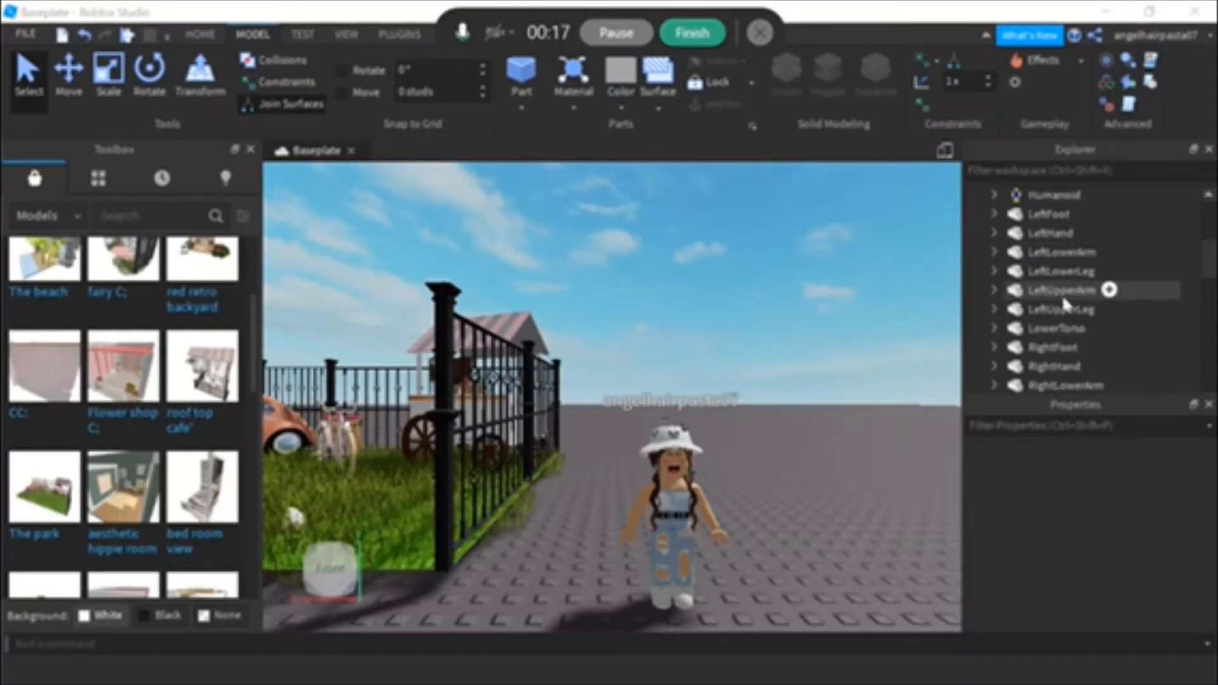
pyautogui.click(1057, 294)
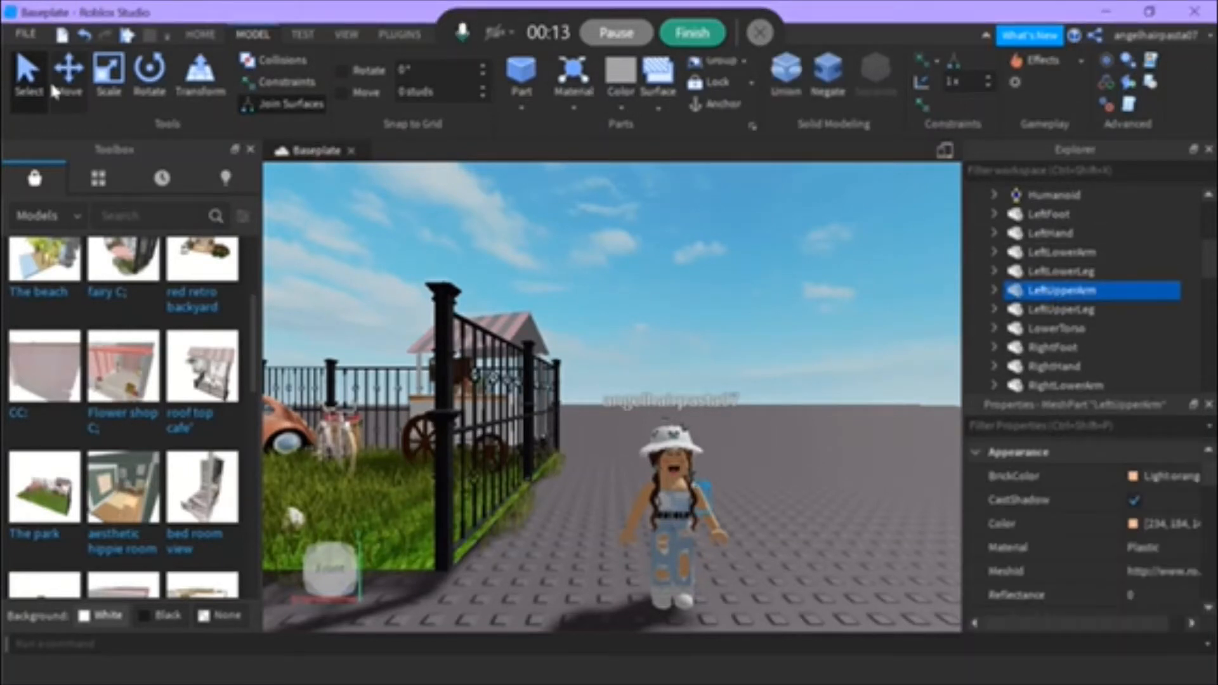
pyautogui.click(150, 73)
pyautogui.moveTo(734, 507); pyautogui.dragTo(715, 473)
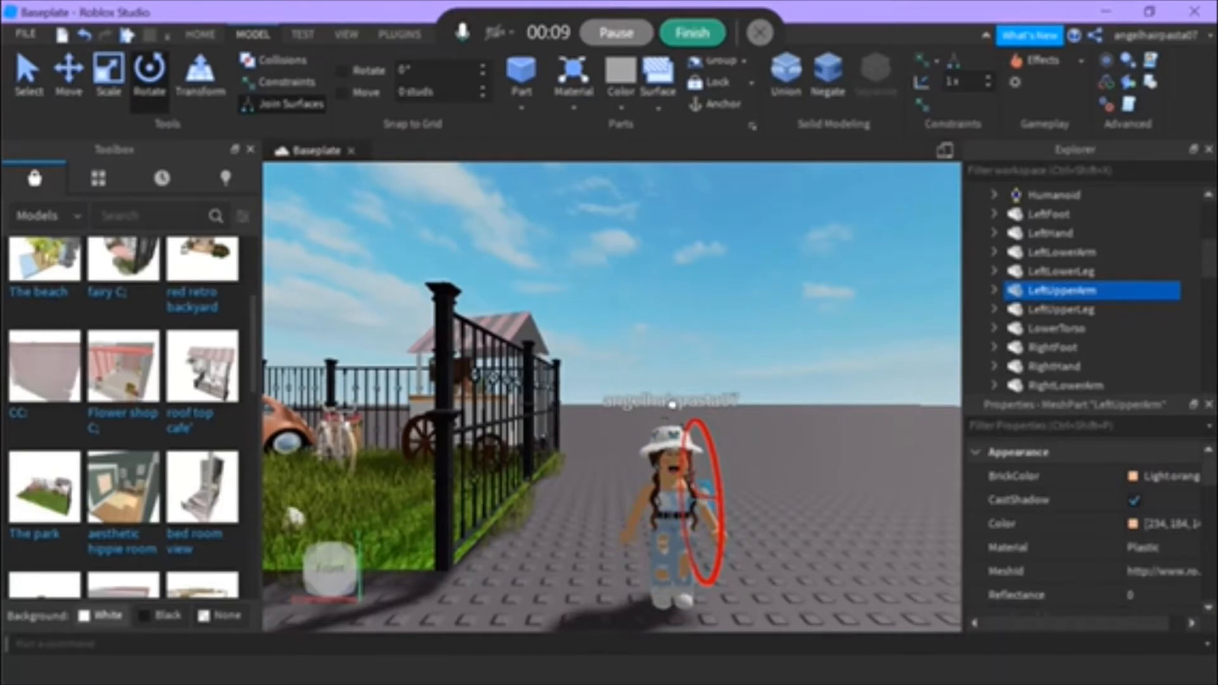
pyautogui.moveTo(630, 346); pyautogui.dragTo(630, 346)
pyautogui.moveTo(718, 505); pyautogui.dragTo(705, 475)
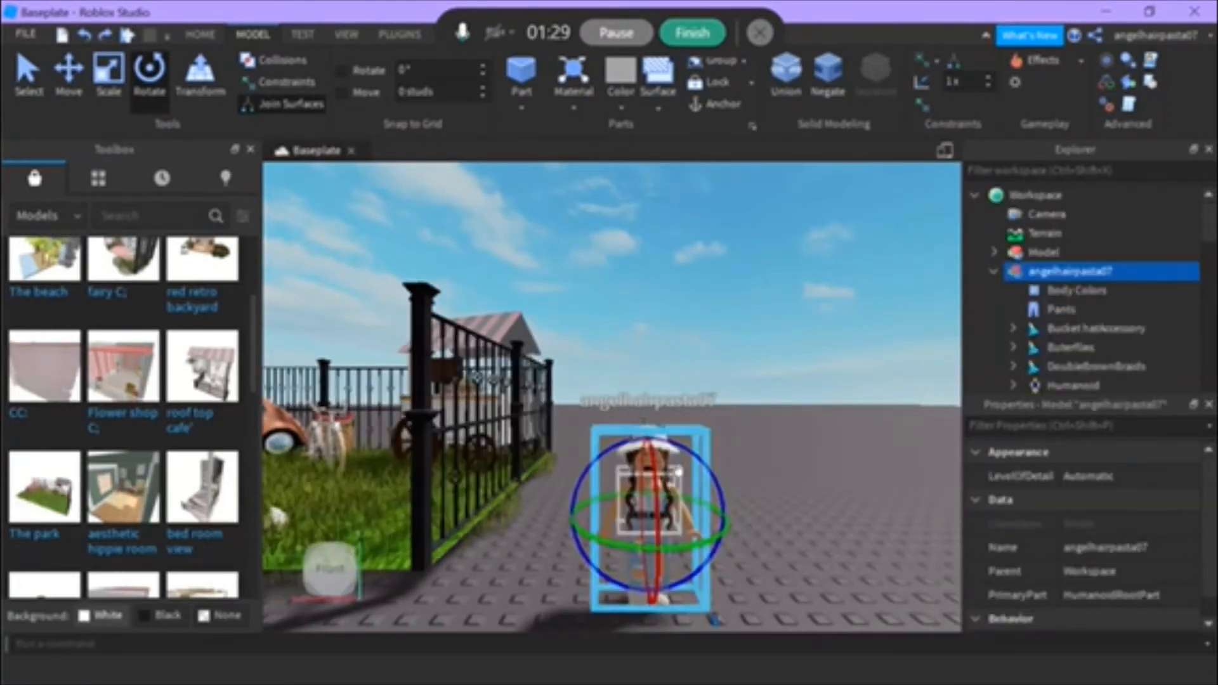
# Step: Move the whole character back into the park, in front of the bicycle, and lower it onto the grass
pyautogui.moveTo(695, 482); pyautogui.dragTo(698, 459)
pyautogui.click(68, 81)
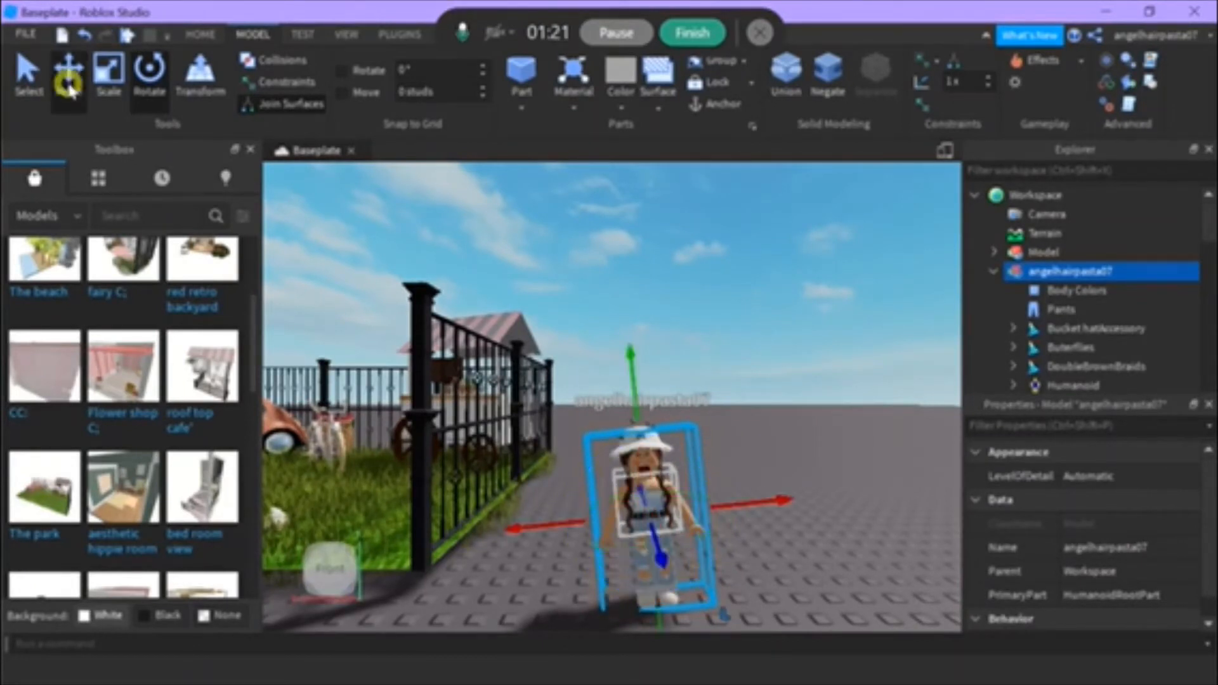
pyautogui.press('a')
pyautogui.moveTo(671, 478); pyautogui.dragTo(380, 409)
pyautogui.press('d')
pyautogui.press('f')
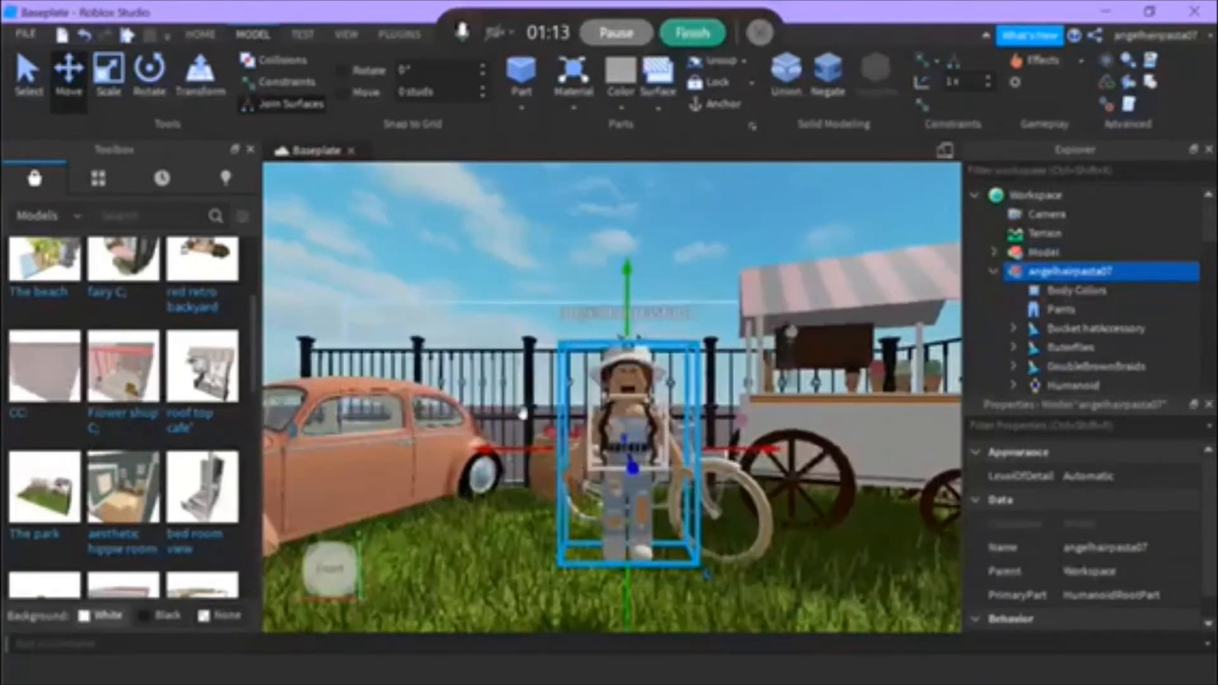
pyautogui.moveTo(621, 289); pyautogui.dragTo(621, 362)
# Step: Adjust the character's rotation and place it on the grass between the rear of the car and the woven basket
pyautogui.click(162, 74)
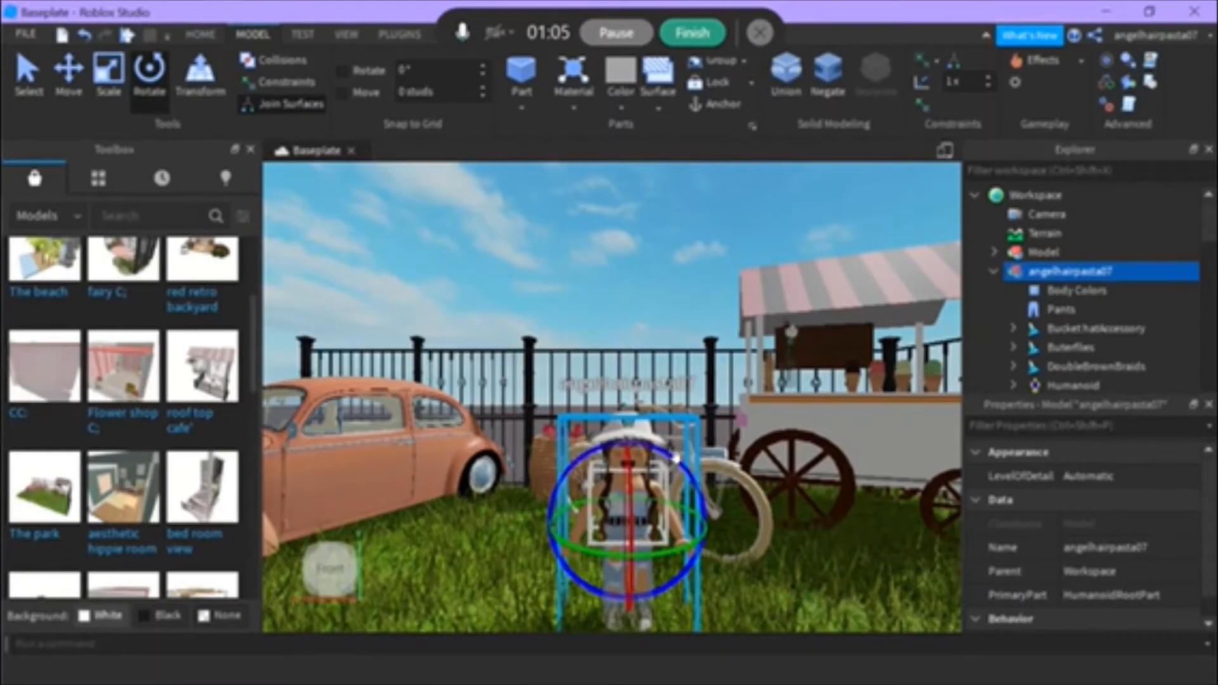
pyautogui.moveTo(686, 474); pyautogui.dragTo(672, 514)
pyautogui.click(69, 79)
pyautogui.press('a')
pyautogui.moveTo(580, 552); pyautogui.dragTo(595, 522)
pyautogui.press('w')
pyautogui.moveTo(595, 343); pyautogui.dragTo(583, 388)
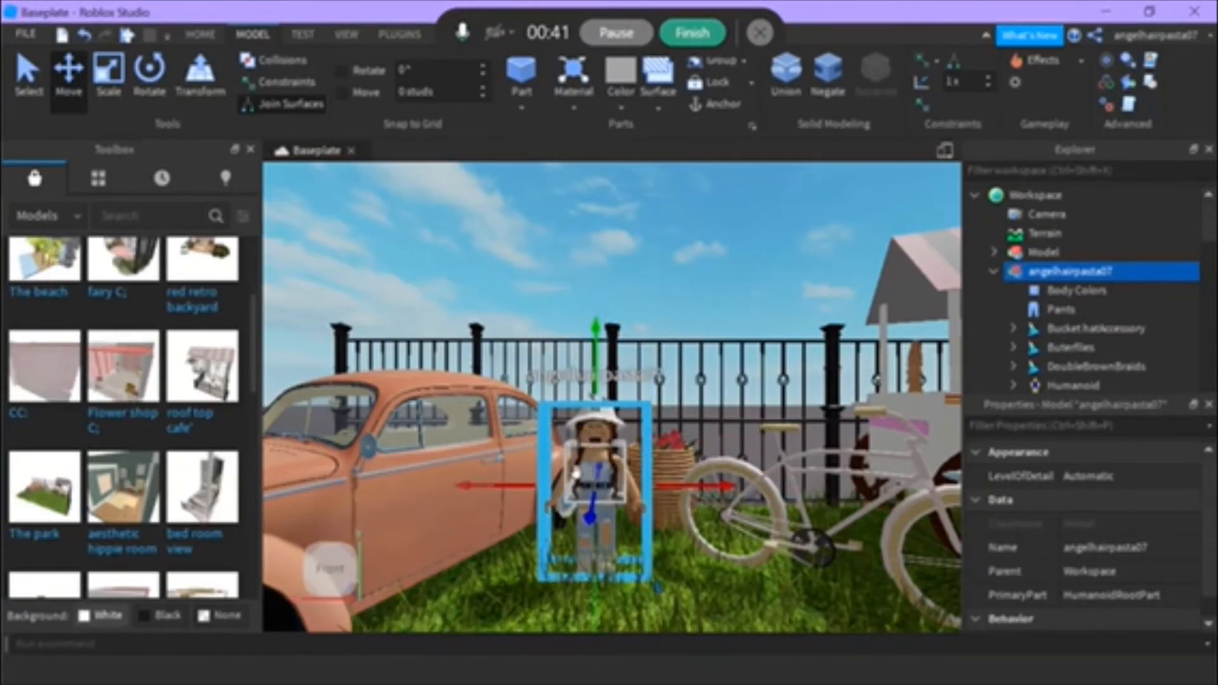
pyautogui.moveTo(576, 473); pyautogui.dragTo(563, 512)
pyautogui.moveTo(577, 306); pyautogui.dragTo(576, 348)
# Step: Tilt the whole character sideways so it leans against the rear of the car
pyautogui.click(149, 71)
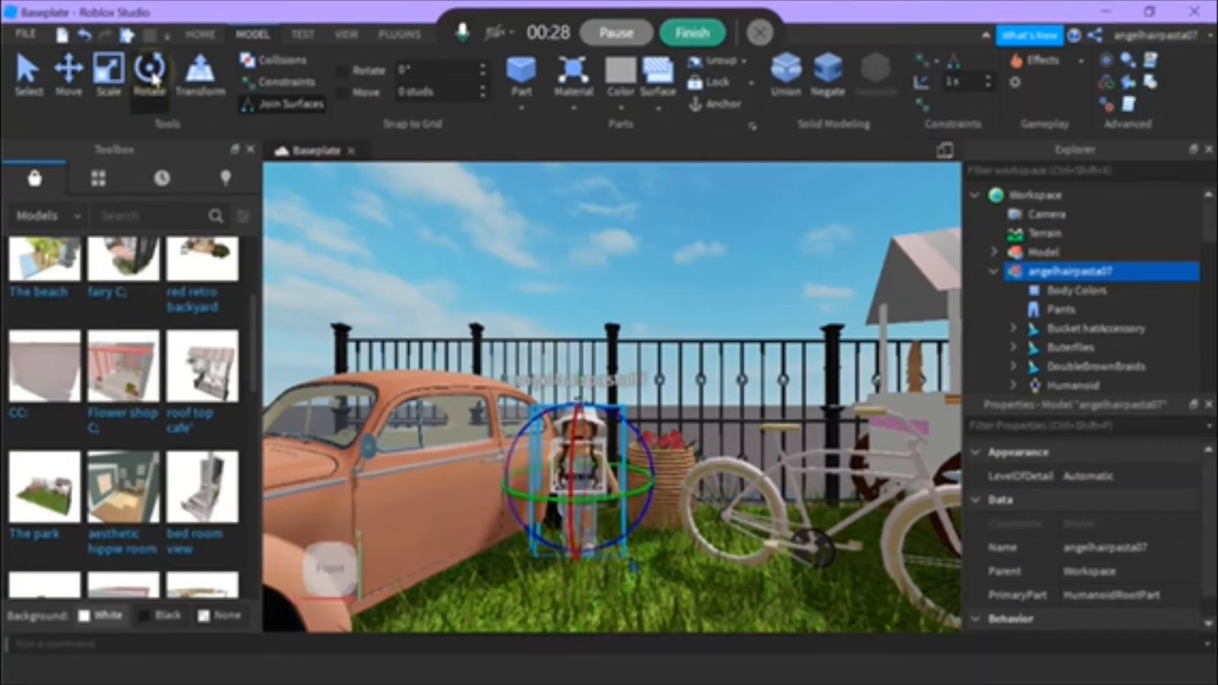
pyautogui.moveTo(647, 457); pyautogui.dragTo(636, 433)
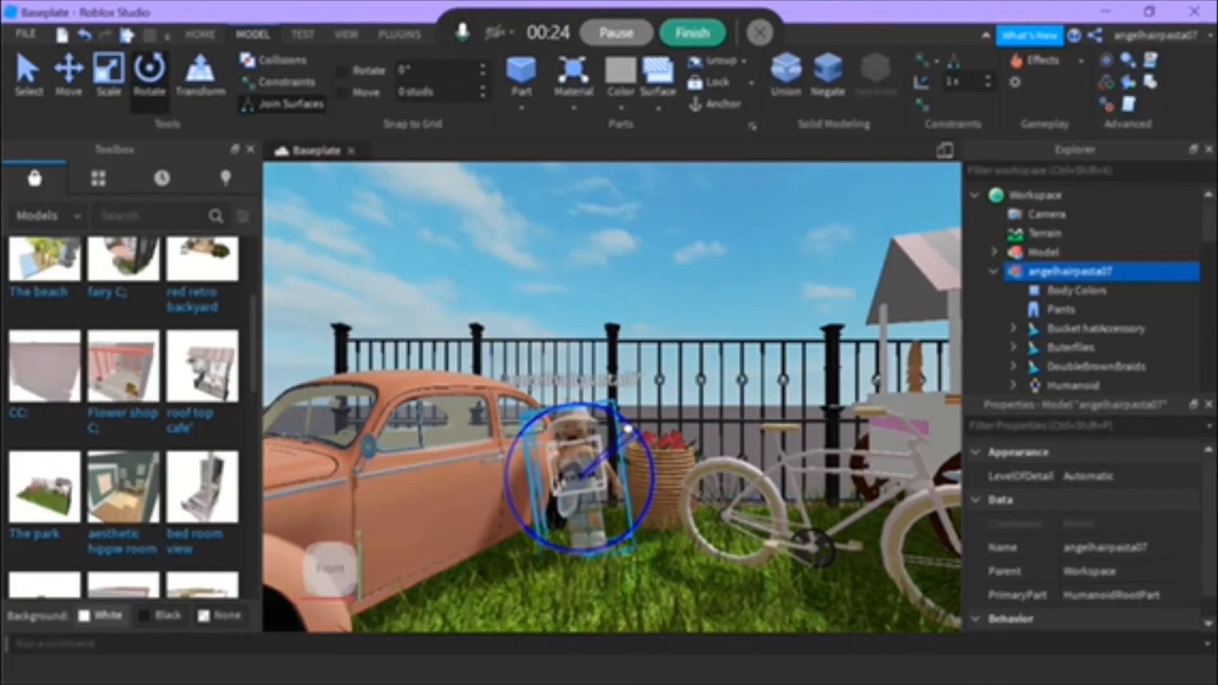
pyautogui.moveTo(603, 492); pyautogui.dragTo(612, 500)
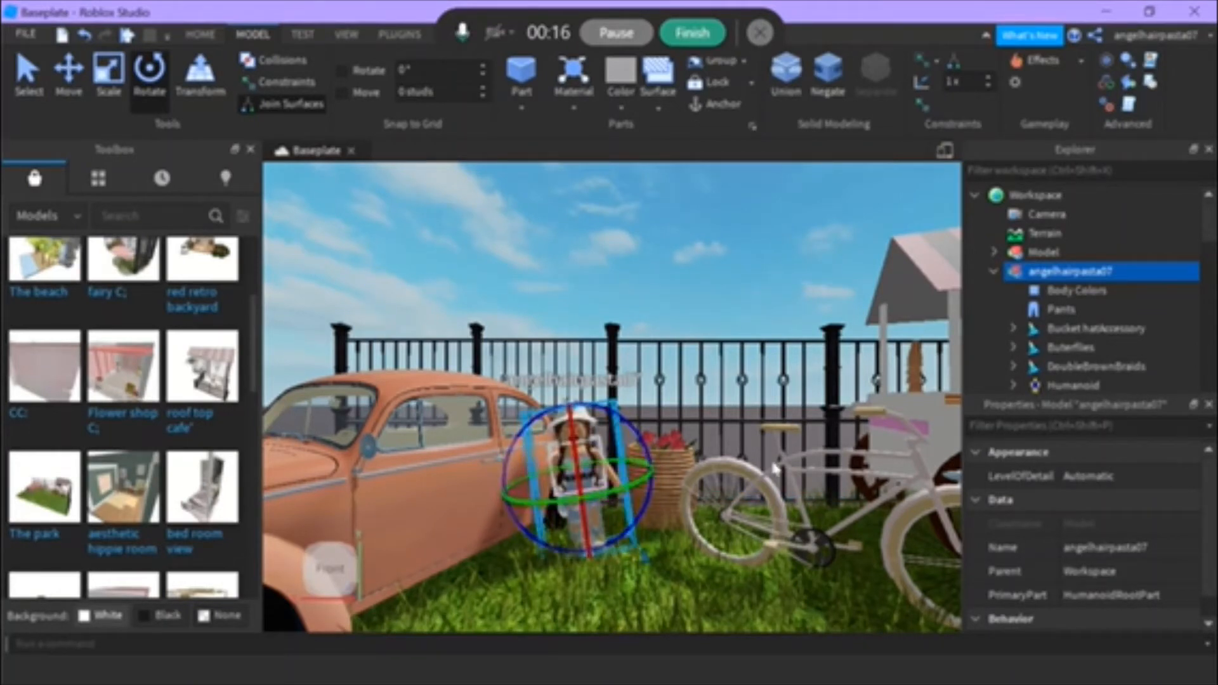
# Step: Rotate the avatar's LeftUpperLeg about its blue axis and shift it slightly sideways to keep it joined to the body
pyautogui.moveTo(1208, 220); pyautogui.dragTo(1207, 301)
pyautogui.click(1014, 348)
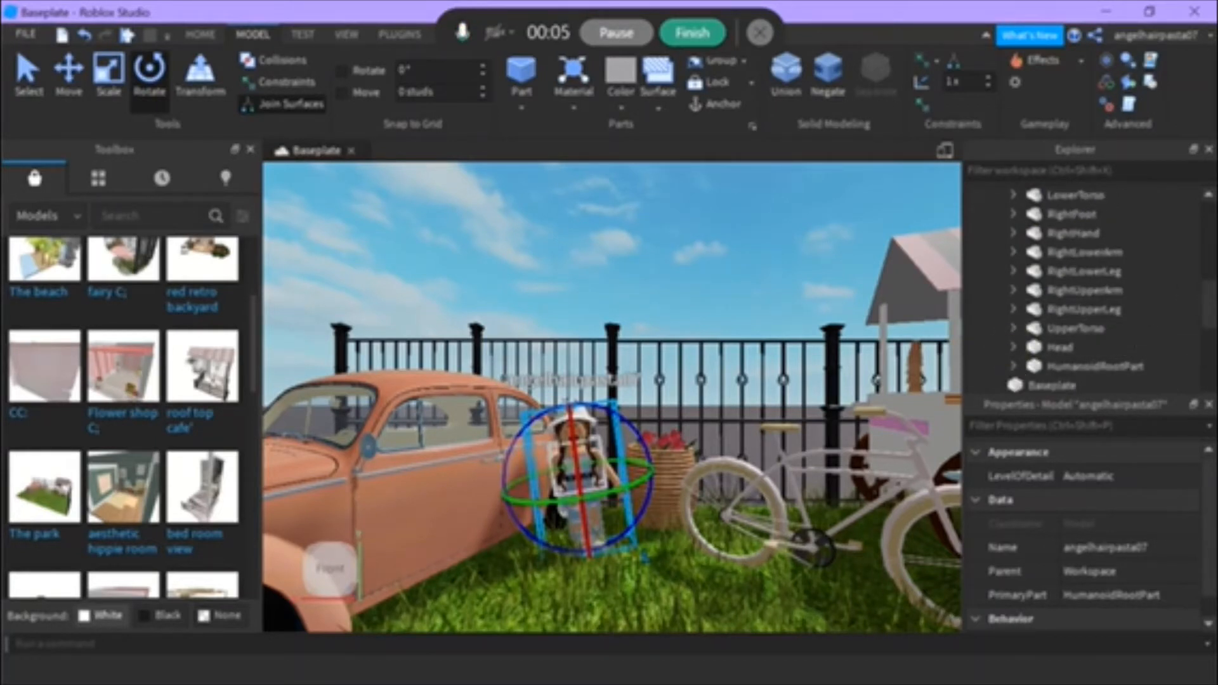
pyautogui.moveTo(1207, 301); pyautogui.dragTo(1208, 279)
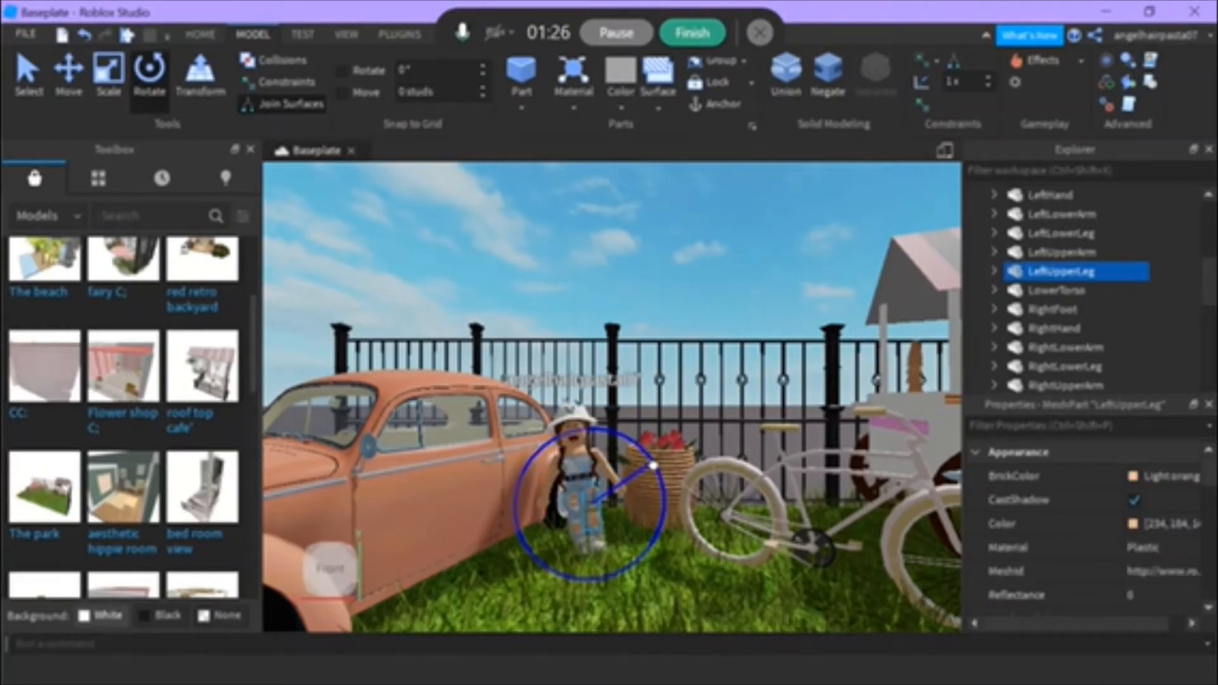
pyautogui.hotkey('ctrl', '2')
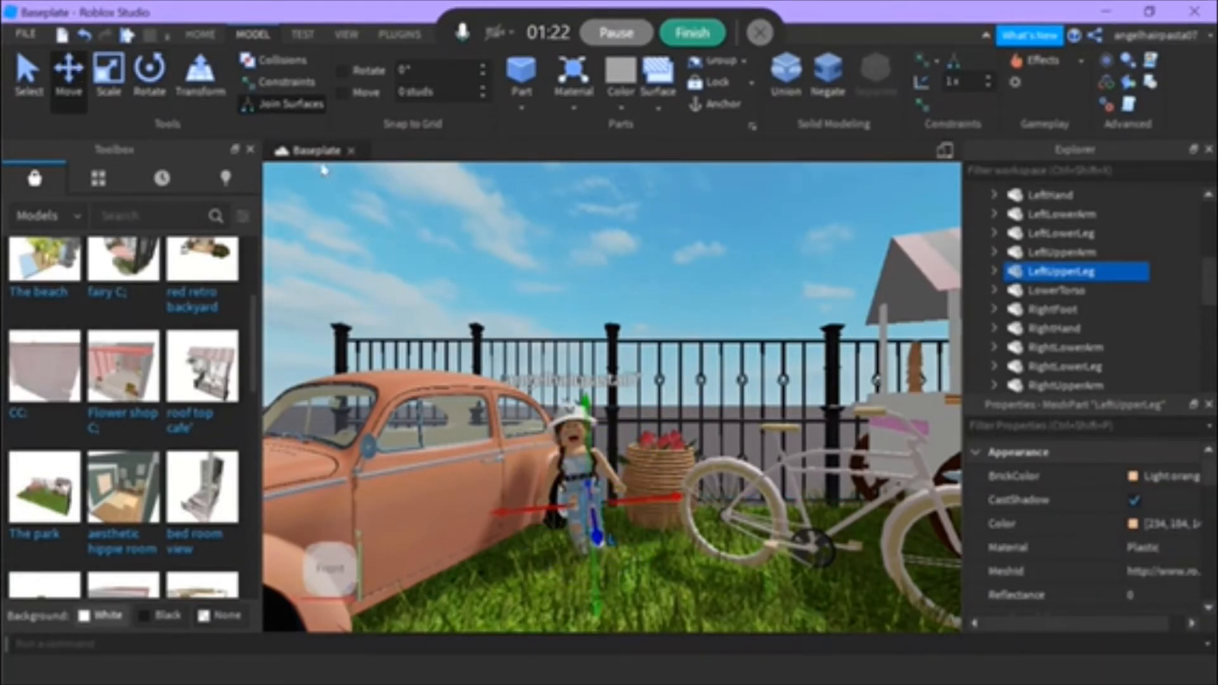
pyautogui.moveTo(655, 504); pyautogui.dragTo(653, 506)
pyautogui.hotkey('ctrl', '4')
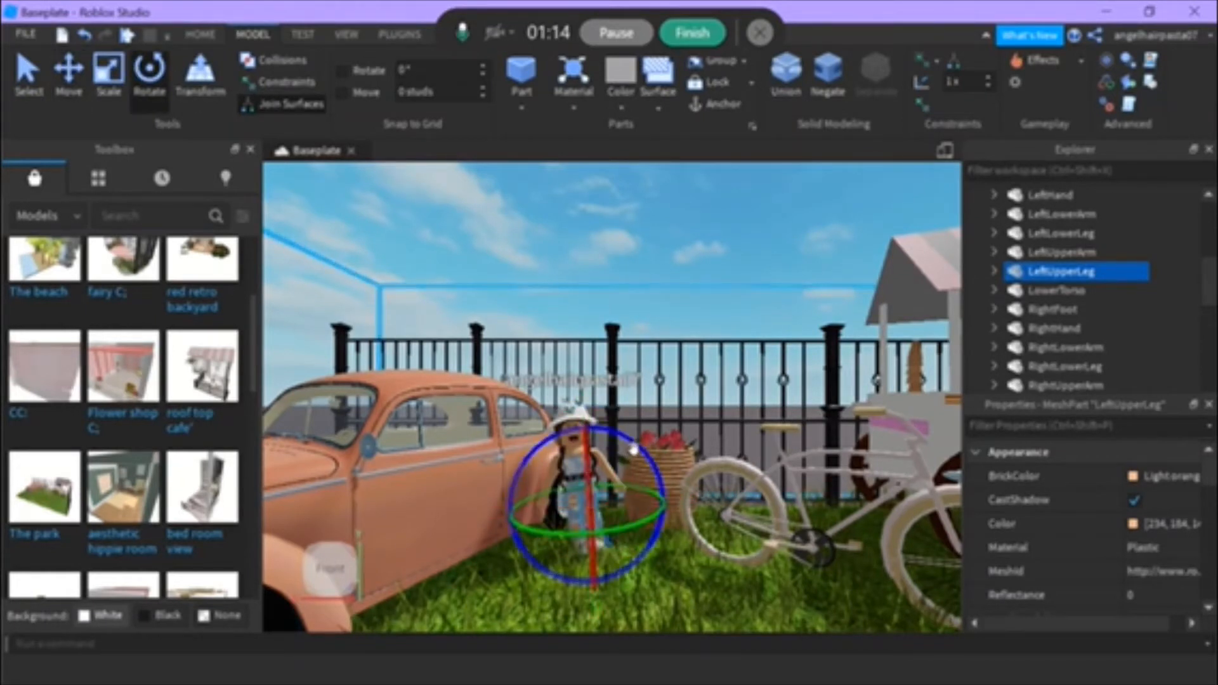
pyautogui.hotkey('ctrl', '2')
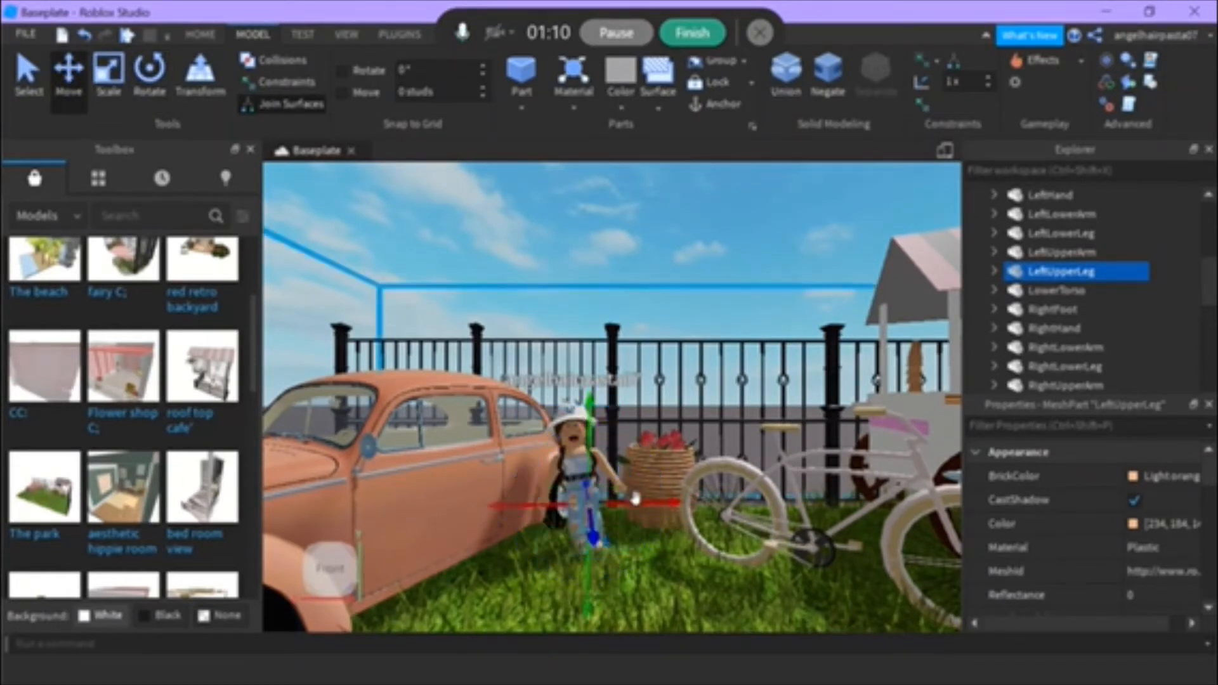
pyautogui.click(652, 510)
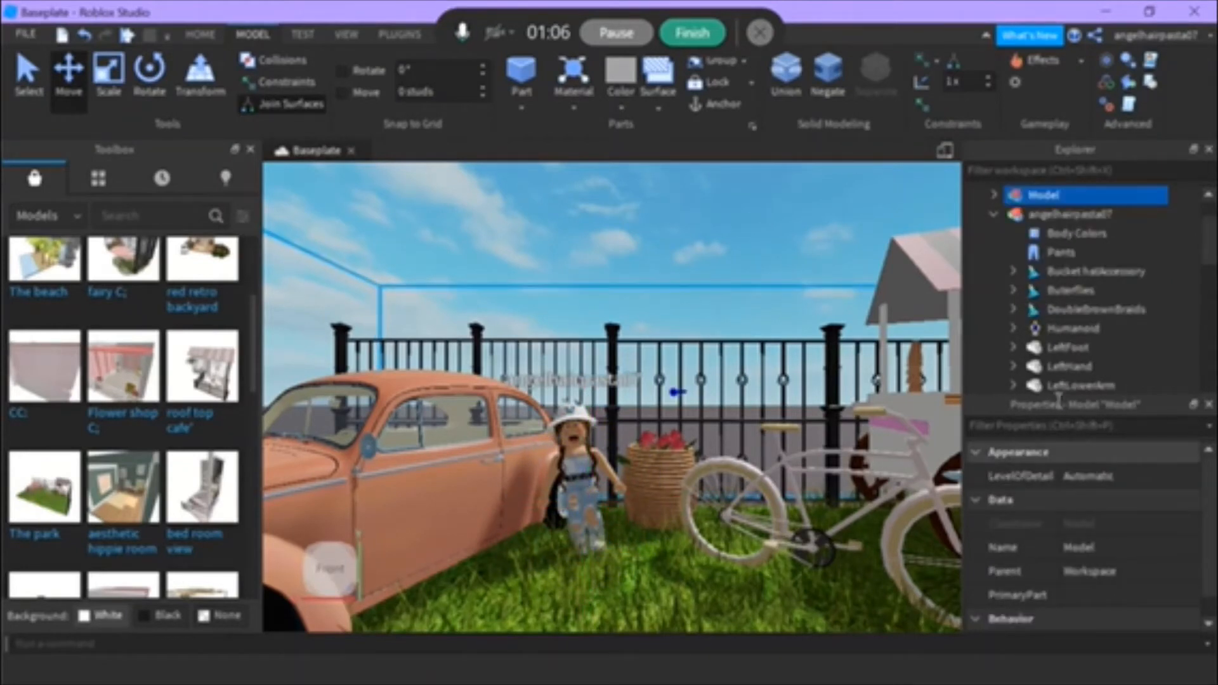
# Step: Rotate the avatar's LeftLowerLeg about its blue axis and shift it sideways into line under the upper leg
pyautogui.scroll(-3, 1205, 241)
pyautogui.click(1120, 328)
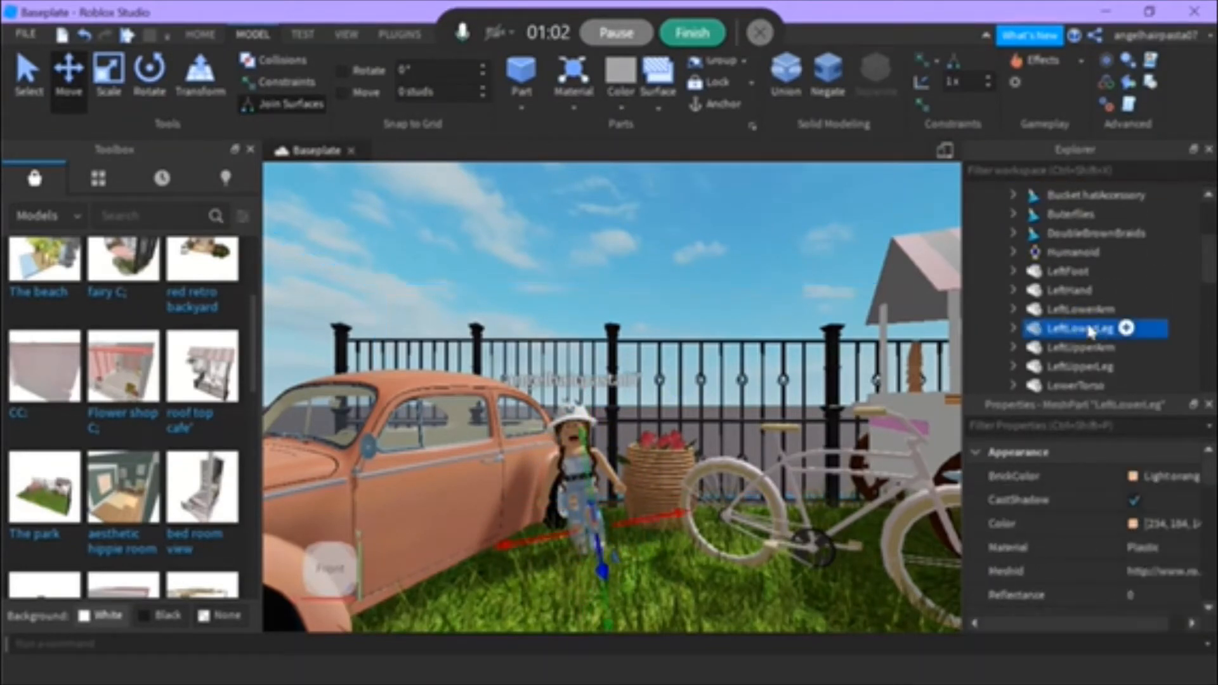
pyautogui.click(150, 73)
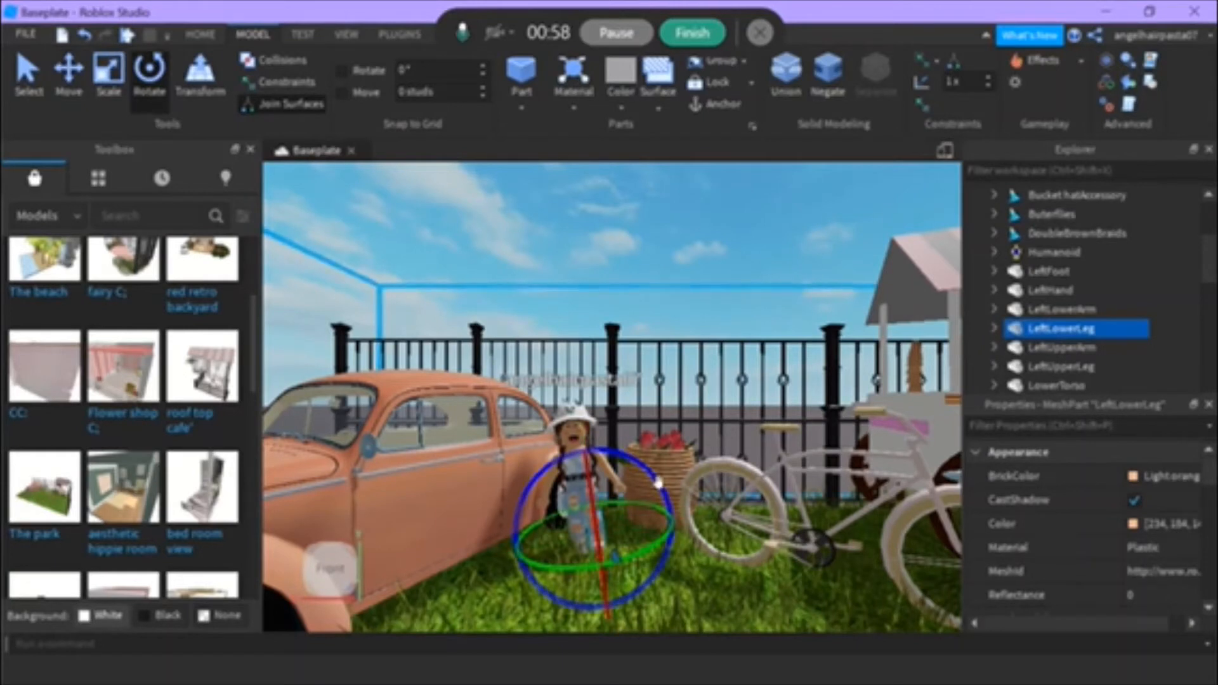
pyautogui.moveTo(658, 483); pyautogui.dragTo(665, 495)
pyautogui.click(69, 73)
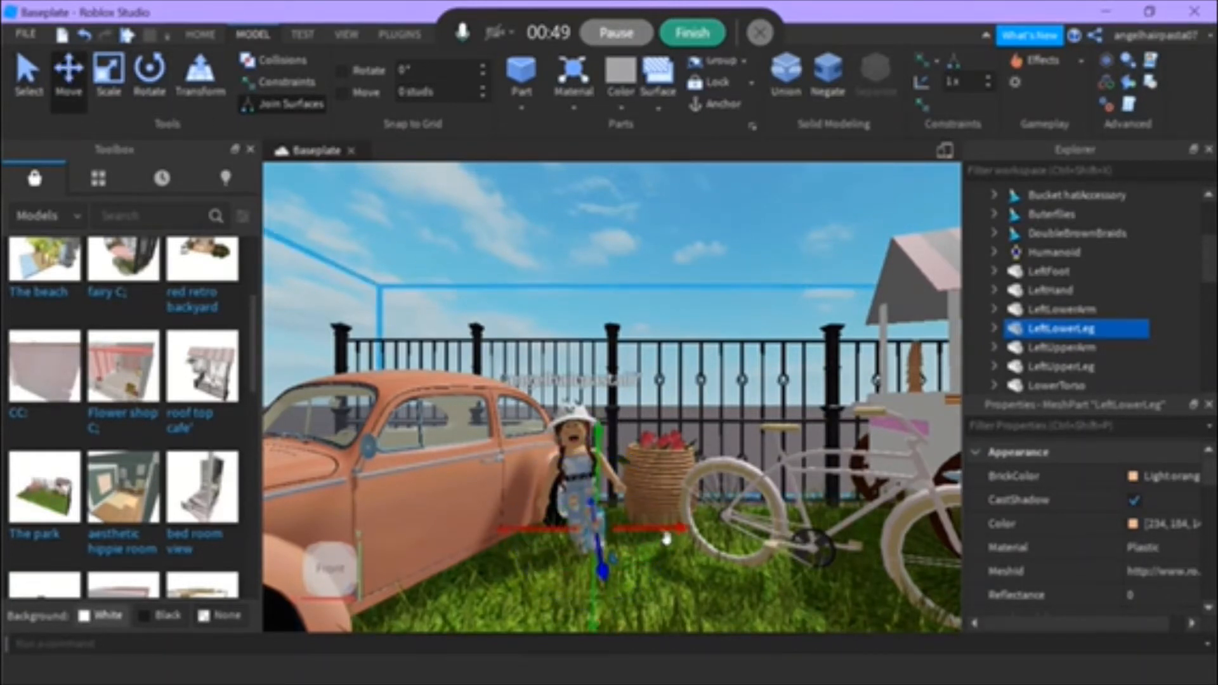
pyautogui.moveTo(666, 537); pyautogui.dragTo(634, 533)
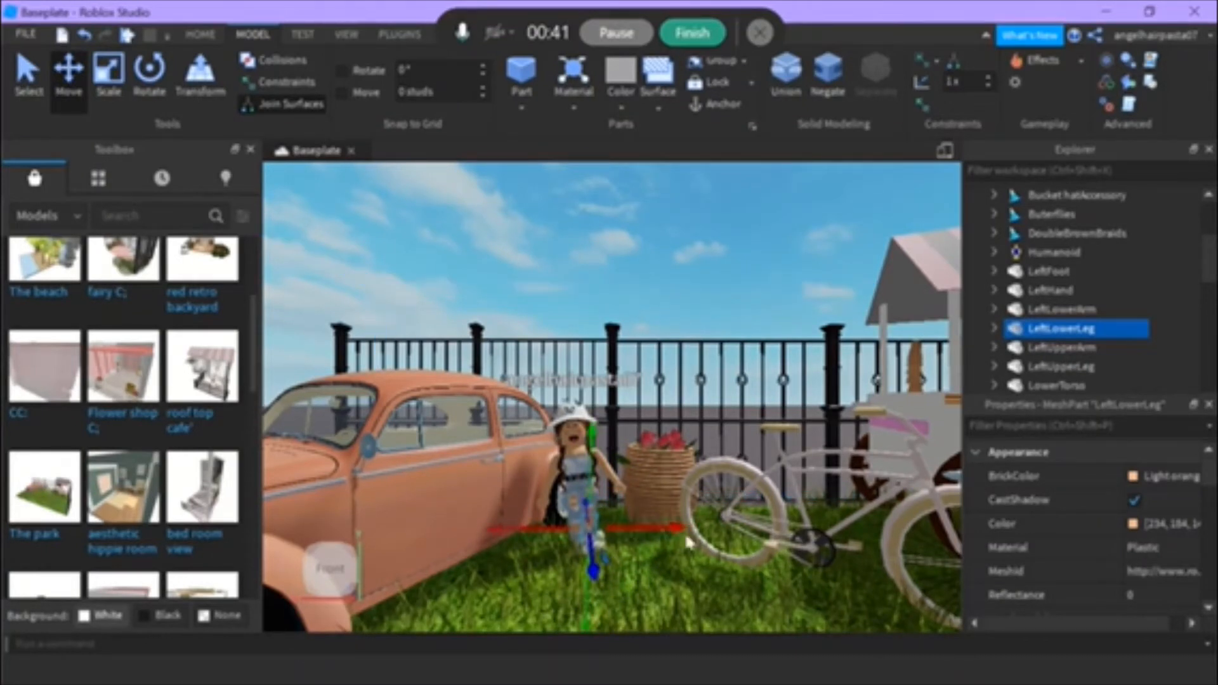
pyautogui.click(672, 572)
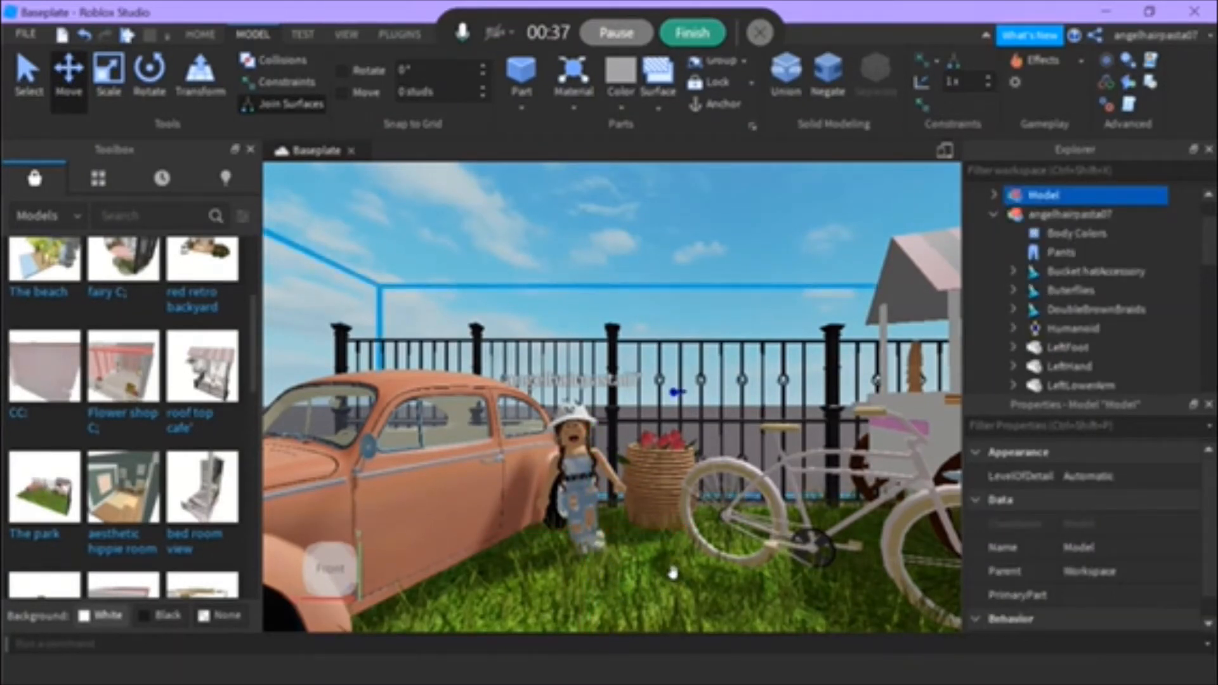
# Step: Rotate the avatar's LeftFoot about its blue axis to line it up with the posed leg
pyautogui.click(1054, 347)
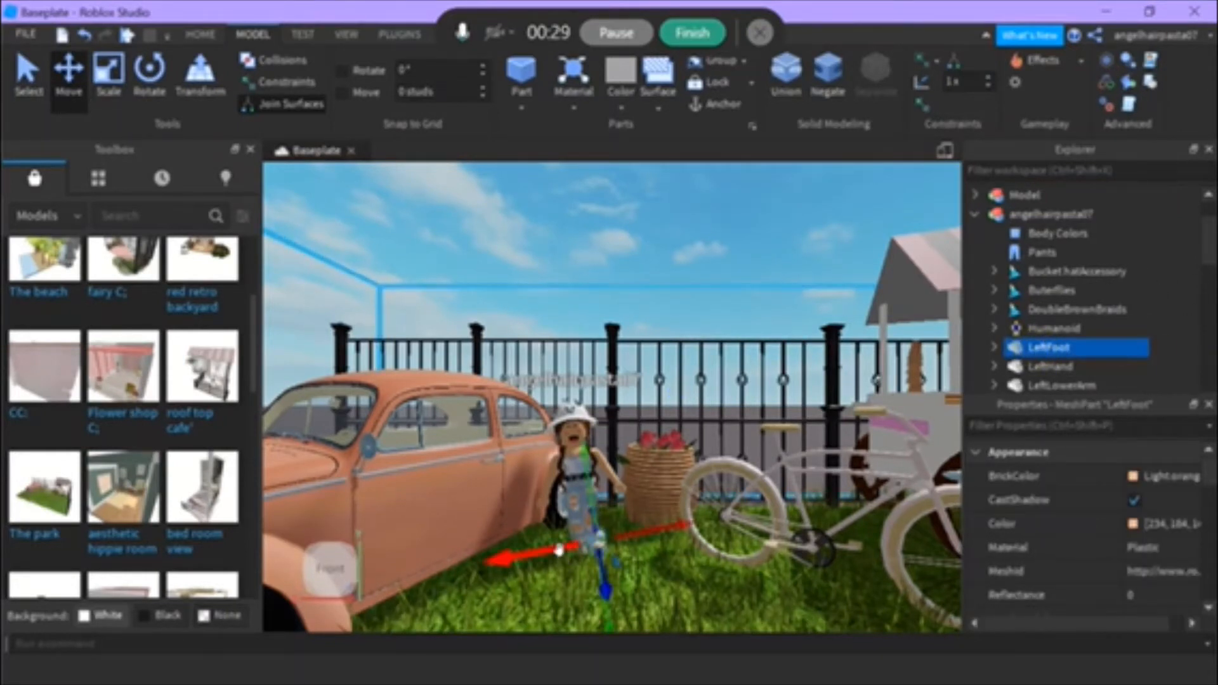
pyautogui.click(150, 75)
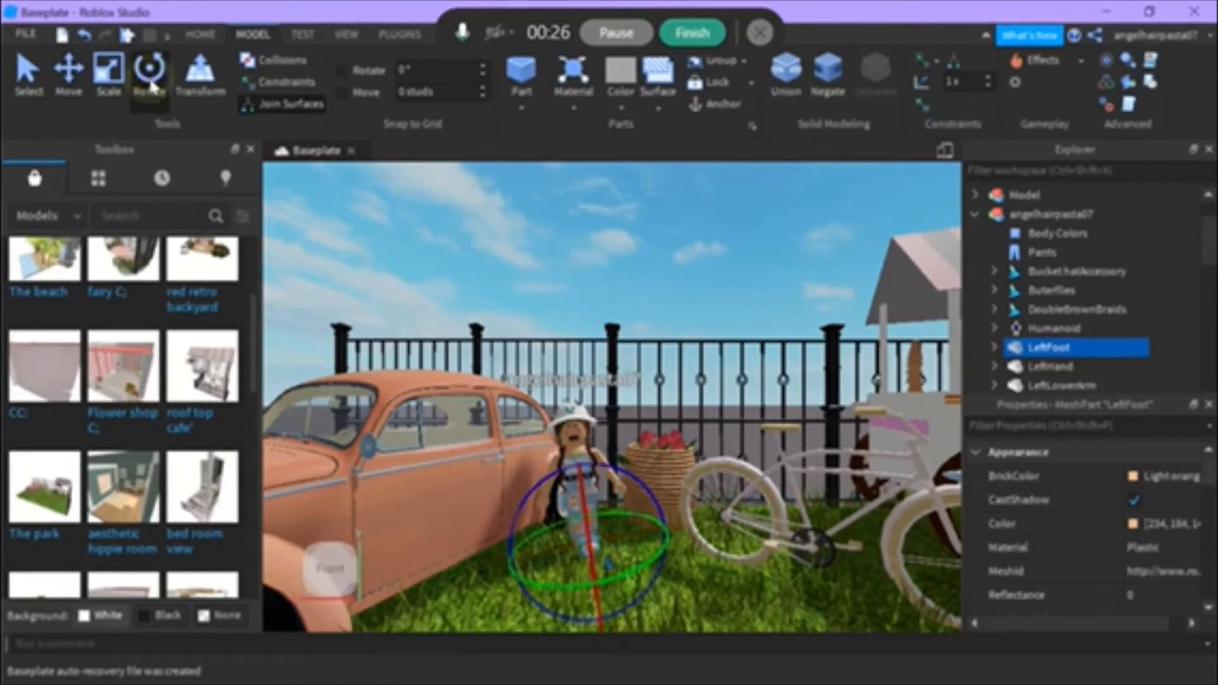
pyautogui.moveTo(647, 493); pyautogui.dragTo(653, 499)
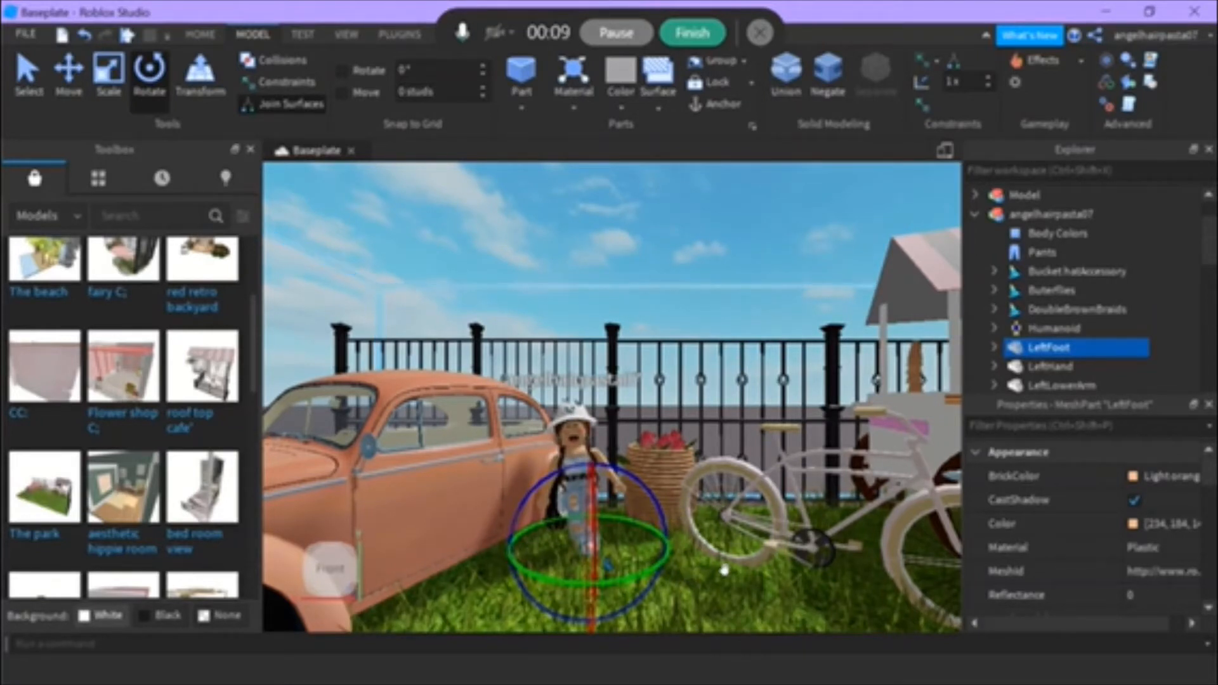
# Step: Rotate the avatar's RightUpperArm about its blue axis, on the side next to the car
pyautogui.moveTo(1212, 255); pyautogui.dragTo(1215, 307)
pyautogui.click(1115, 310)
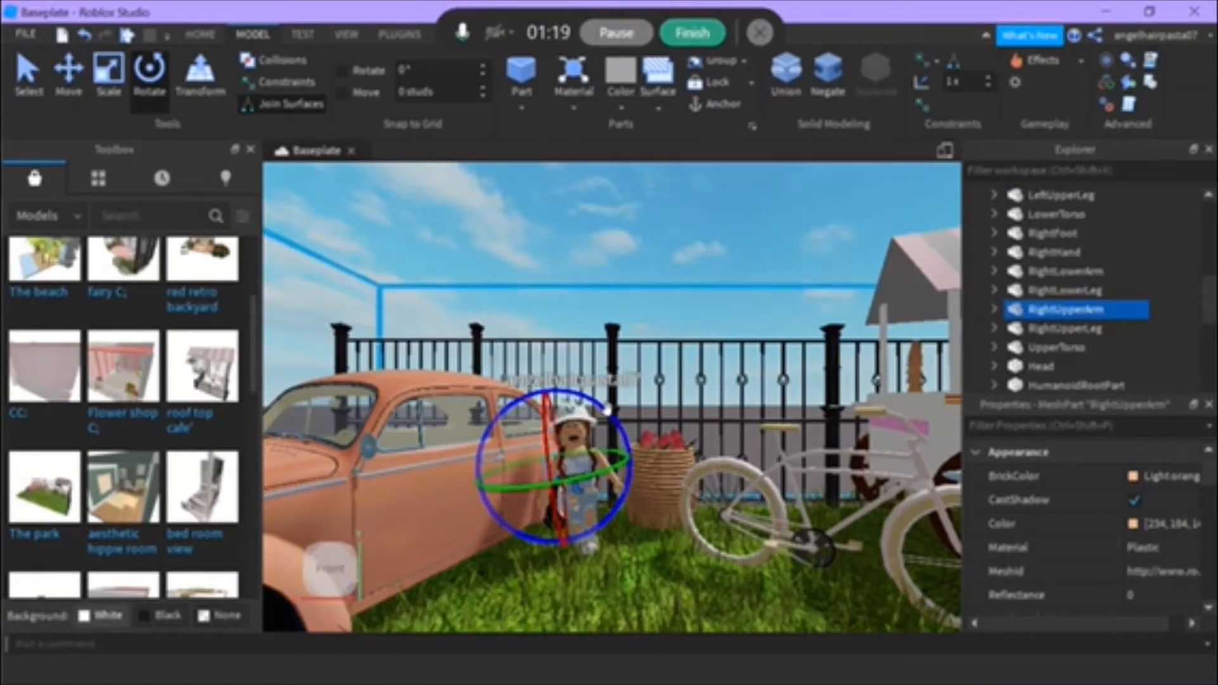
pyautogui.moveTo(609, 396); pyautogui.dragTo(631, 445)
pyautogui.click(68, 71)
# Step: Rotate the avatar's RightLowerArm slightly about its blue axis to continue the bend of the upper arm
pyautogui.click(1066, 272)
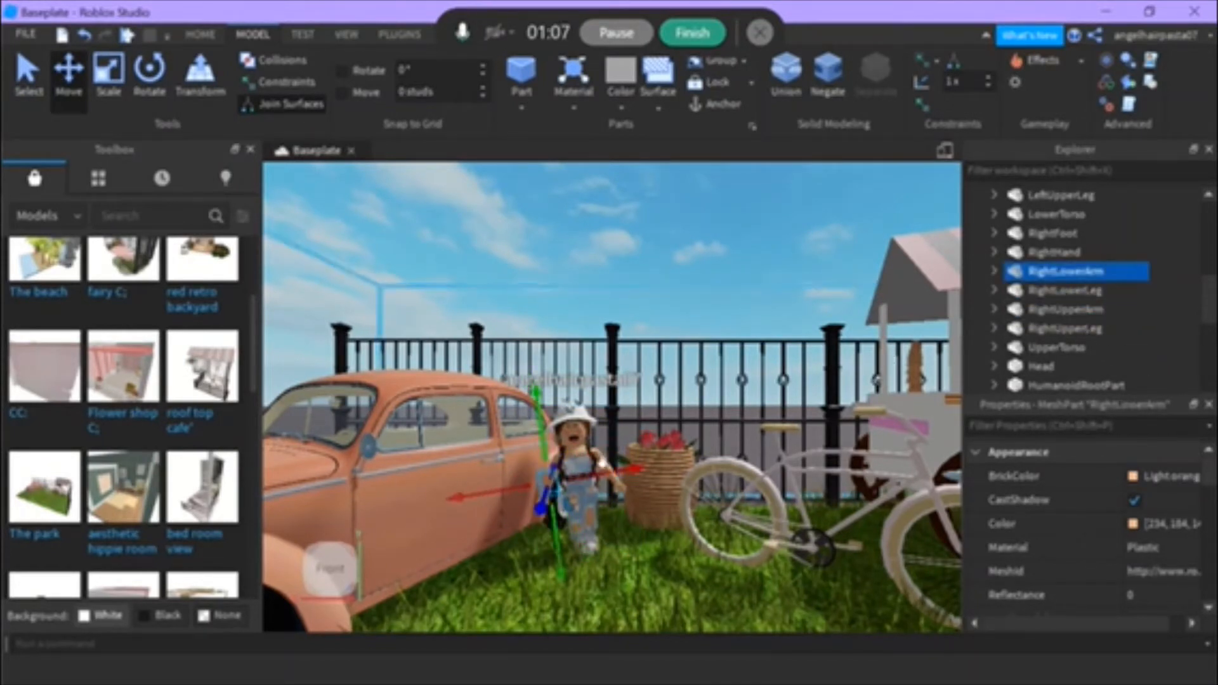
pyautogui.click(149, 81)
pyautogui.moveTo(604, 433); pyautogui.dragTo(597, 423)
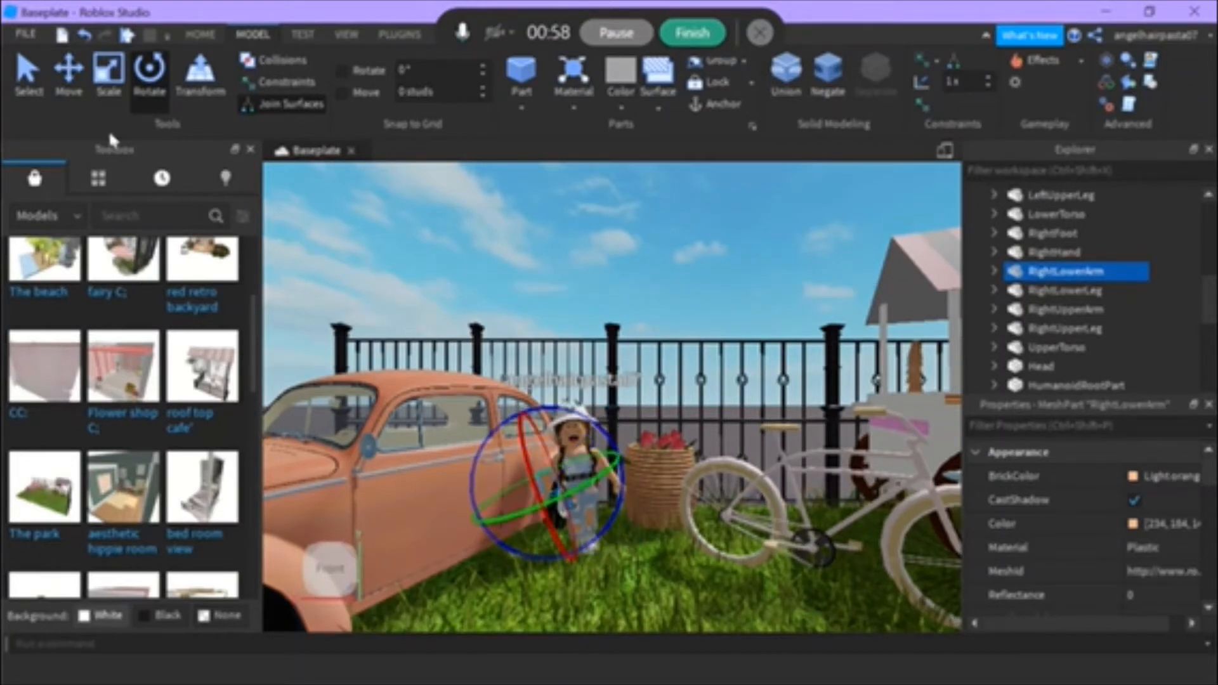
pyautogui.click(69, 75)
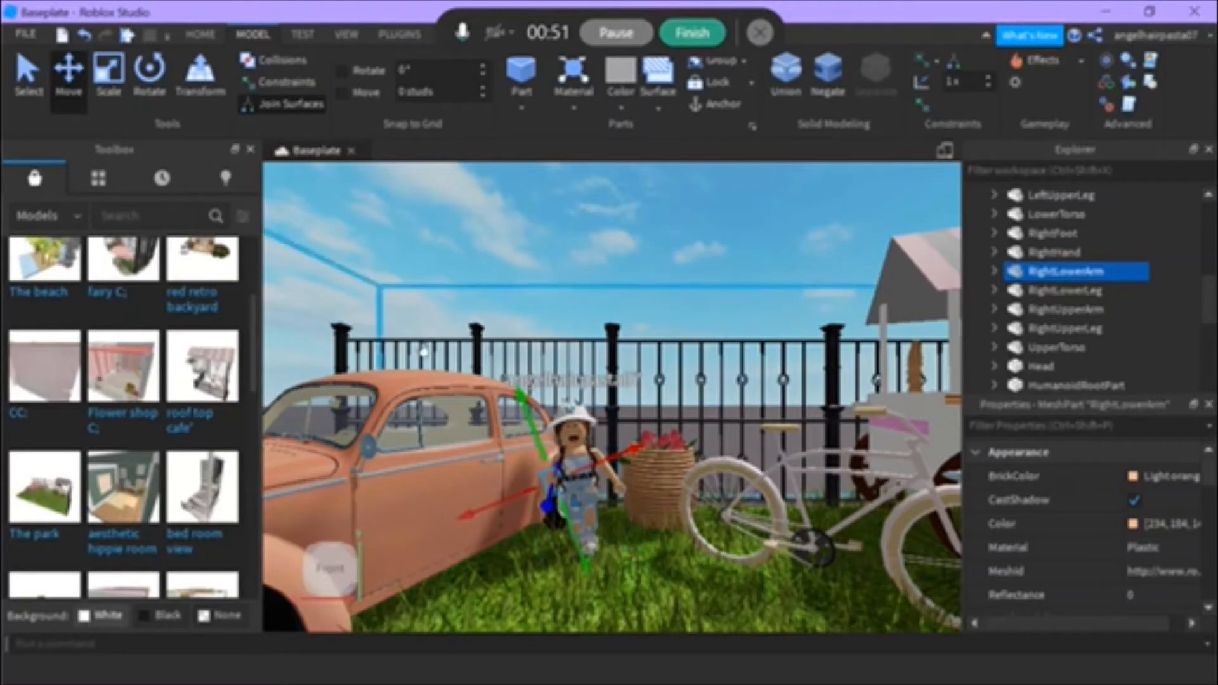
pyautogui.click(727, 235)
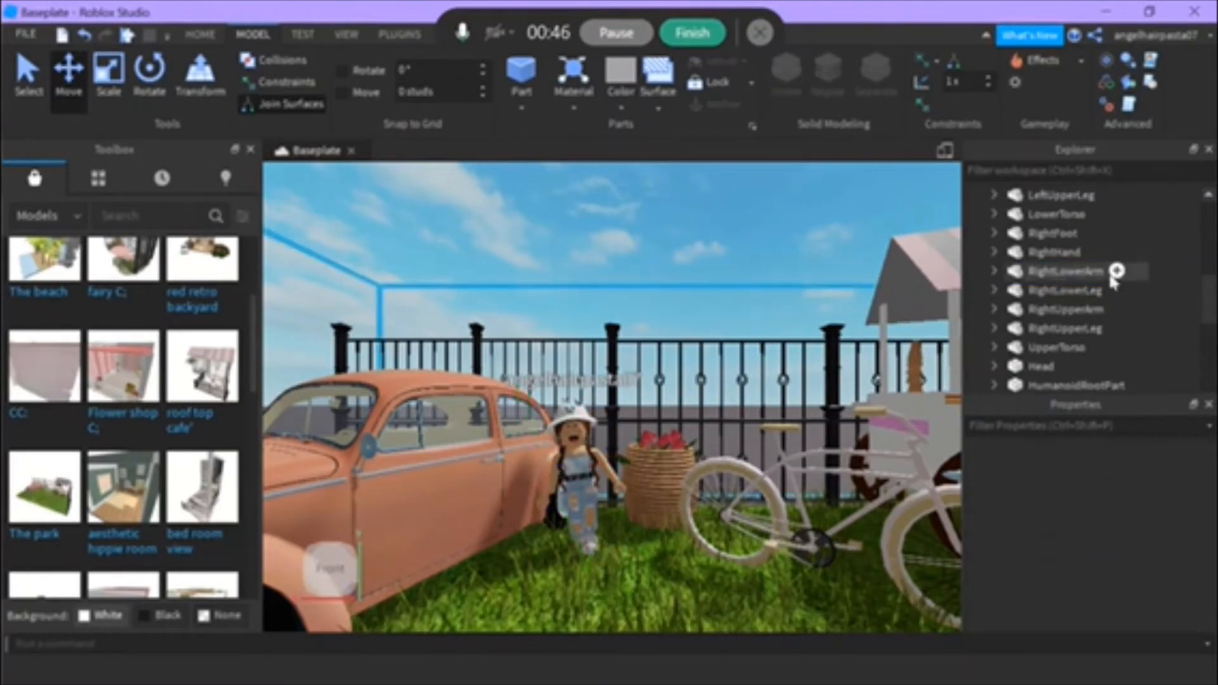
# Step: Shift the avatar's RightHand slightly sideways along its red axis so it joins the end of the posed lower arm
pyautogui.click(1088, 252)
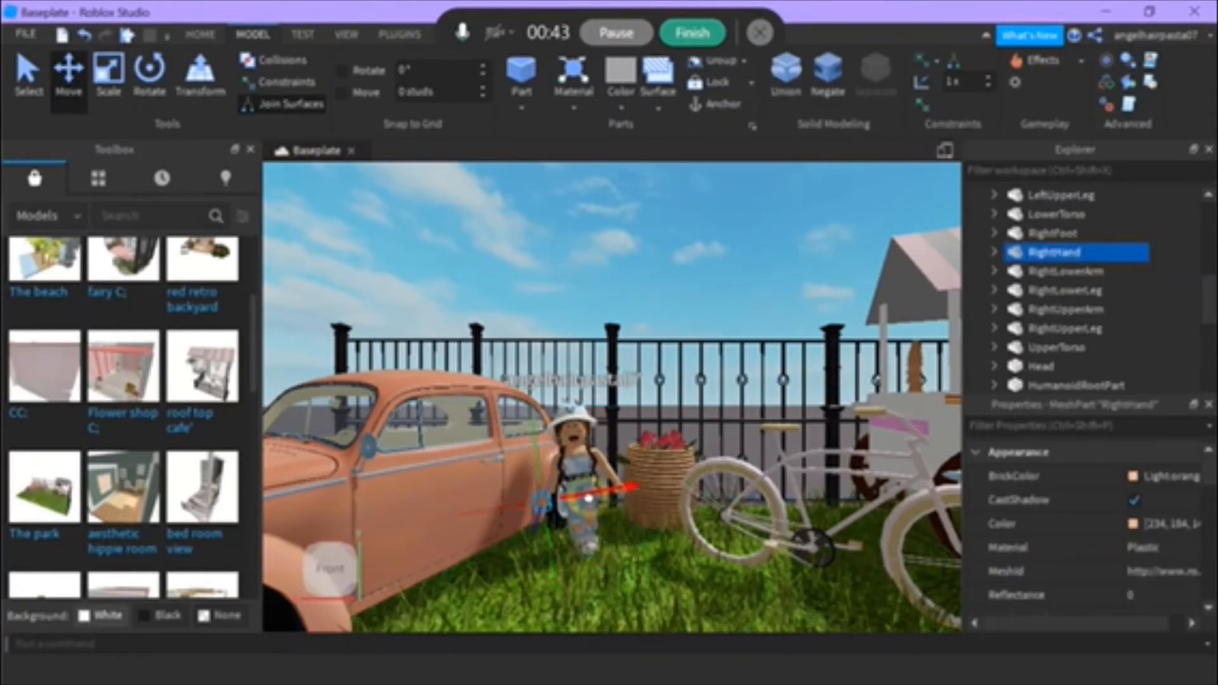
pyautogui.moveTo(588, 498); pyautogui.dragTo(593, 499)
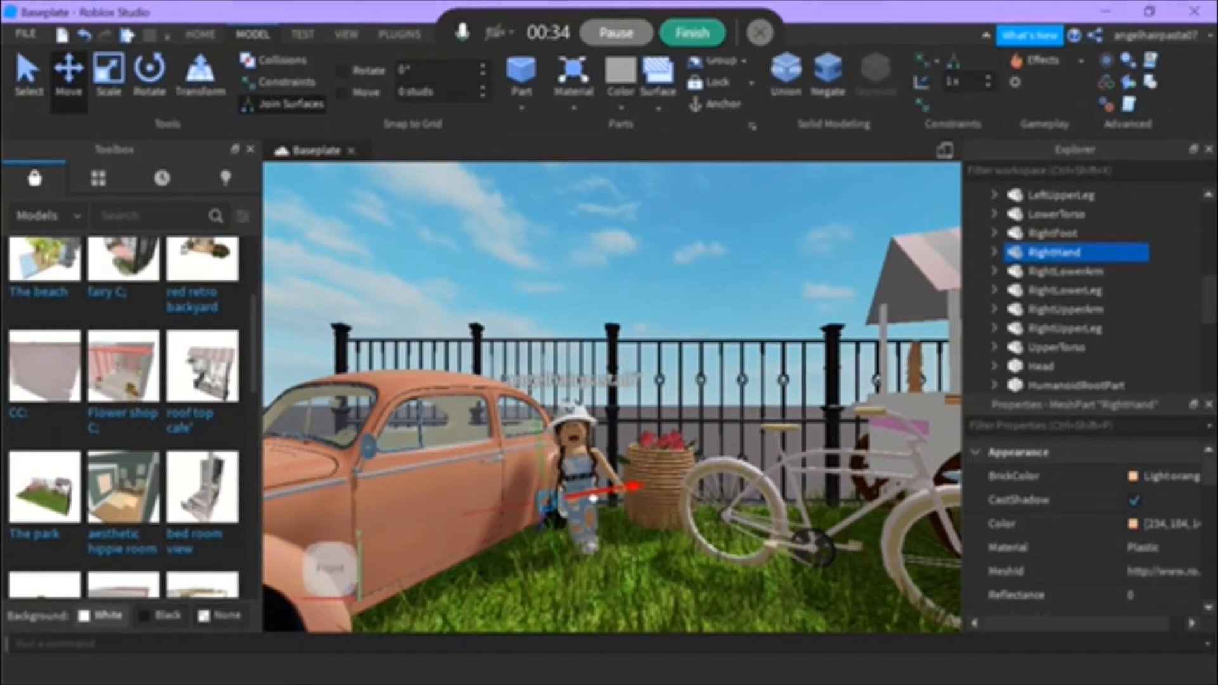
pyautogui.click(661, 254)
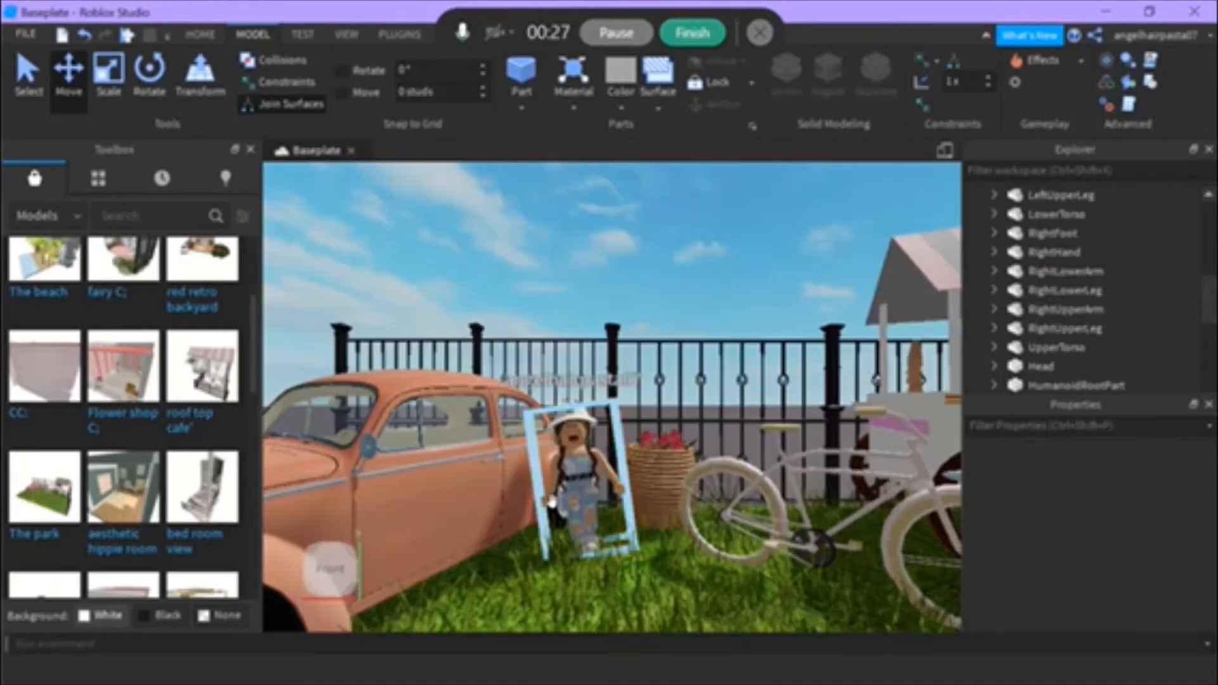
pyautogui.scroll(-2, 552, 503)
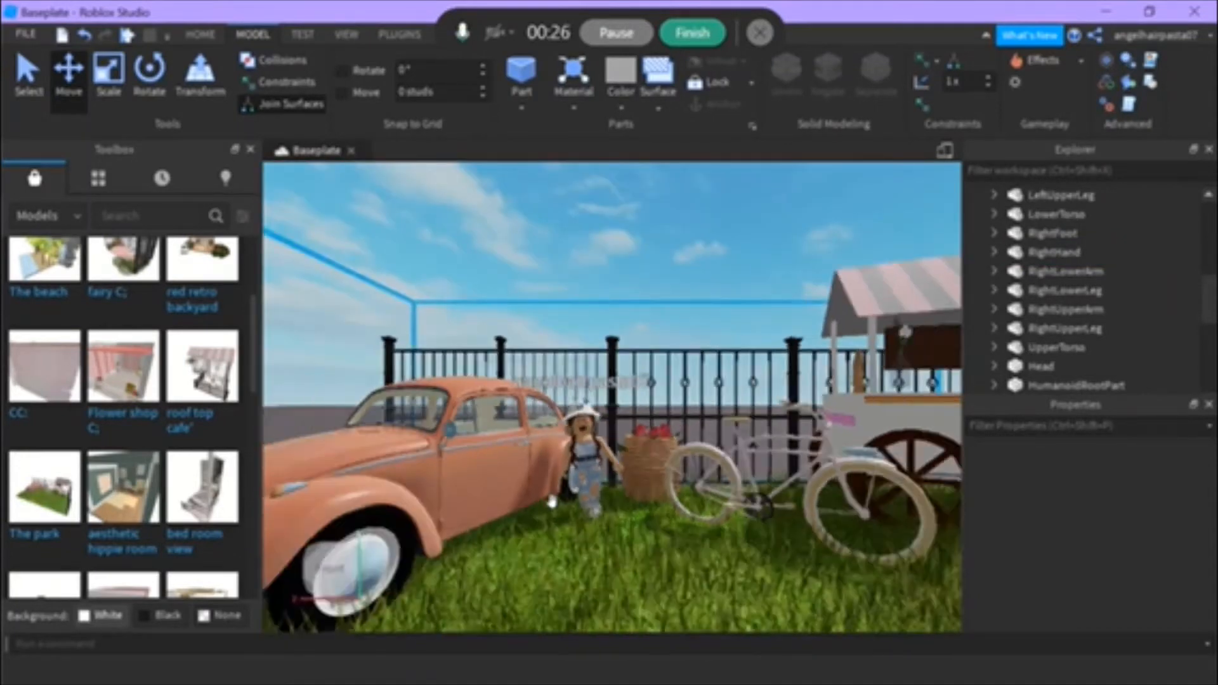
pyautogui.scroll(4, 552, 502)
pyautogui.click(1091, 252)
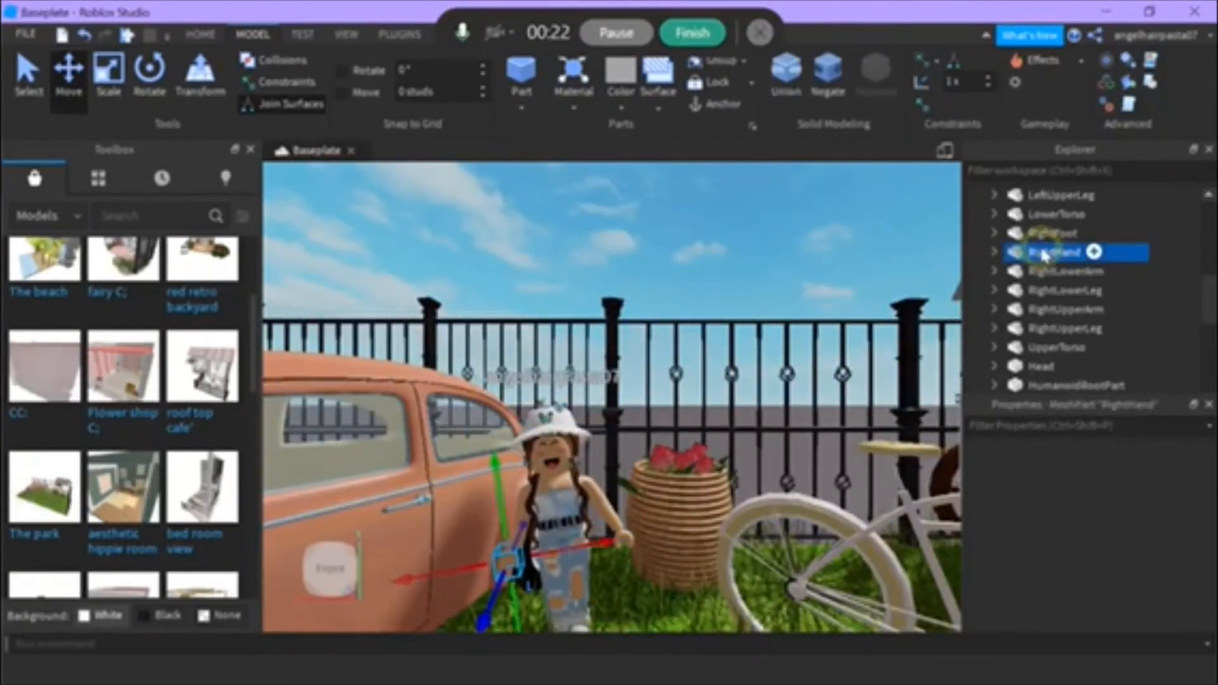
pyautogui.moveTo(595, 550); pyautogui.dragTo(601, 547)
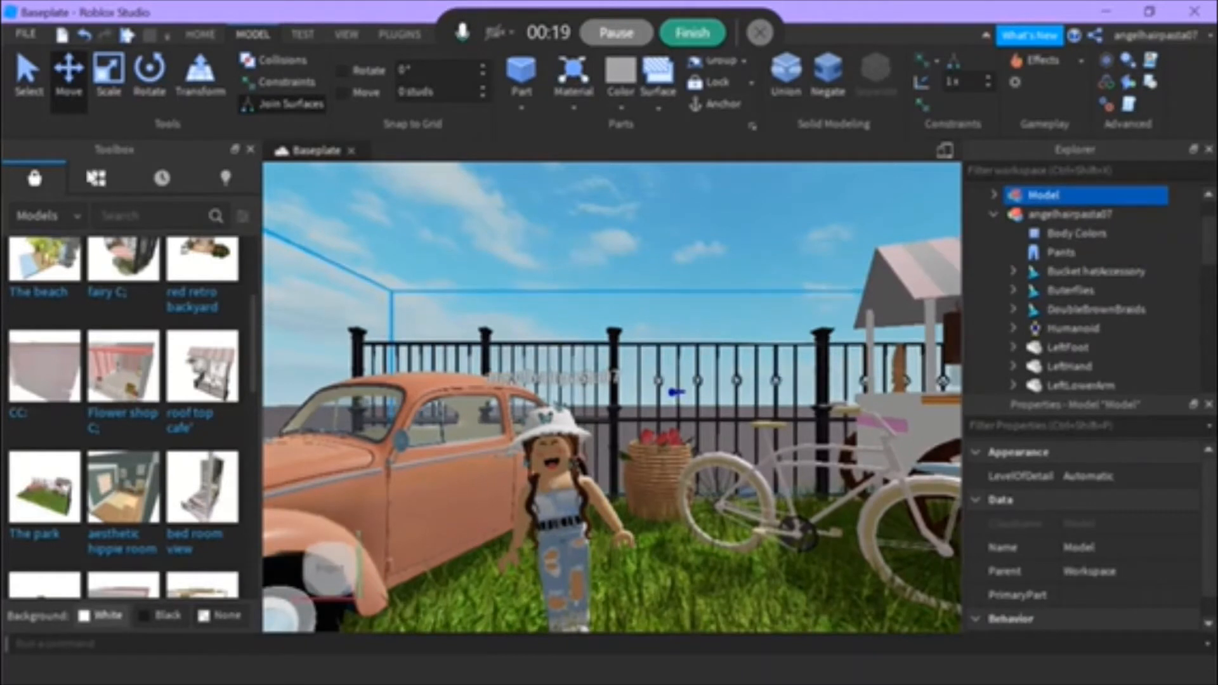
pyautogui.scroll(-4, 1193, 279)
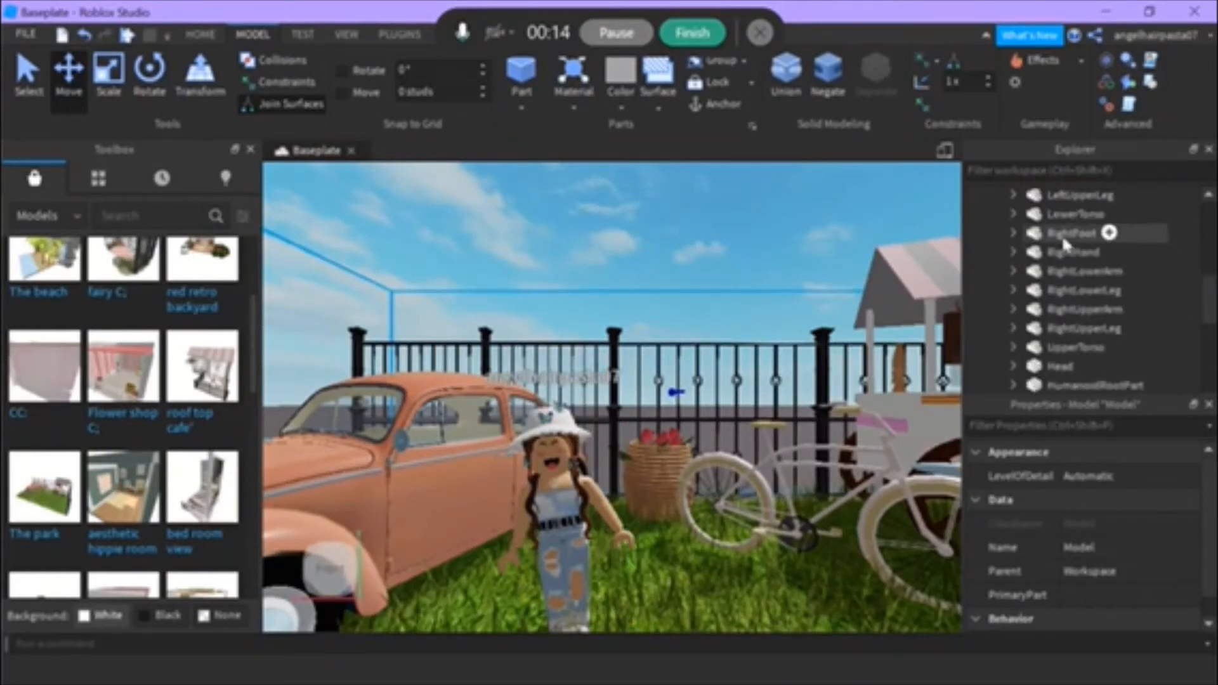
pyautogui.click(1059, 252)
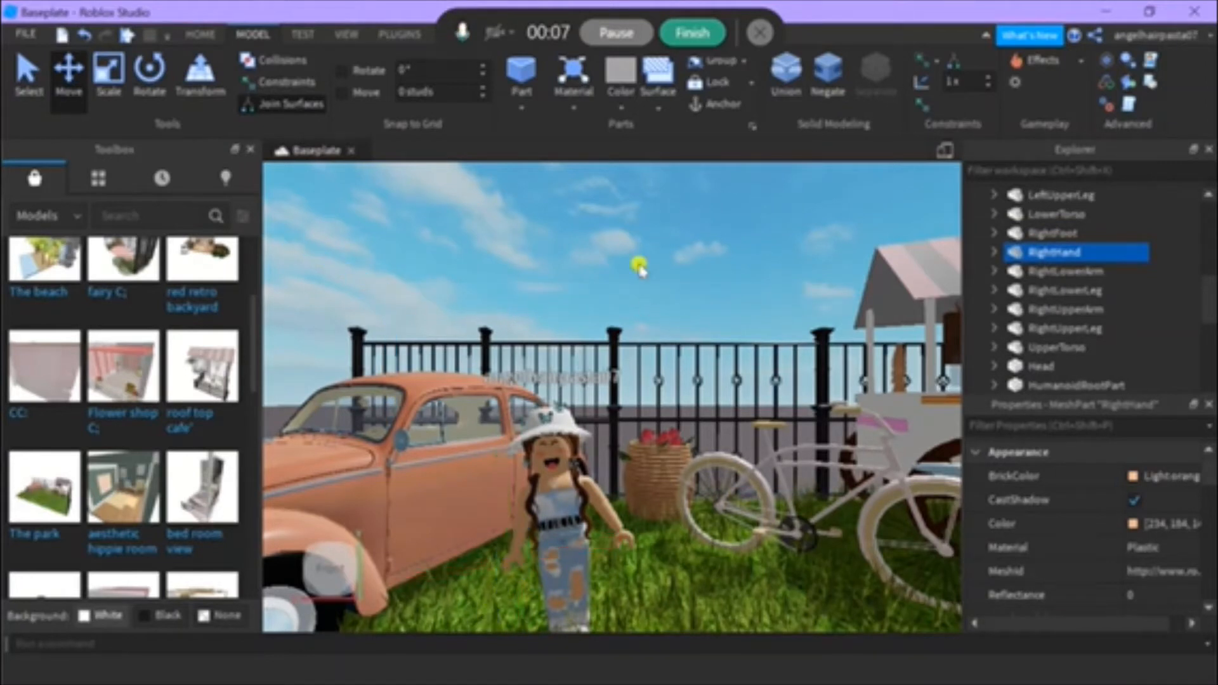
pyautogui.click(638, 261)
pyautogui.click(637, 261)
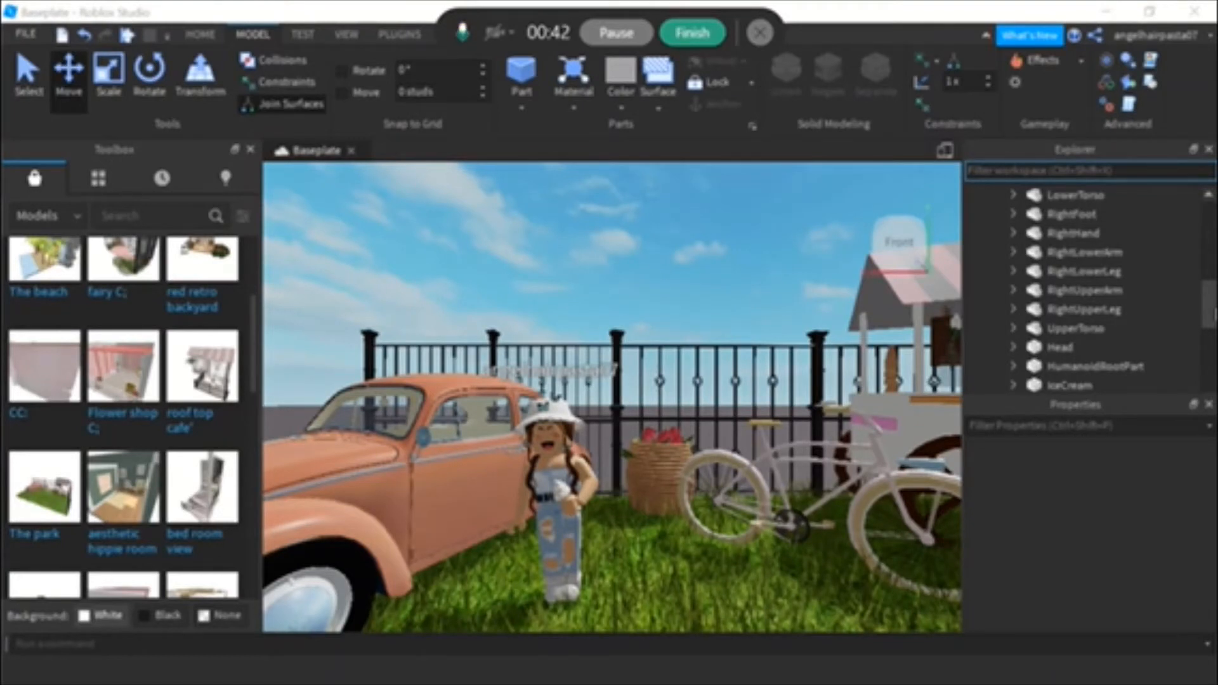
# Step: Collapse the avatar model's part list and start exporting the whole avatar as an OBJ file
pyautogui.moveTo(1210, 303); pyautogui.dragTo(1193, 234)
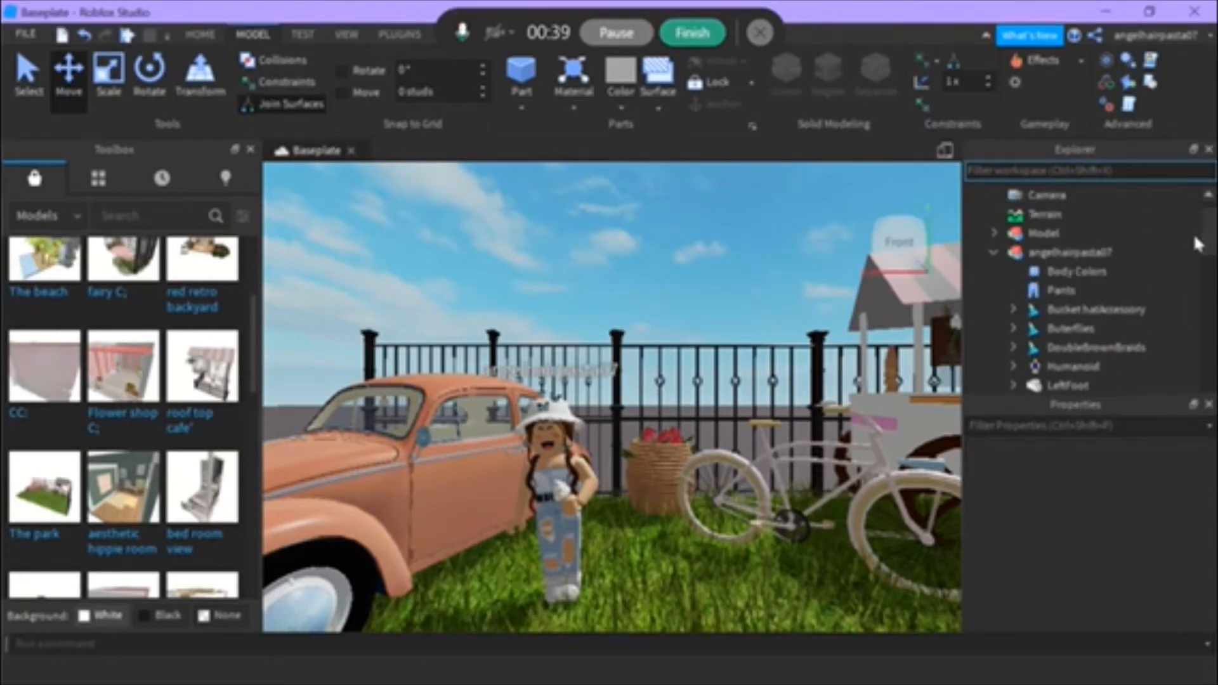
pyautogui.click(993, 252)
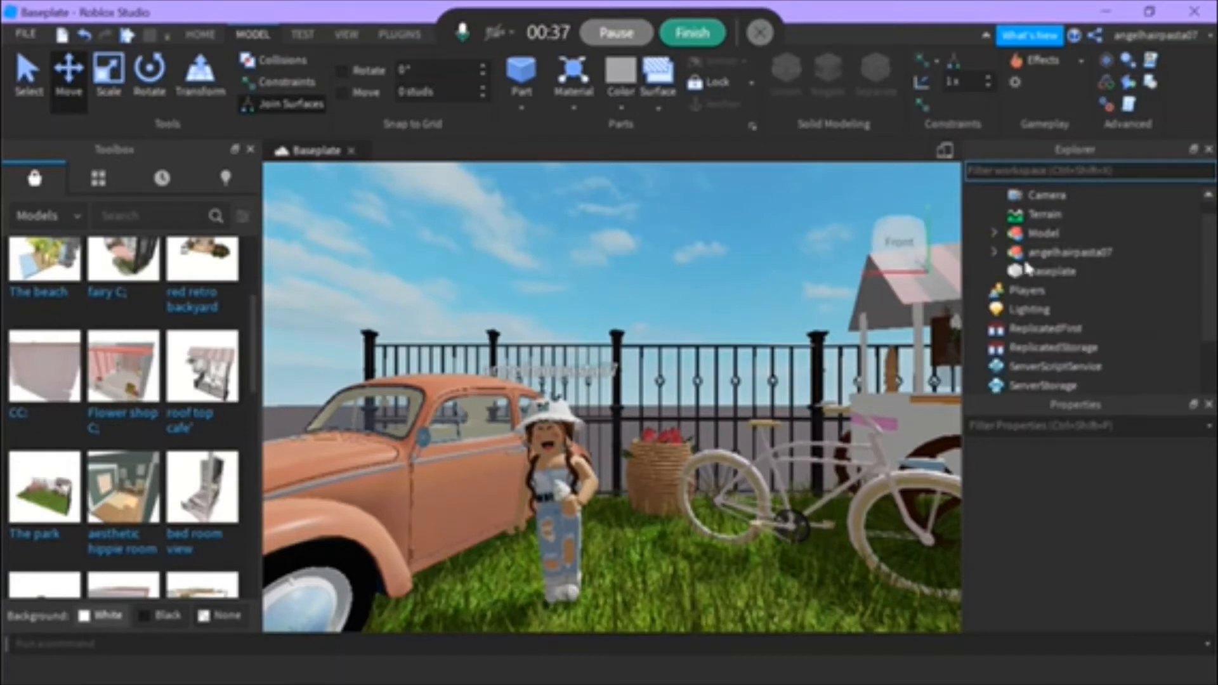
pyautogui.click(1061, 254)
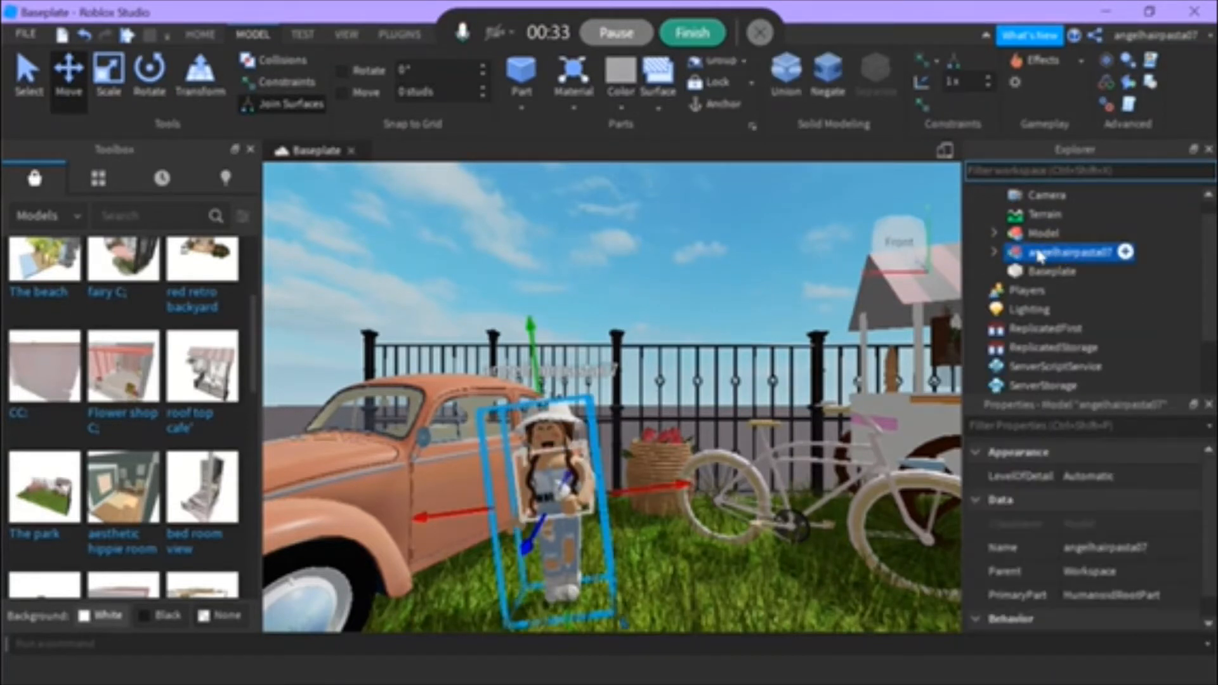
pyautogui.rightClick(1064, 254)
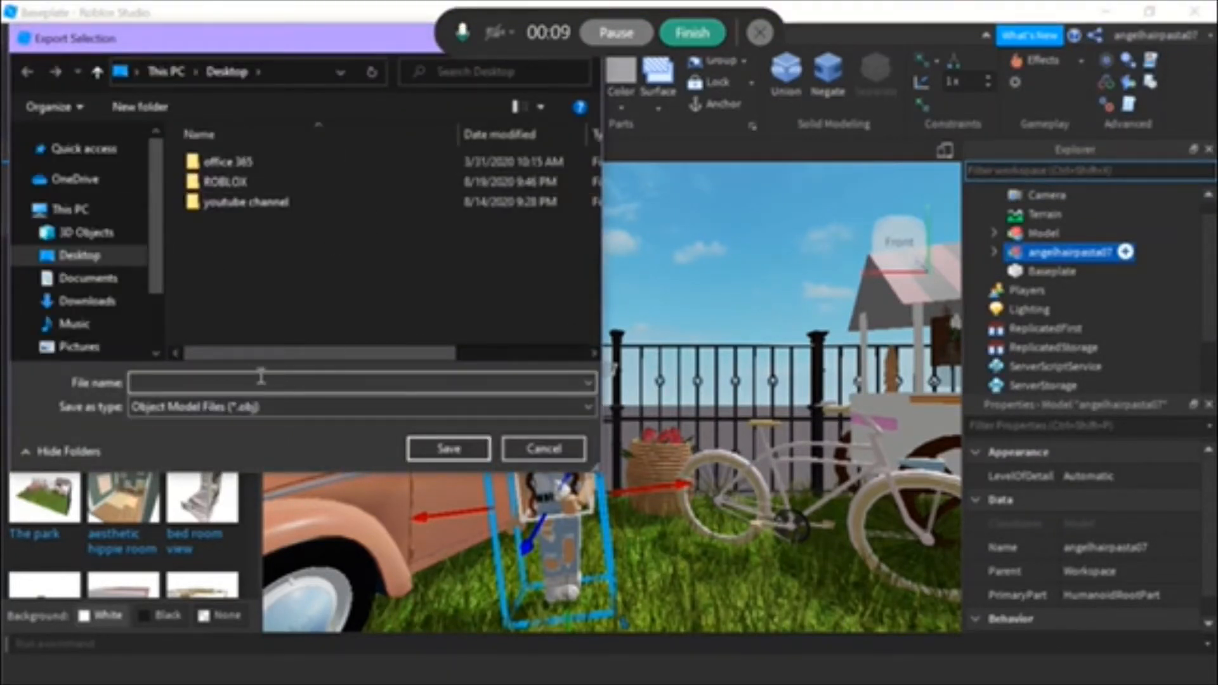
# Step: Save the avatar export as "angel w icecream" in the Roblox folder under Pictures
pyautogui.click(253, 182)
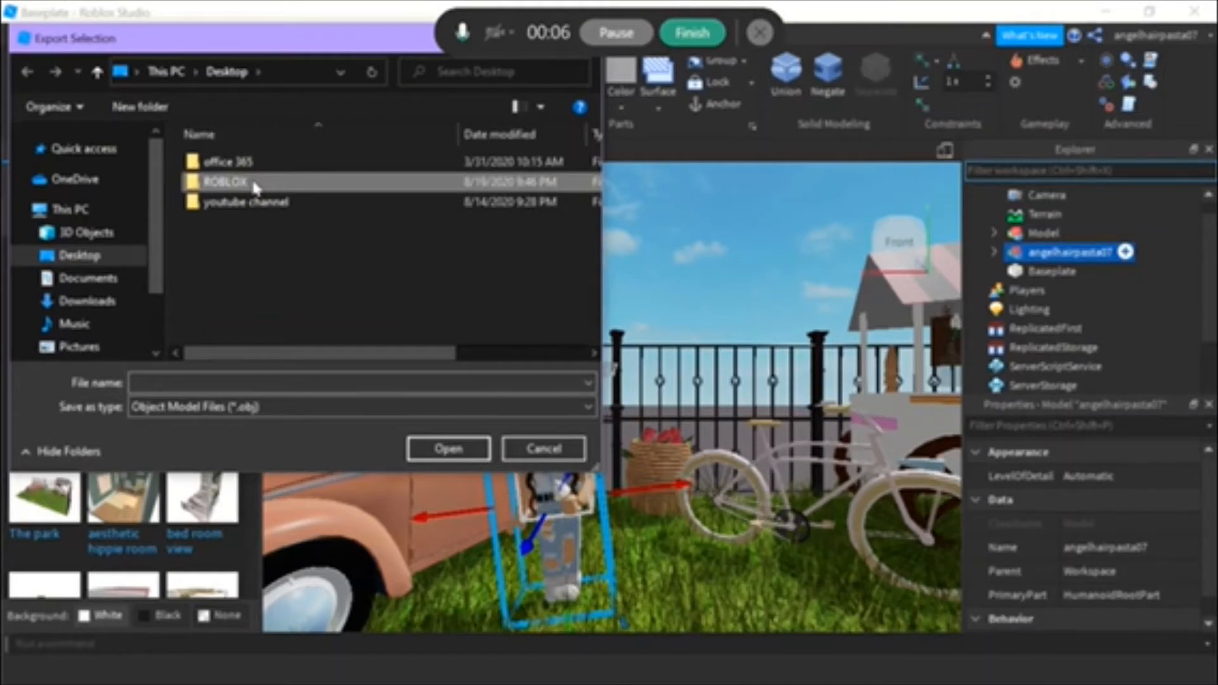
pyautogui.doubleClick(253, 182)
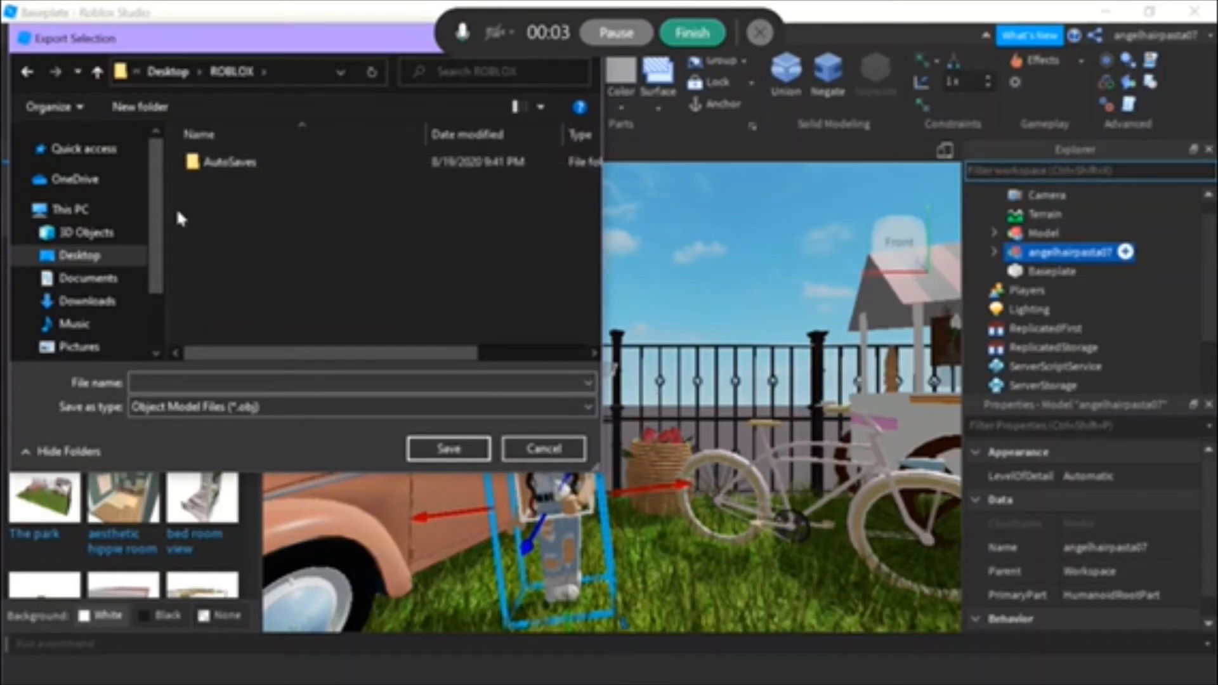
pyautogui.scroll(-1, 155, 218)
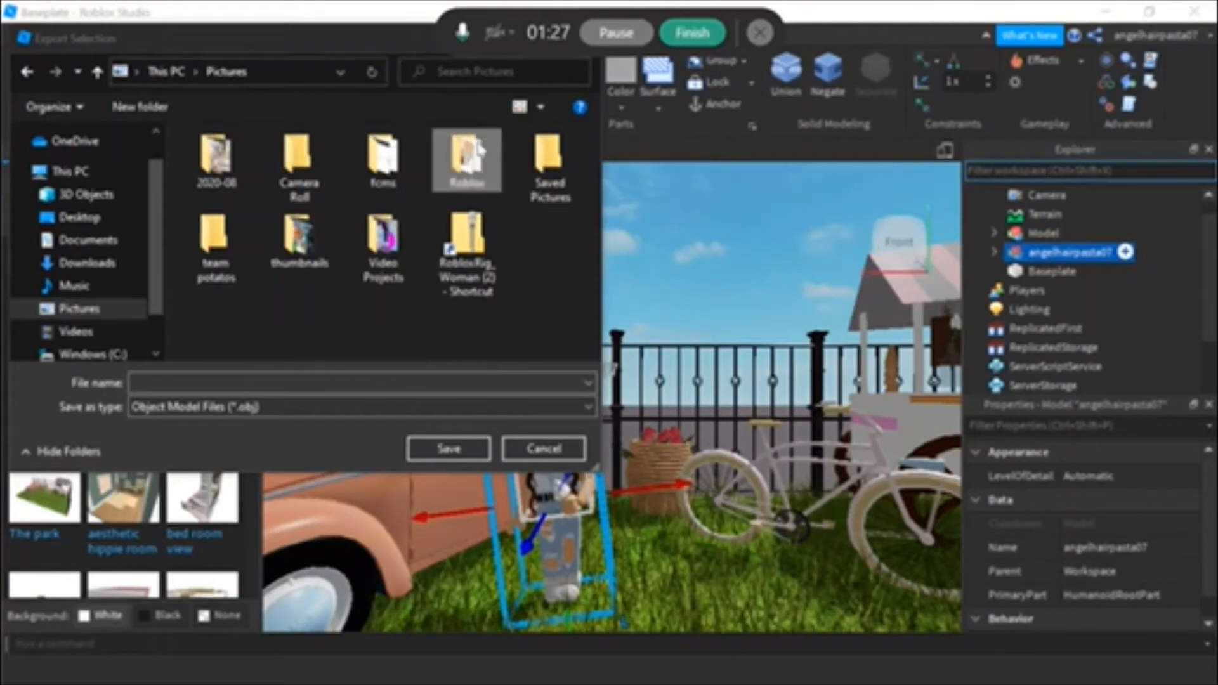
pyautogui.click(466, 162)
pyautogui.doubleClick(467, 162)
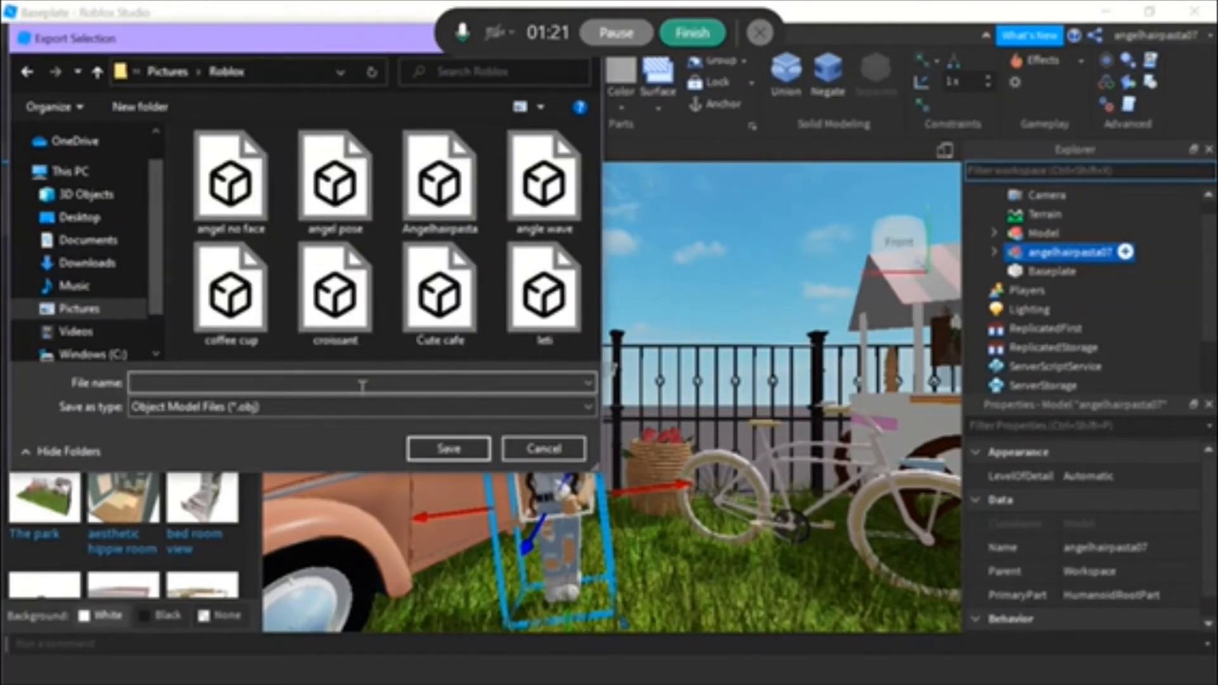
pyautogui.write('angel w')
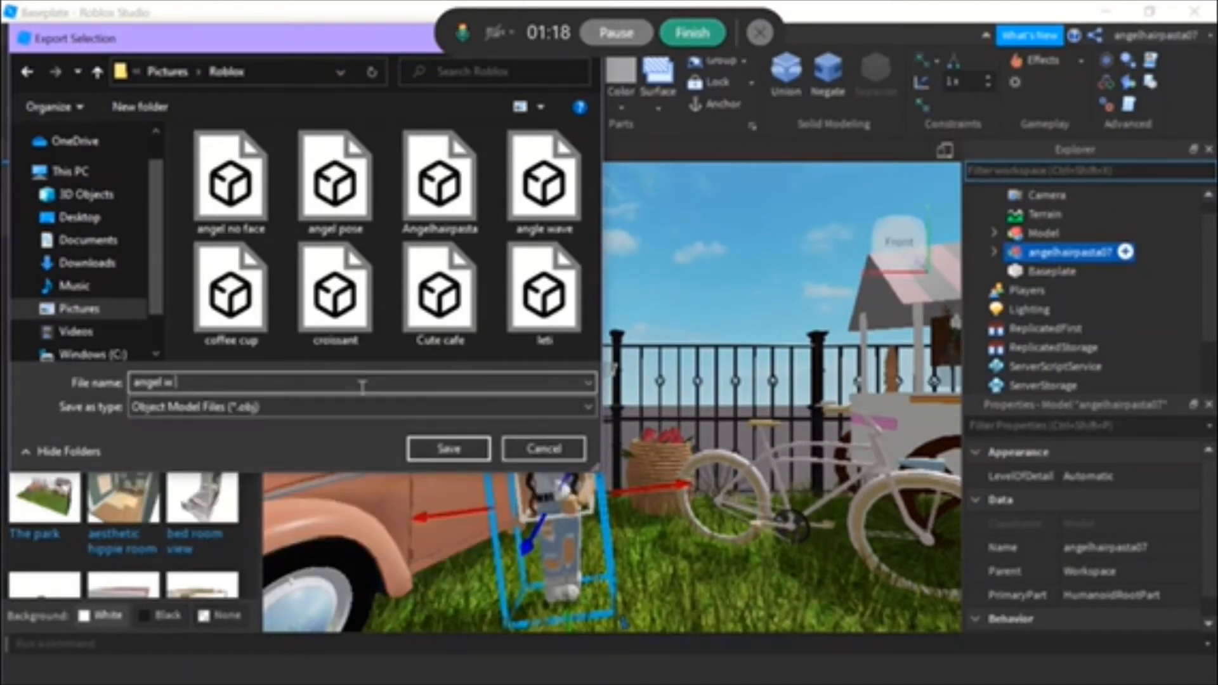
pyautogui.write(' icecream')
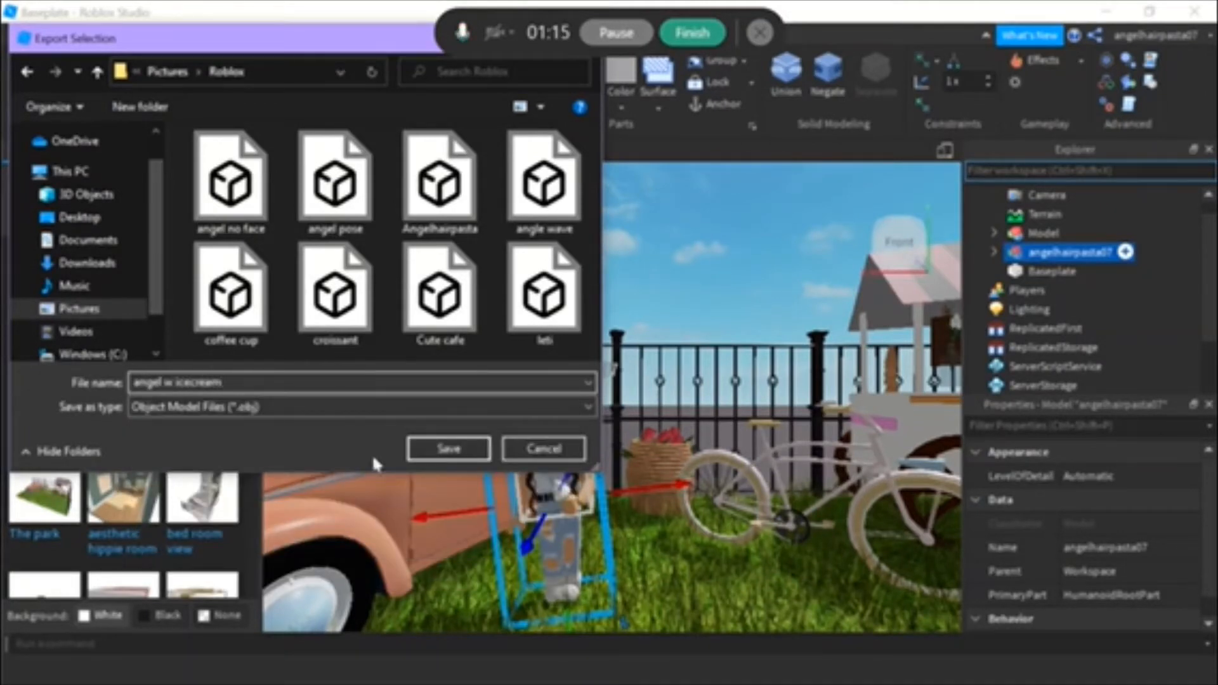
pyautogui.click(452, 449)
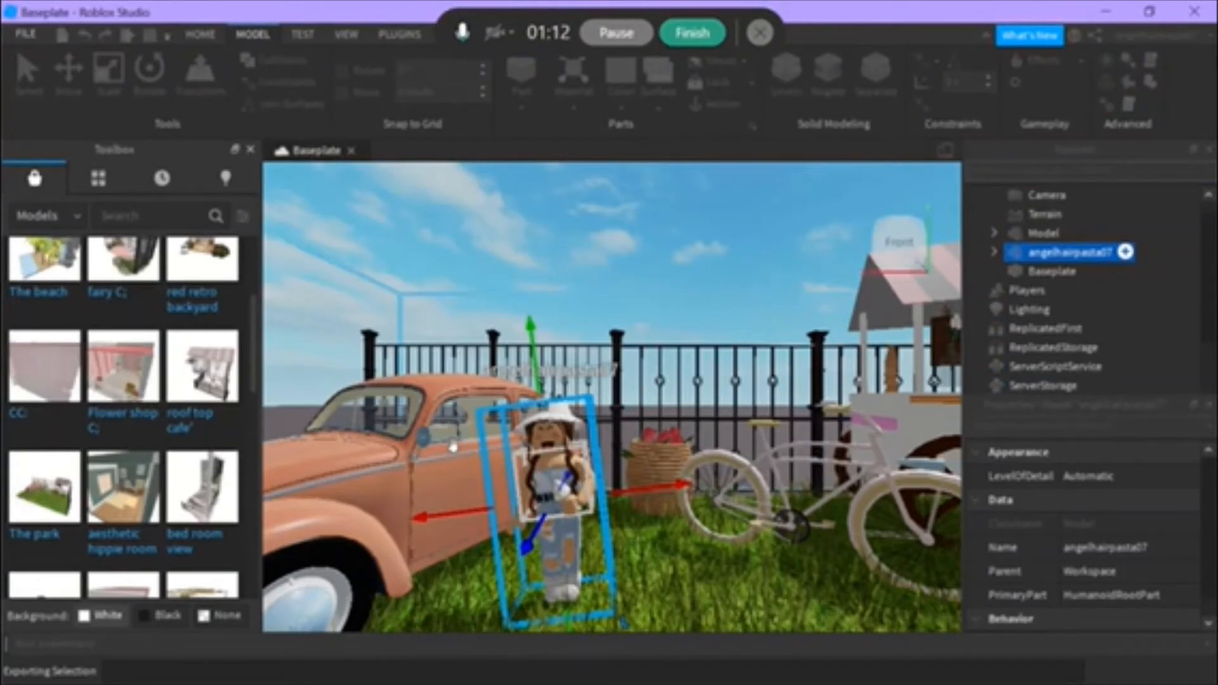
# Step: Export the park scene Model as an OBJ file named "ice cream garden" in the same Roblox folder
pyautogui.rightClick(1036, 234)
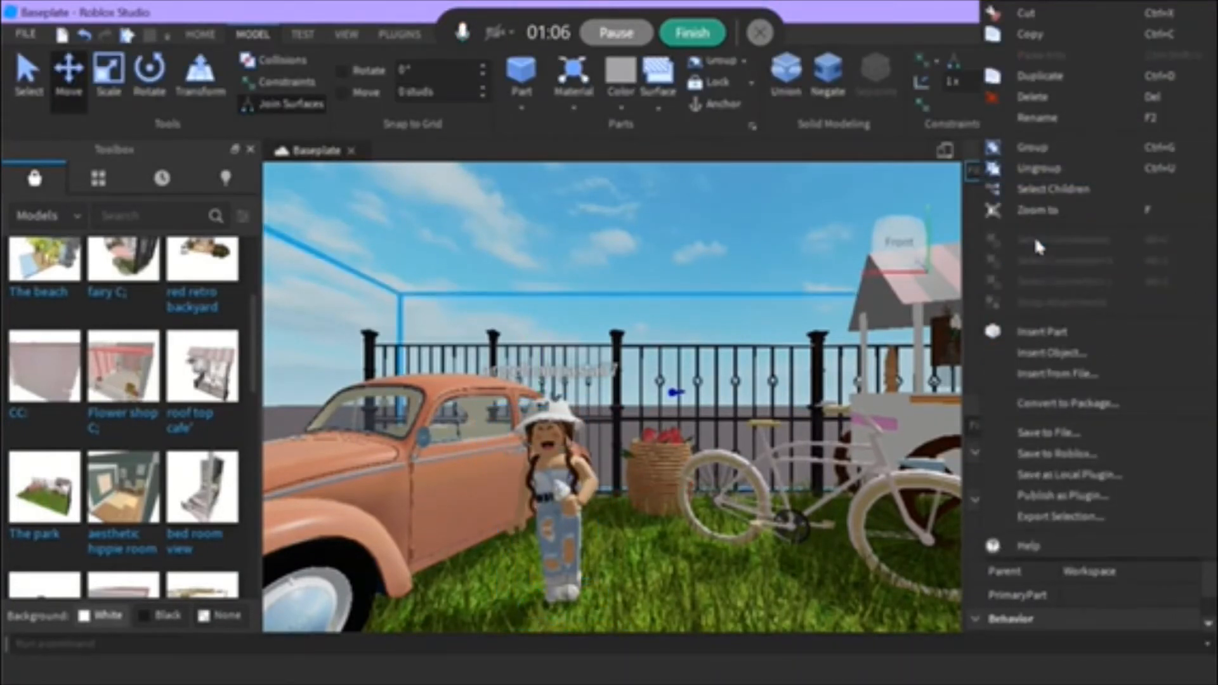
pyautogui.click(1063, 519)
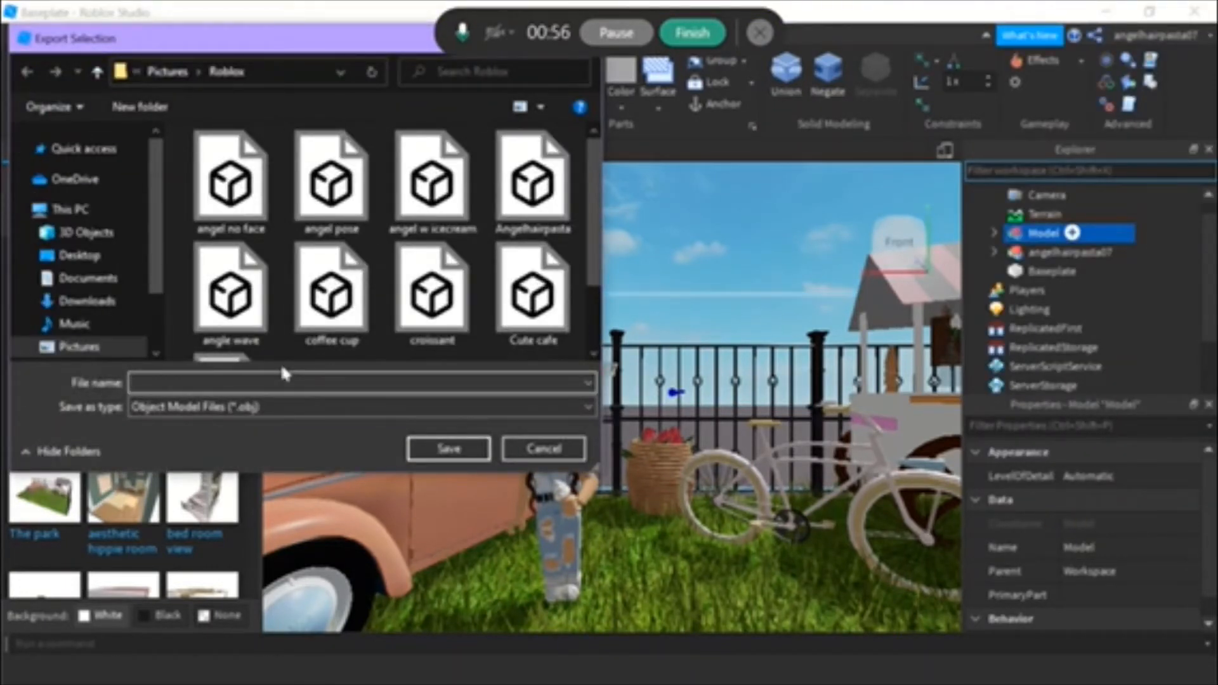
pyautogui.write('ice crea')
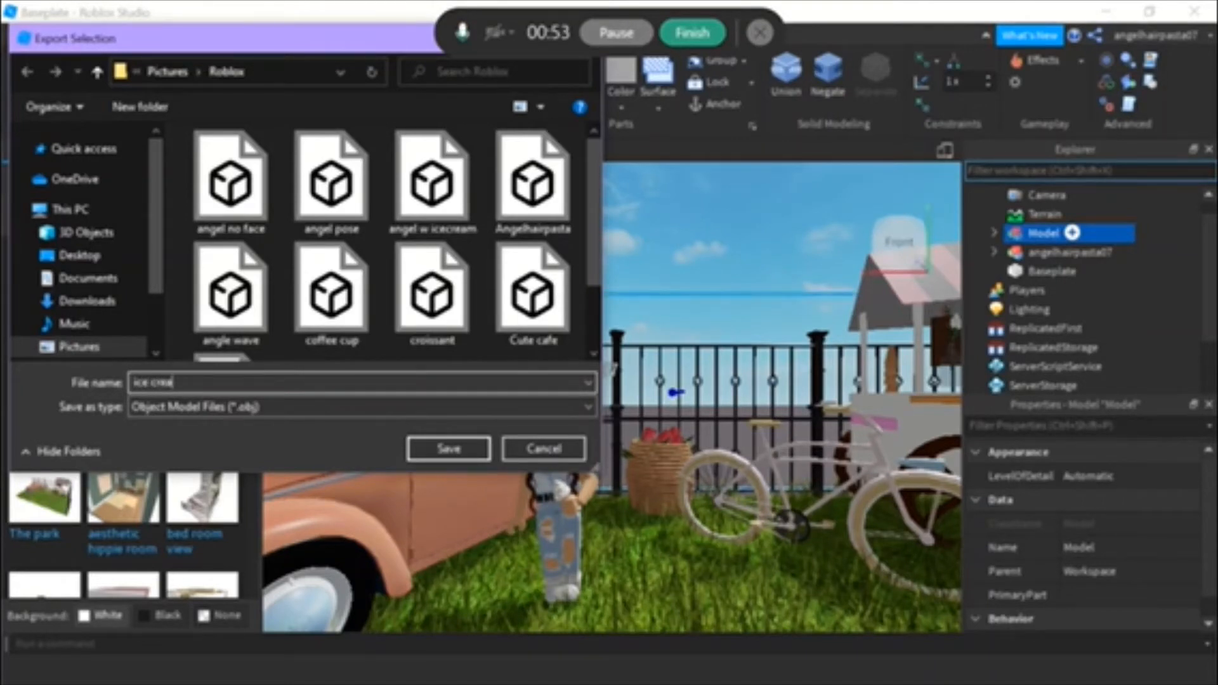
pyautogui.write('m galden')
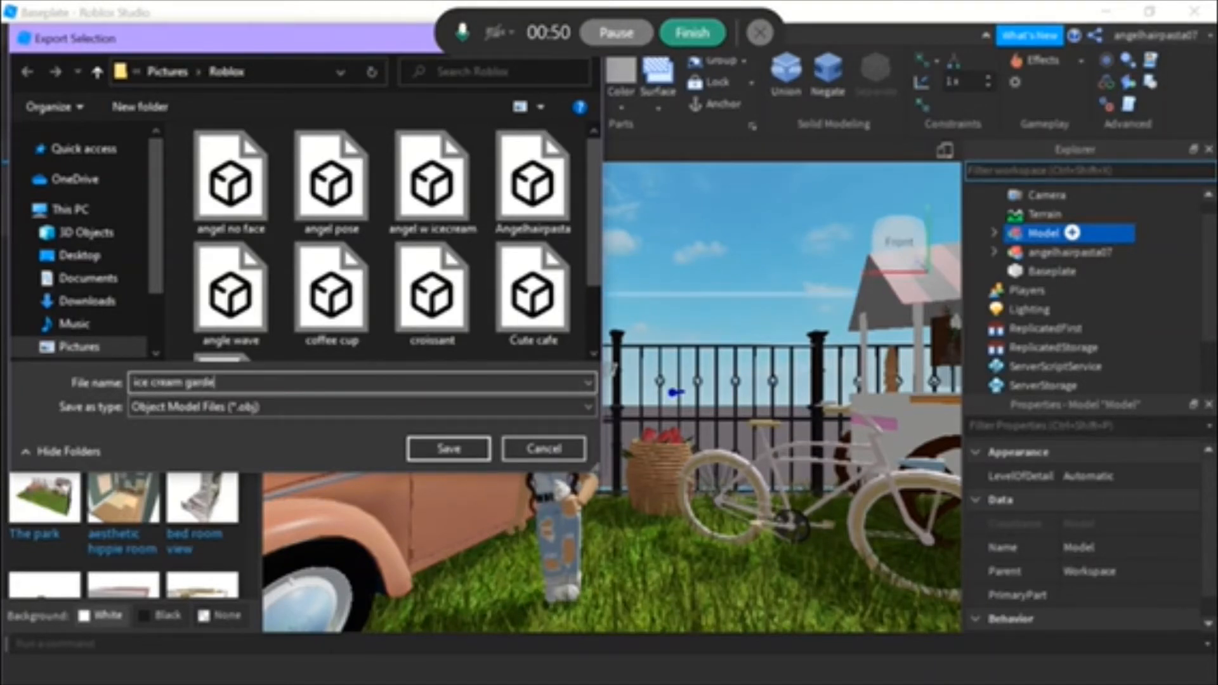
pyautogui.click(477, 449)
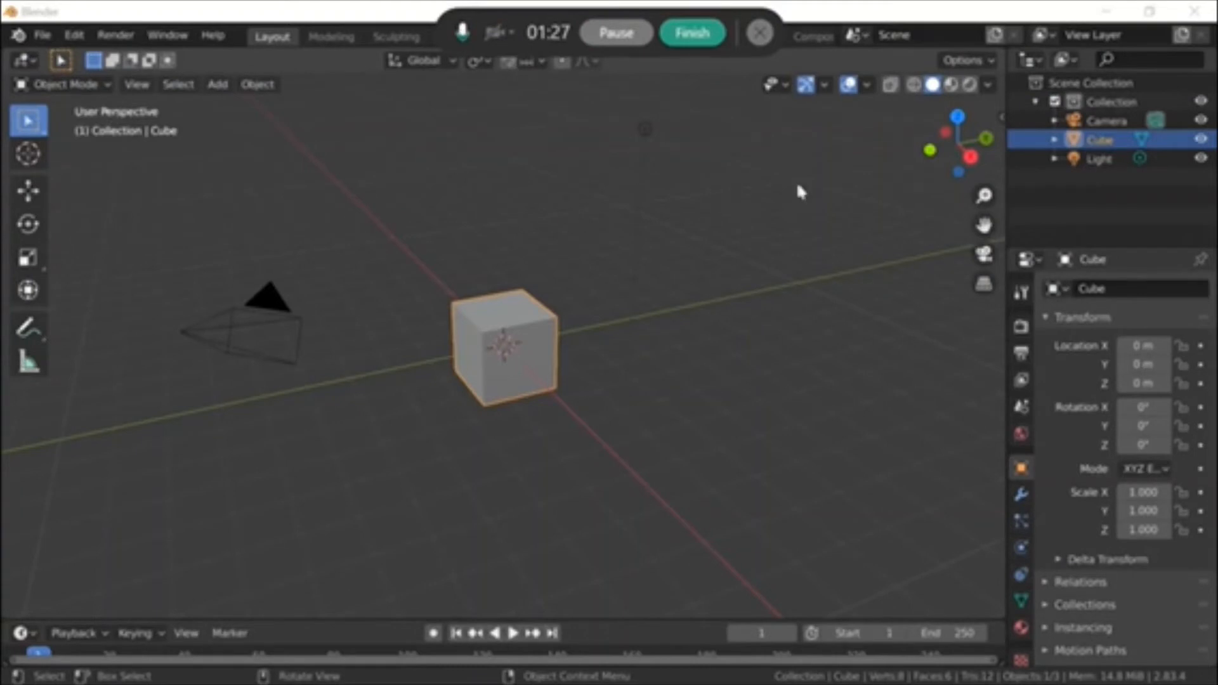
# Step: Switch to Blender and delete the default cube from the new scene
pyautogui.click(501, 346)
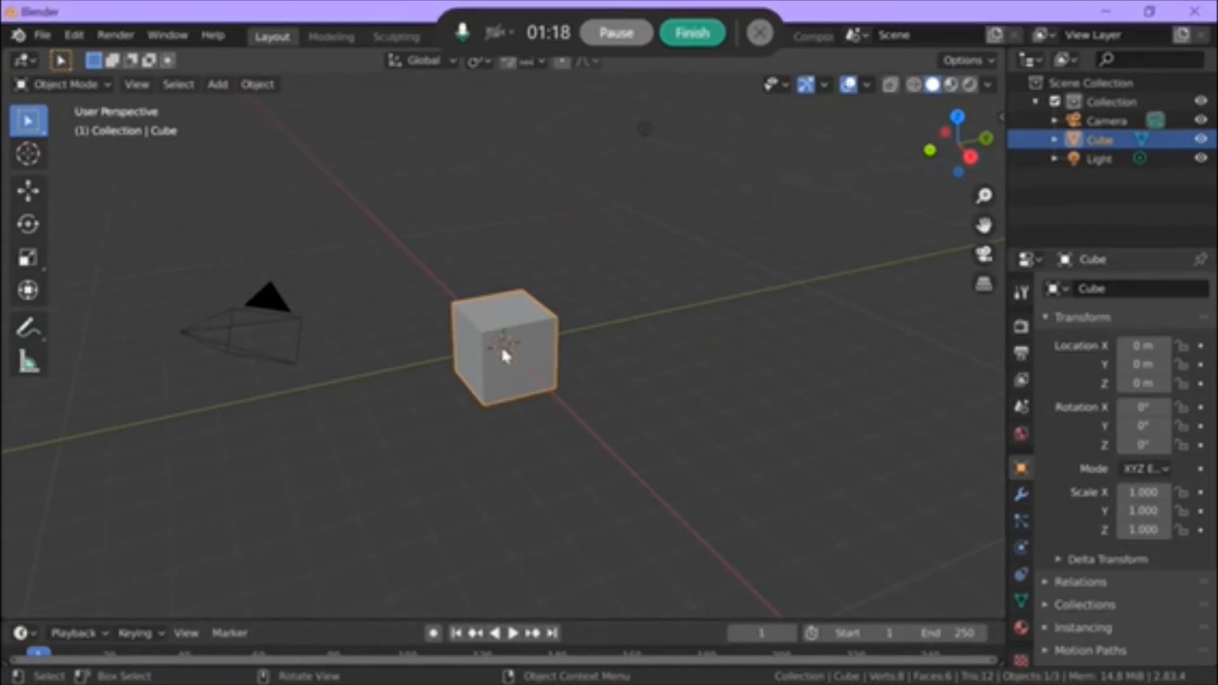
pyautogui.hotkey('alt', 'a')
pyautogui.click(506, 347)
pyautogui.press('x')
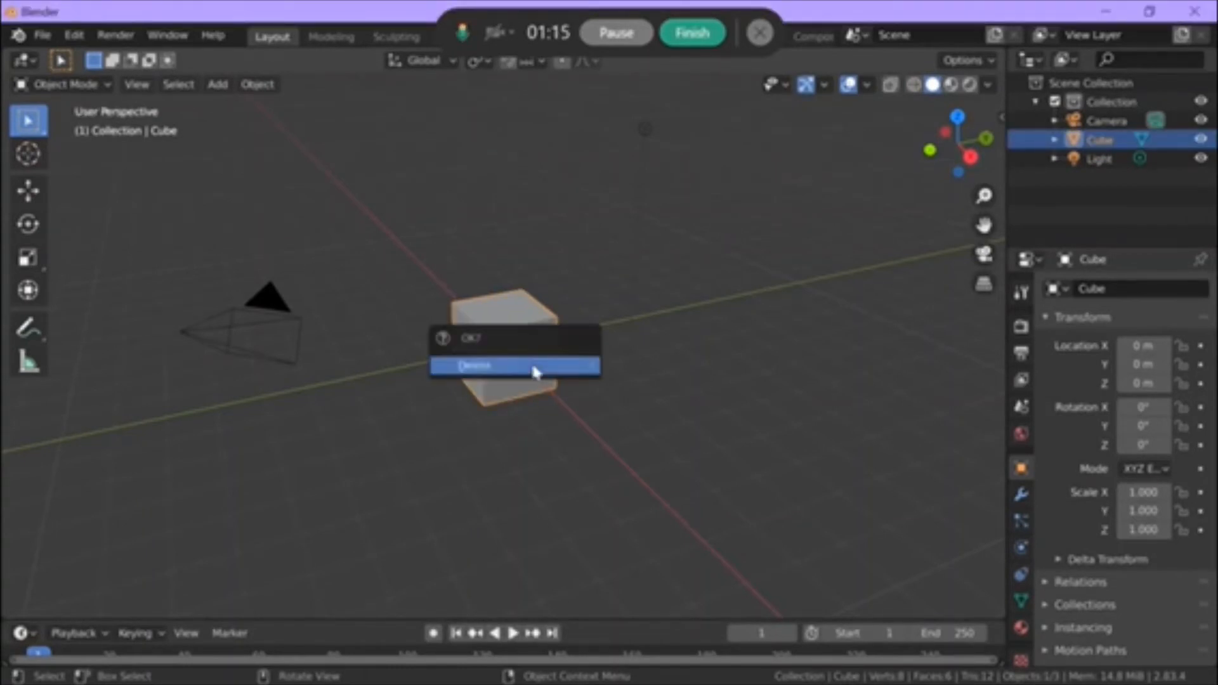
pyautogui.click(501, 365)
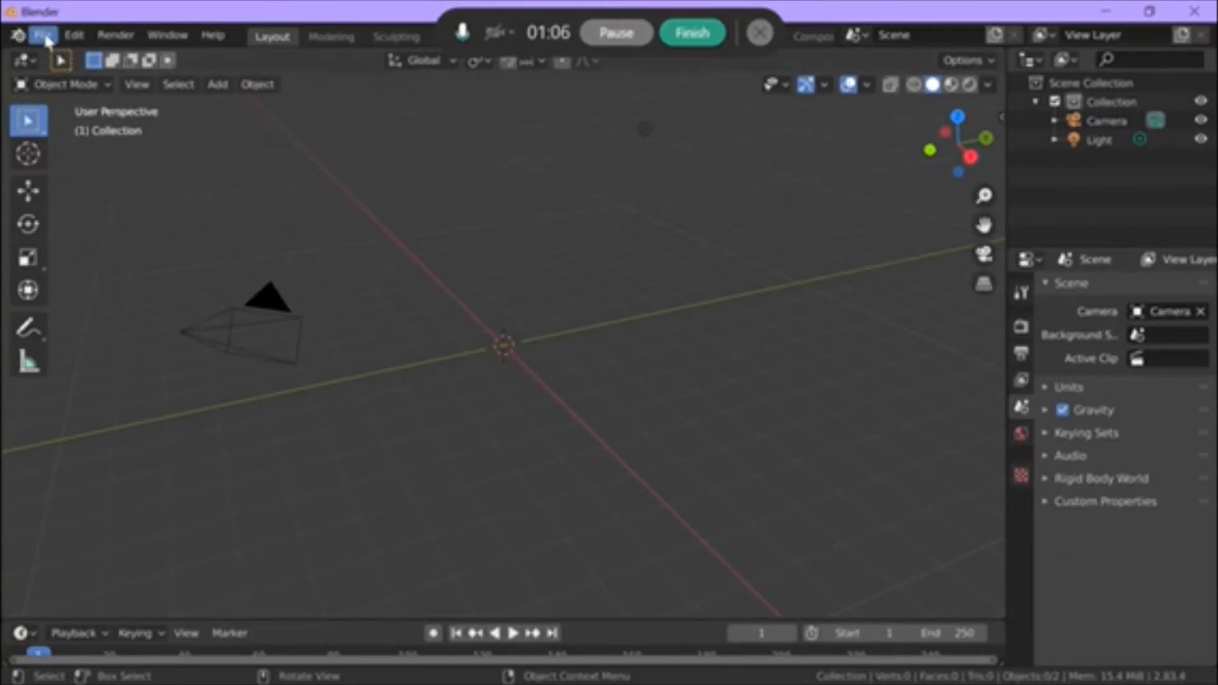
# Step: Import "ice cream garden.obj" as a Wavefront OBJ from the Roblox folder under Pictures
pyautogui.click(45, 37)
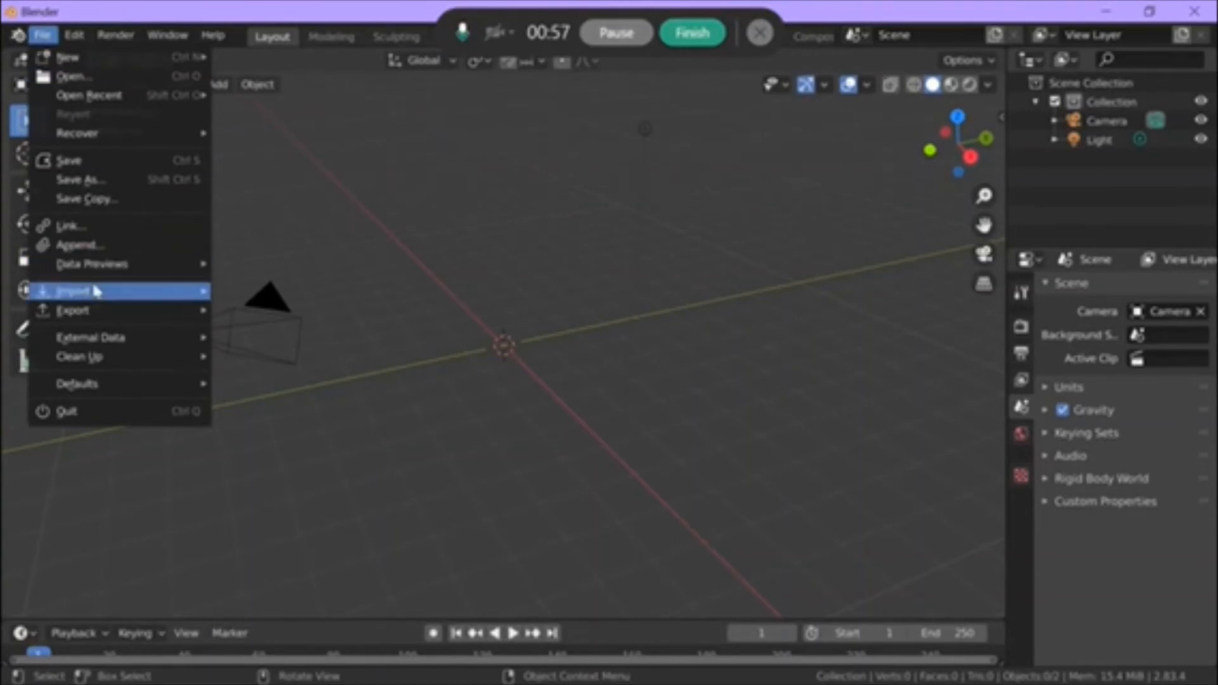
pyautogui.moveTo(95, 292)
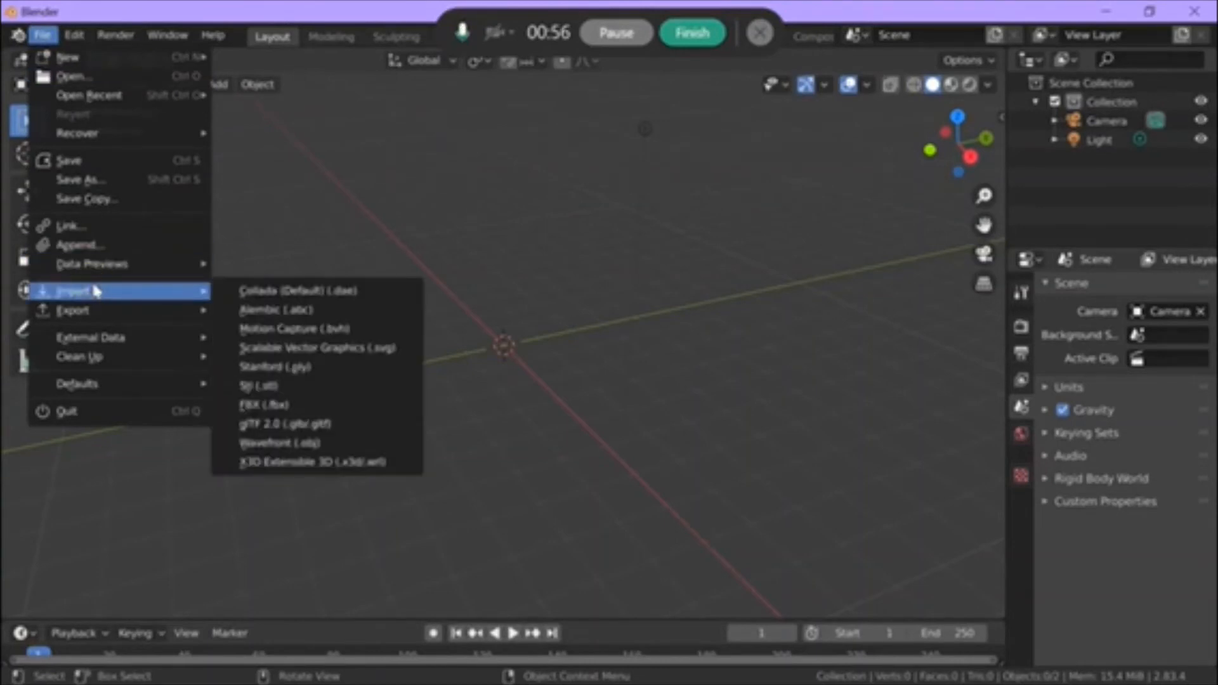
pyautogui.click(258, 443)
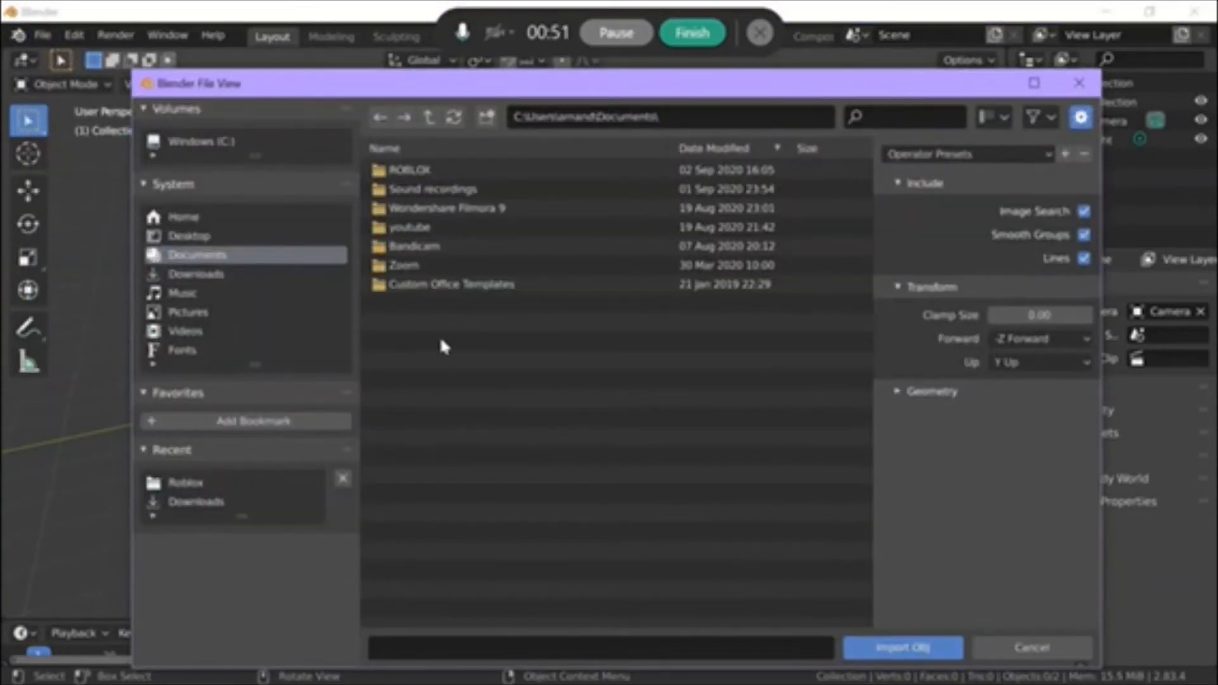
pyautogui.click(197, 316)
pyautogui.click(450, 170)
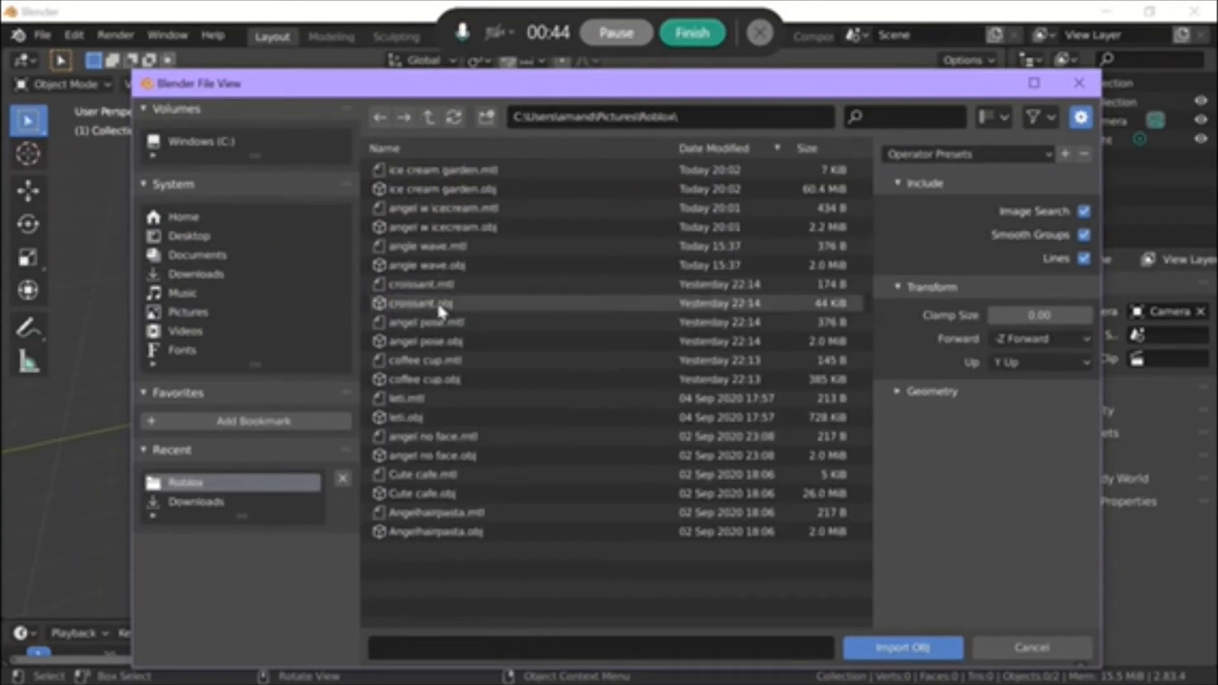
pyautogui.click(430, 193)
pyautogui.click(922, 652)
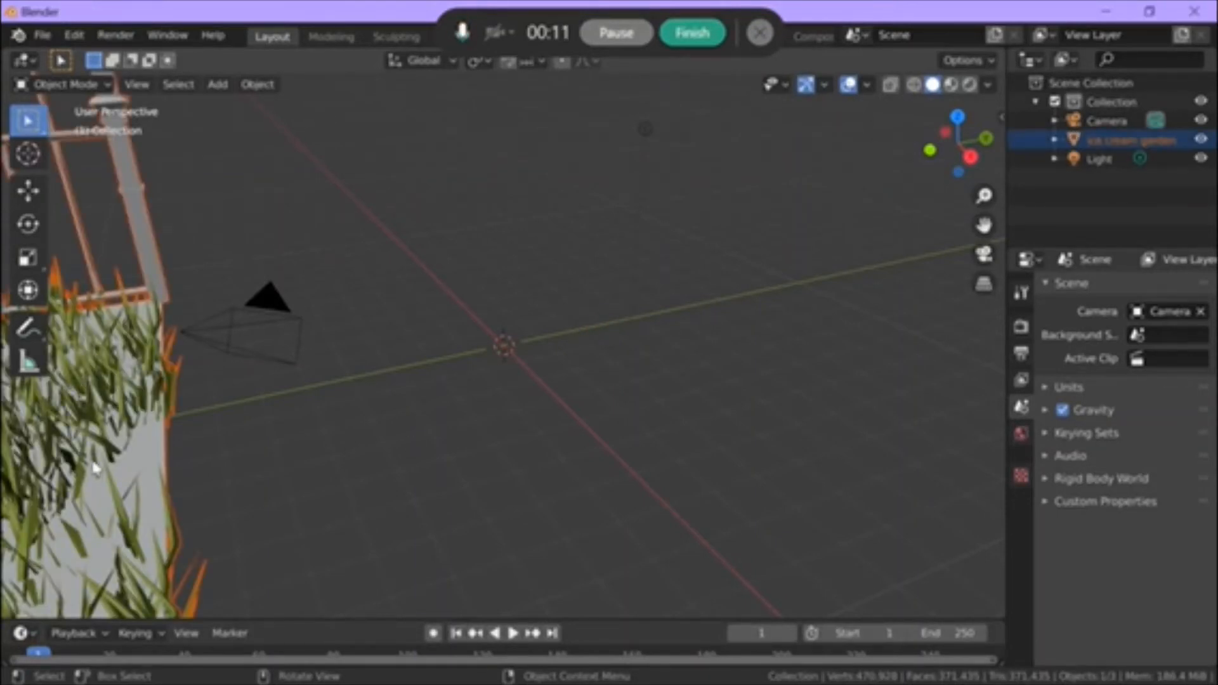
# Step: Move the imported ice cream garden model a short distance away from the world origin
pyautogui.press('Left')
pyautogui.moveTo(984, 225); pyautogui.dragTo(603, 219)
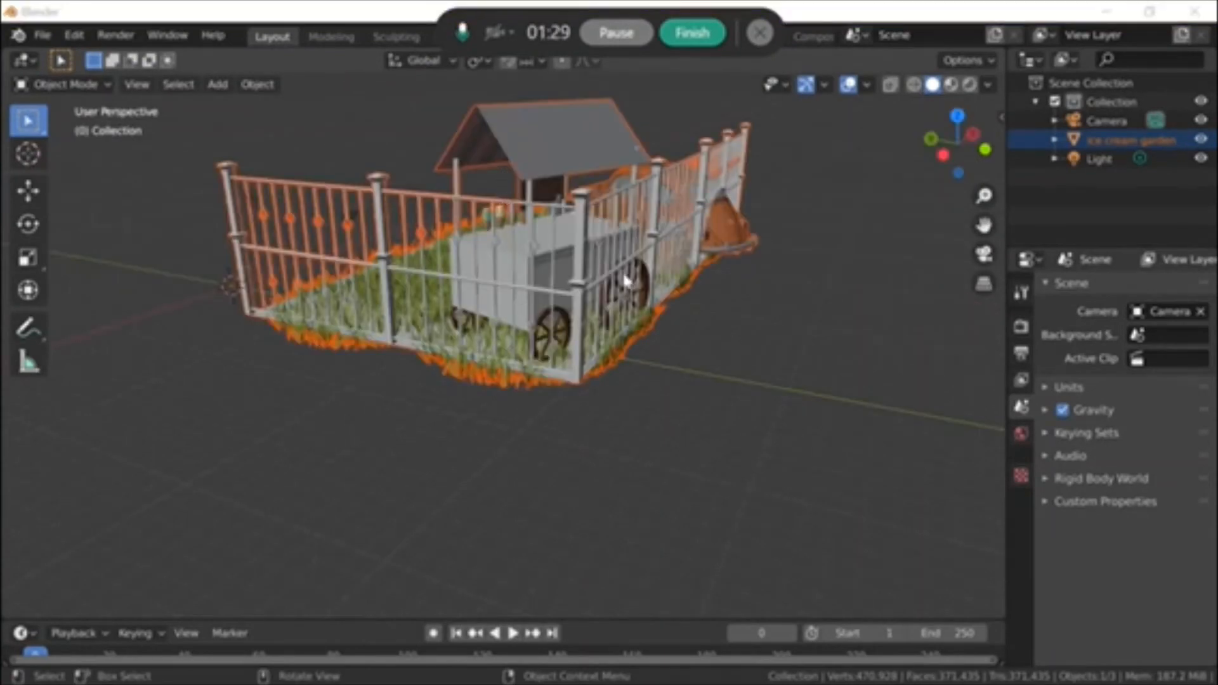
pyautogui.moveTo(960, 173); pyautogui.dragTo(934, 127)
pyautogui.moveTo(984, 196); pyautogui.dragTo(190, 191)
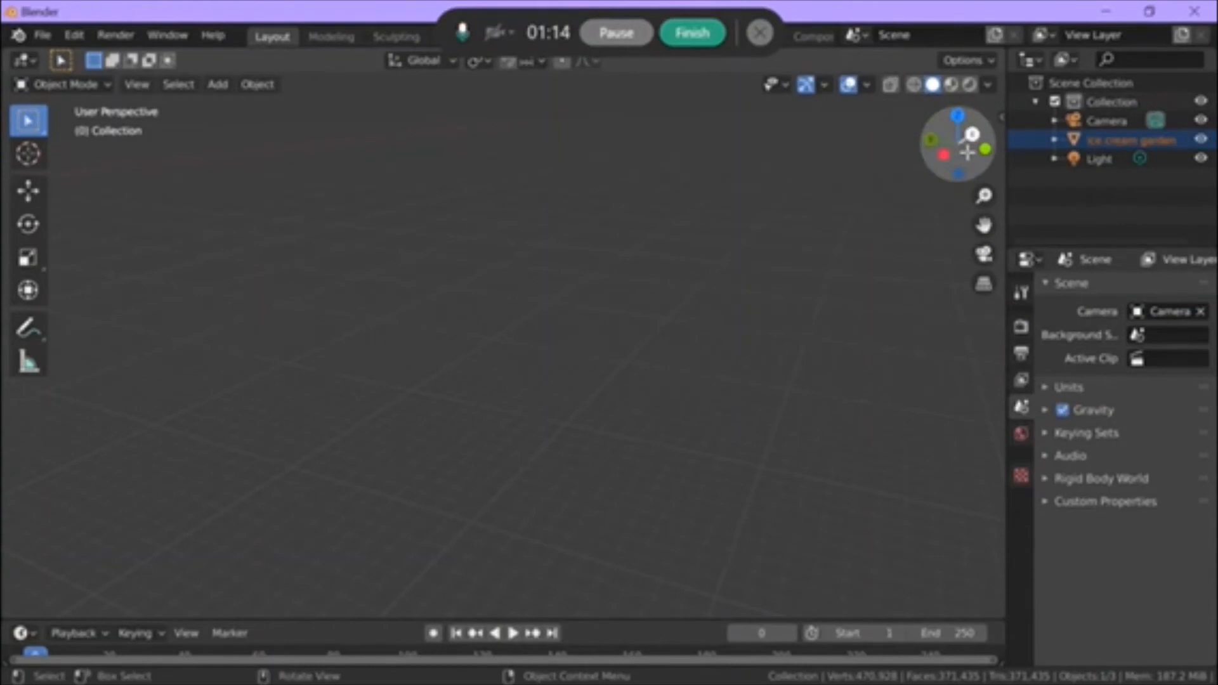
pyautogui.moveTo(965, 153); pyautogui.dragTo(1155, 164)
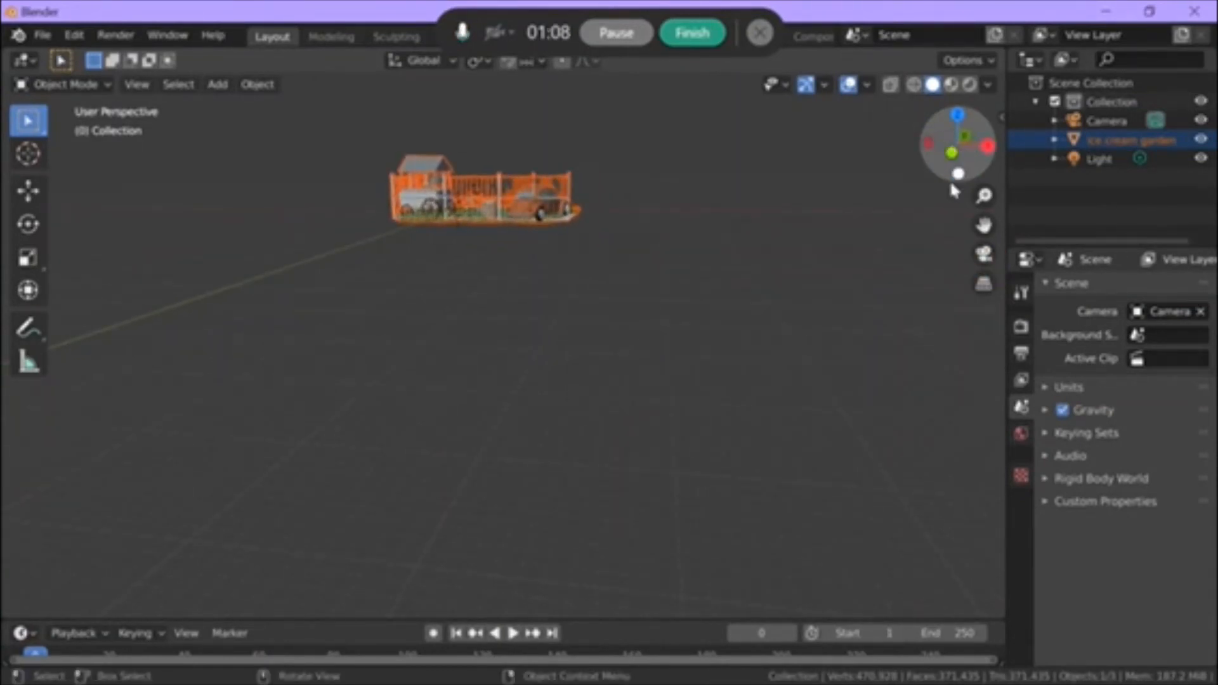
pyautogui.moveTo(984, 195); pyautogui.dragTo(983, 192)
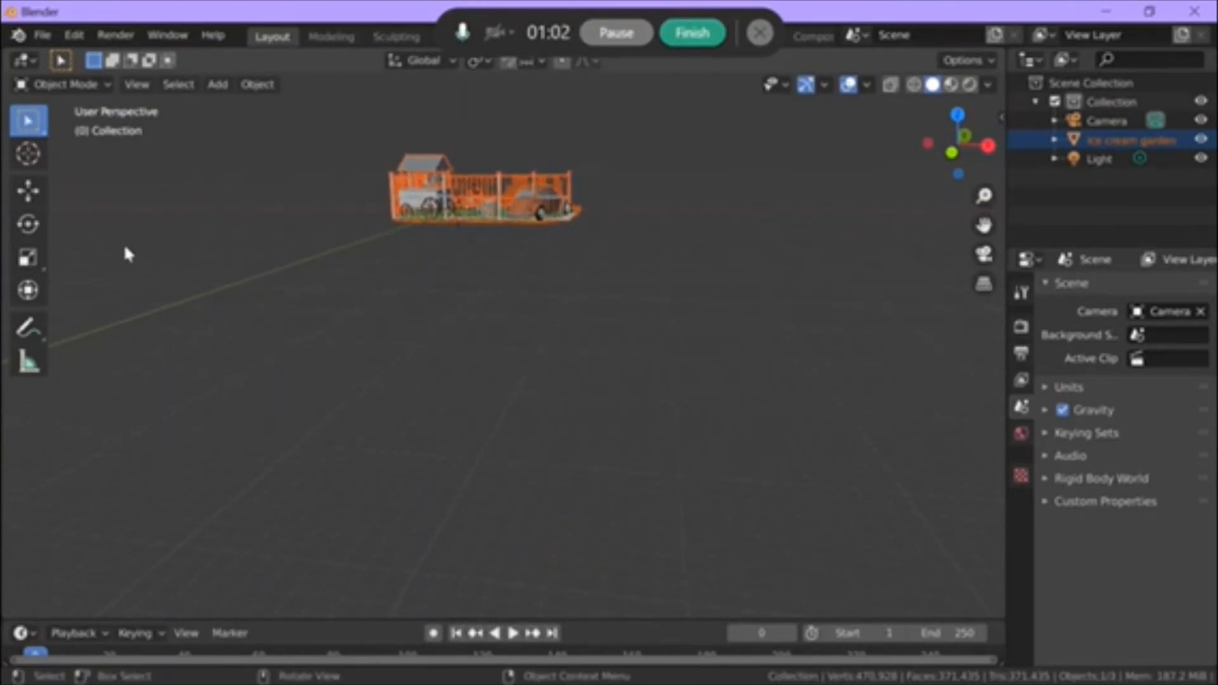
pyautogui.click(27, 190)
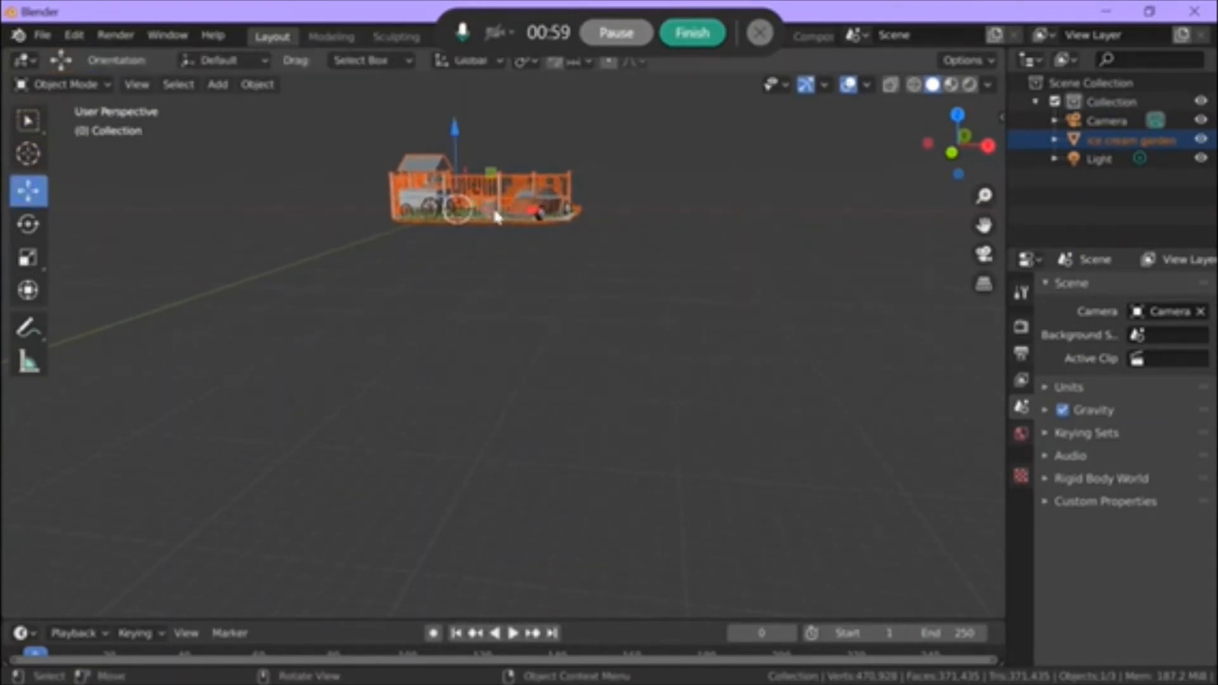
pyautogui.moveTo(476, 210); pyautogui.dragTo(548, 253)
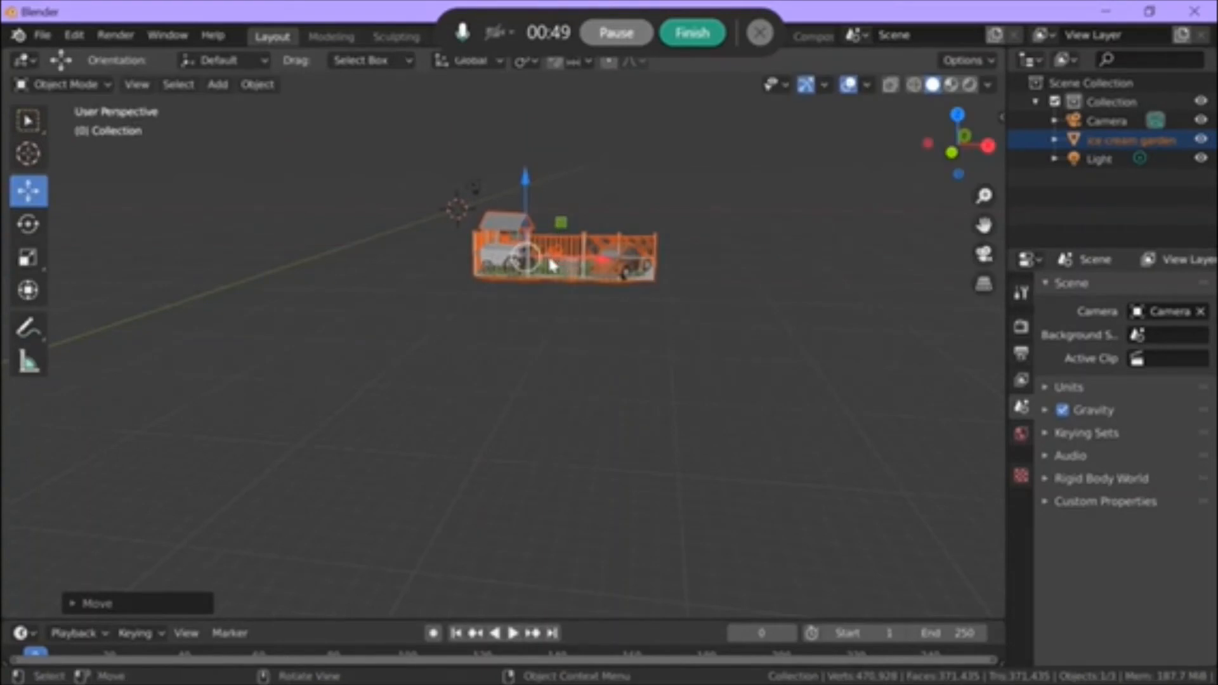
# Step: Look at the scene through the active camera and make the ice cream garden the active object
pyautogui.moveTo(959, 147)
pyautogui.mouseDown()
pyautogui.moveTo(971, 140)
pyautogui.moveTo(946, 143)
pyautogui.mouseUp()
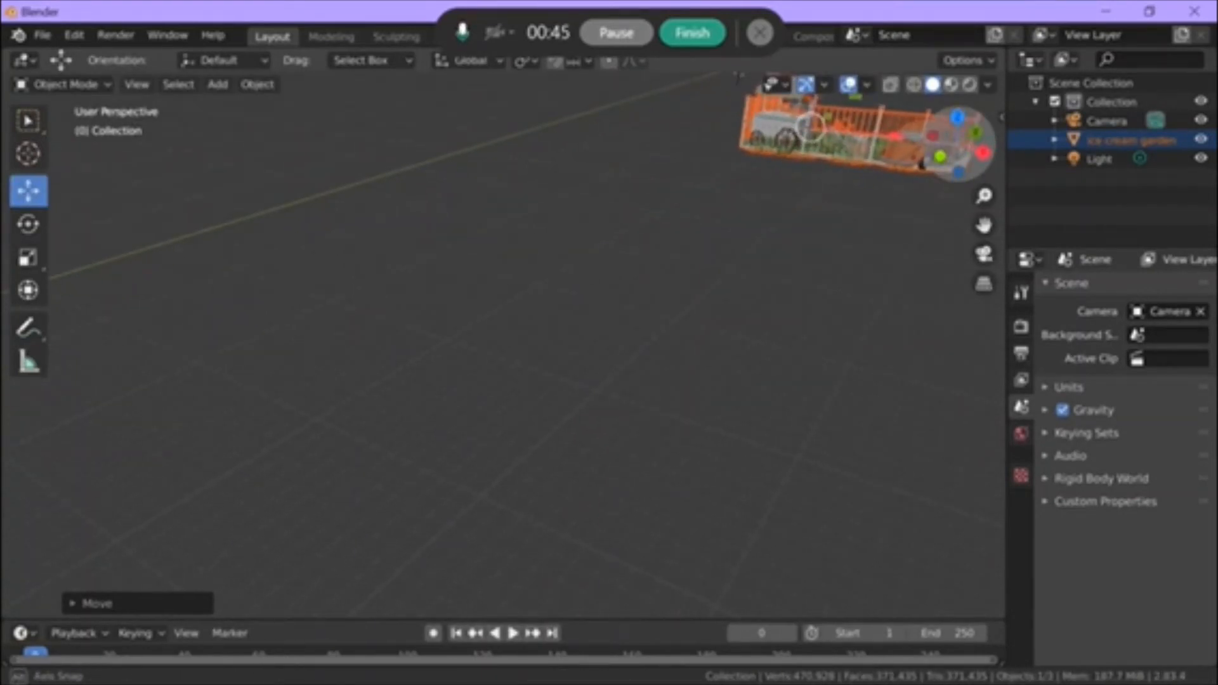
pyautogui.click(625, 35)
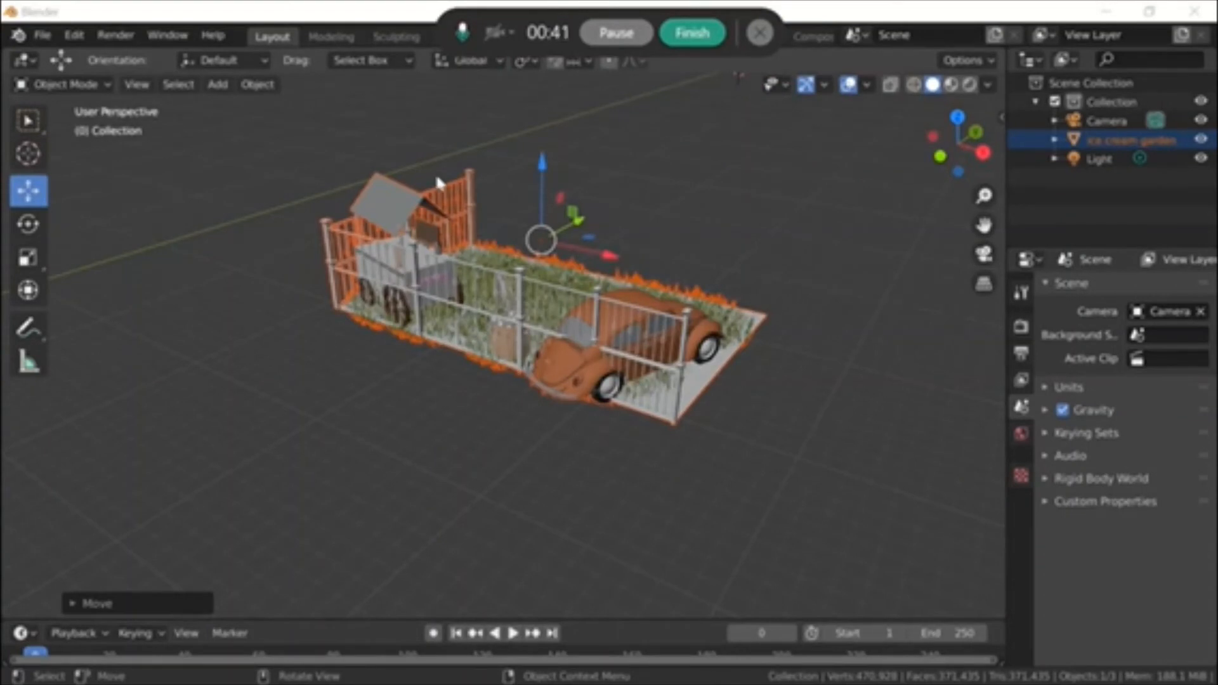
pyautogui.click(144, 84)
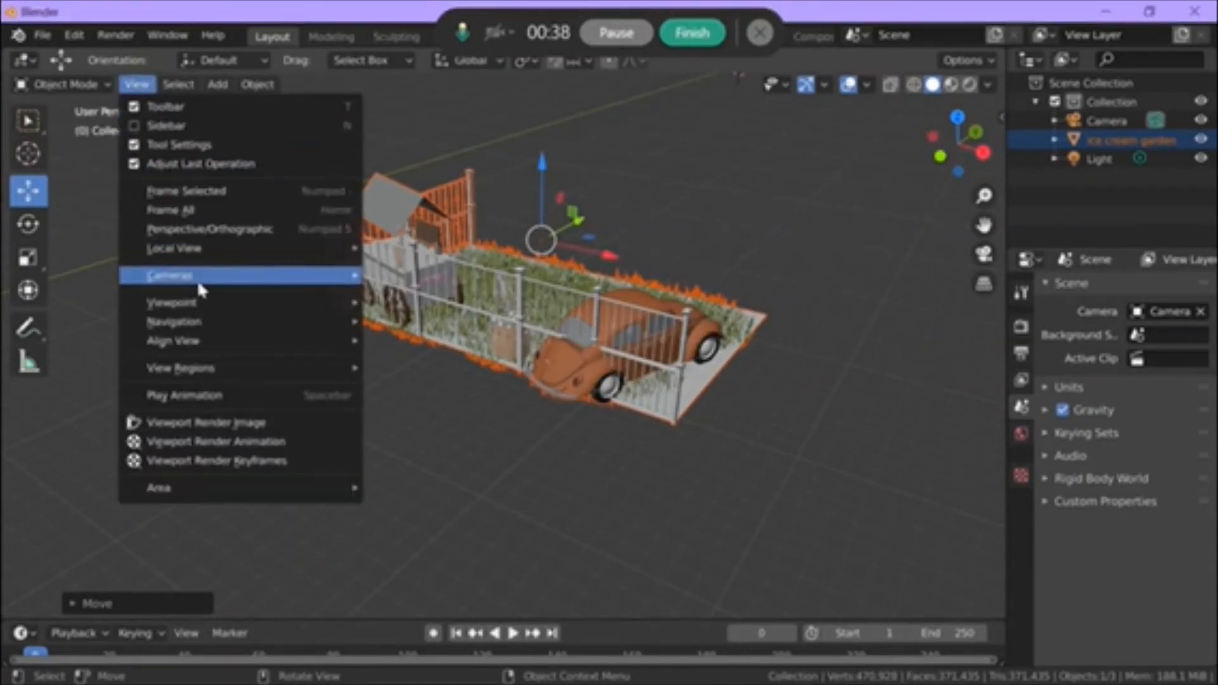
pyautogui.click(228, 280)
pyautogui.click(427, 294)
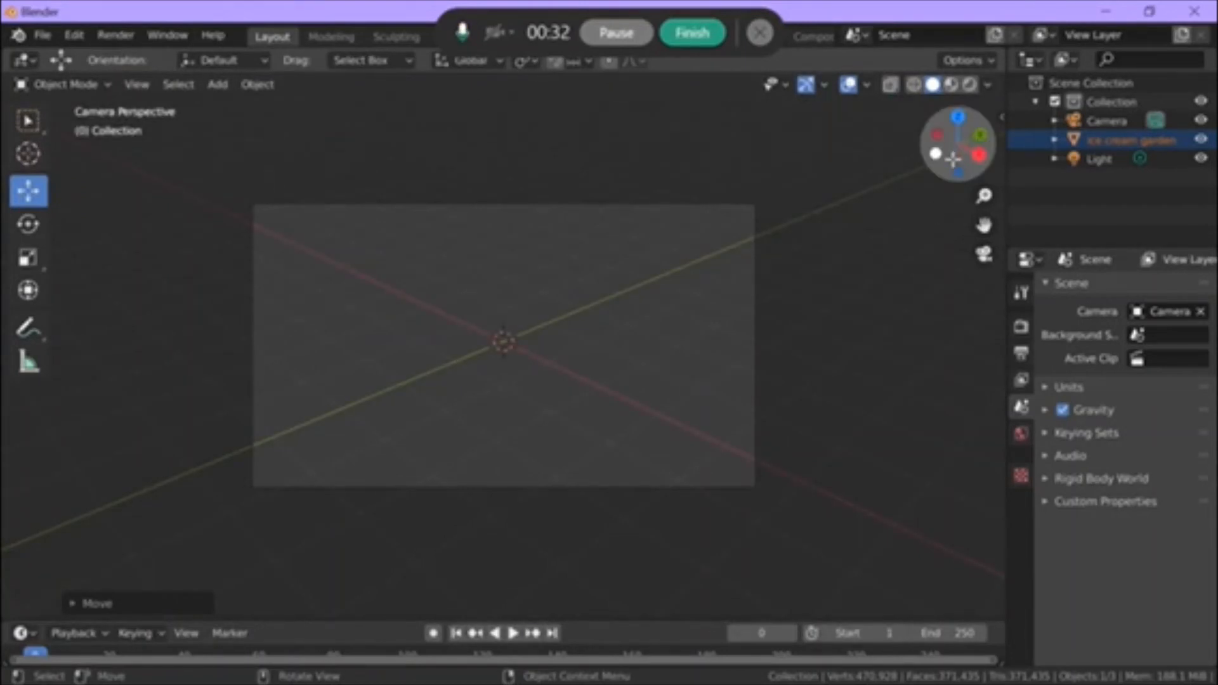
pyautogui.click(479, 398)
pyautogui.moveTo(986, 214)
pyautogui.mouseDown()
pyautogui.moveTo(124, 411)
pyautogui.moveTo(45, 269)
pyautogui.moveTo(503, 264)
pyautogui.moveTo(892, 408)
pyautogui.moveTo(1217, 378)
pyautogui.moveTo(1217, 620)
pyautogui.moveTo(1217, 0)
pyautogui.moveTo(936, 329)
pyautogui.moveTo(986, 222)
pyautogui.mouseUp()
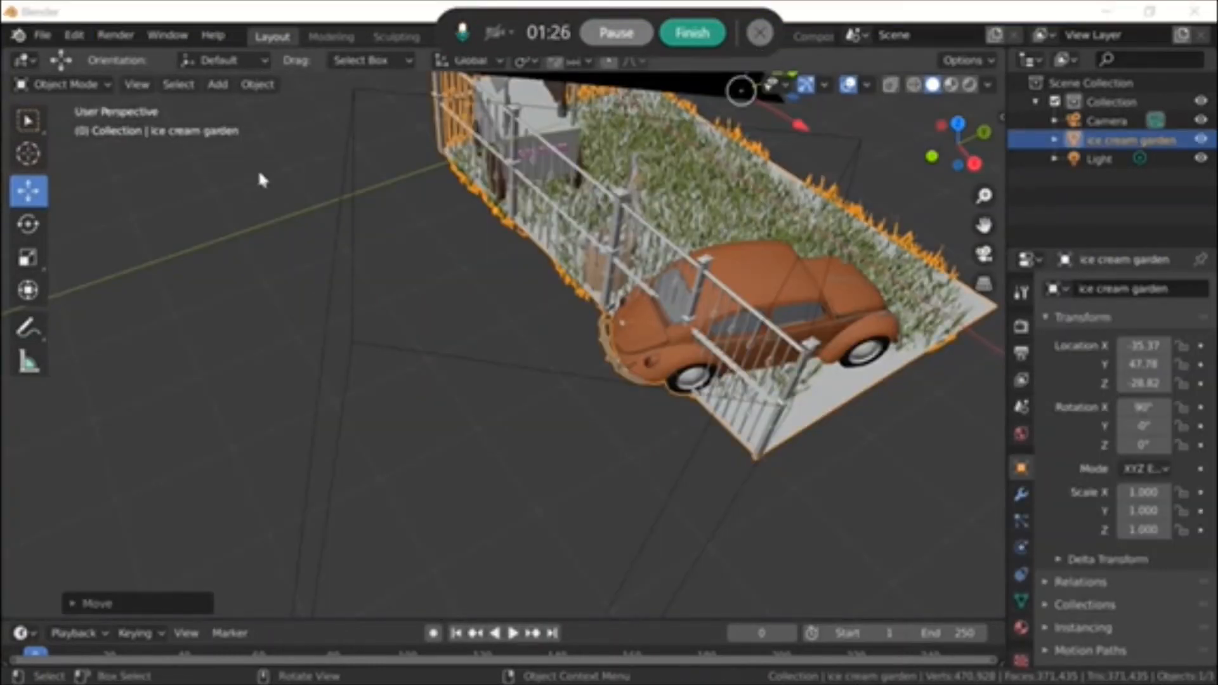
# Step: Return to the active camera view and move the garden to about X -41.5, Y 53.8
pyautogui.click(136, 86)
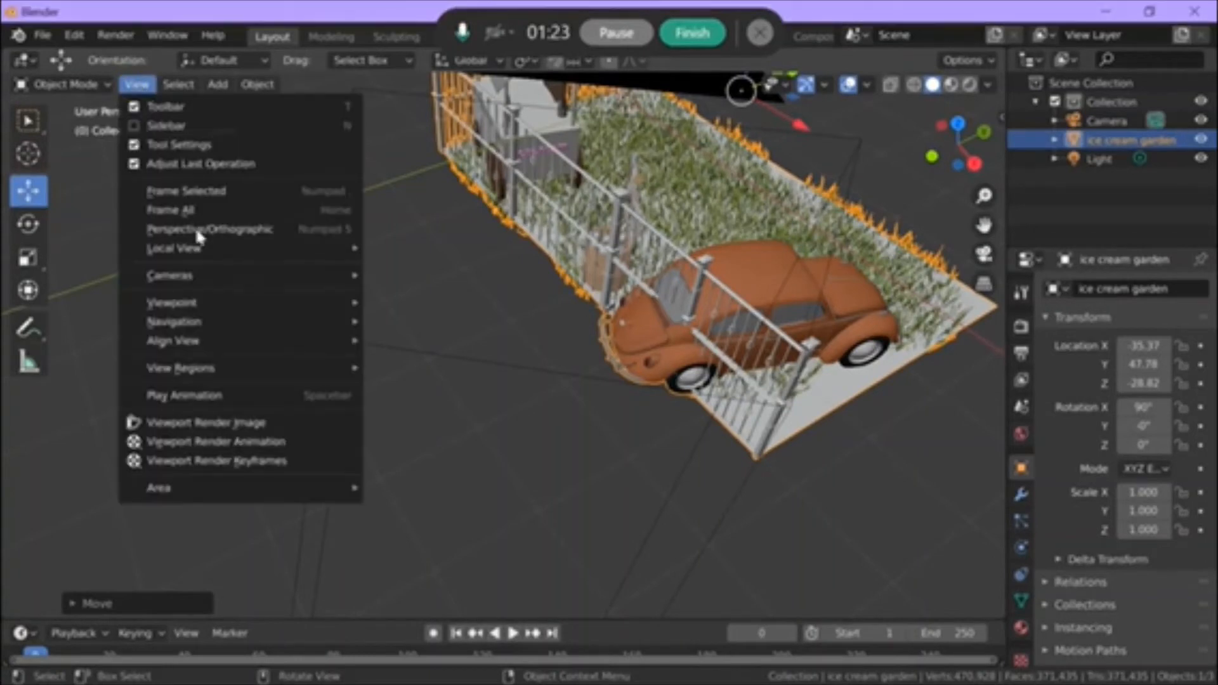
pyautogui.moveTo(194, 276)
pyautogui.click(414, 295)
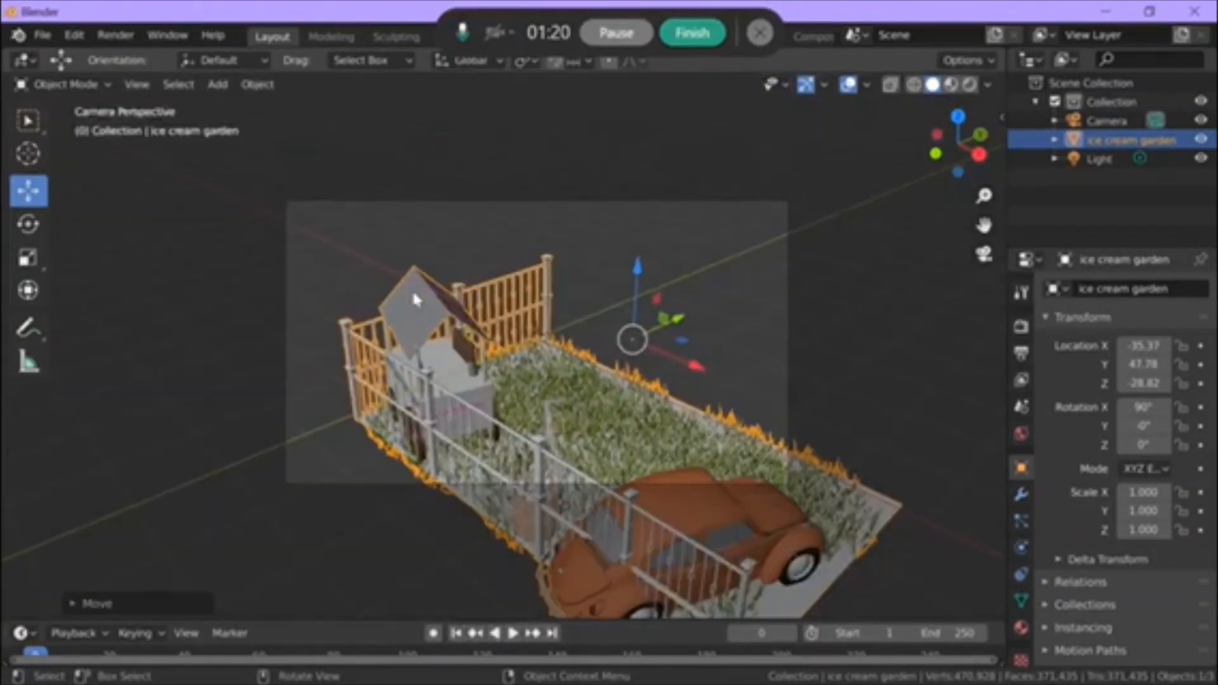
pyautogui.moveTo(675, 355); pyautogui.dragTo(678, 297)
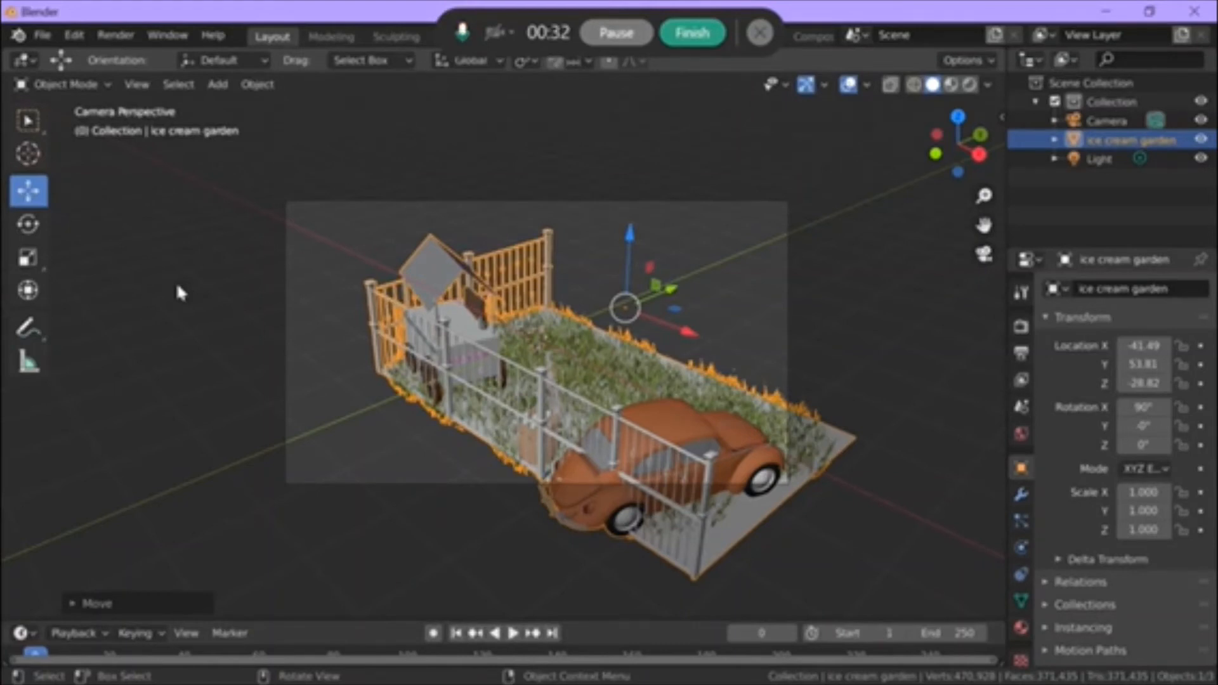
# Step: Rotate the ice cream garden to about -126° around Z and shift it forward and down within the camera frame
pyautogui.click(28, 224)
pyautogui.moveTo(661, 335); pyautogui.dragTo(552, 329)
pyautogui.click(28, 190)
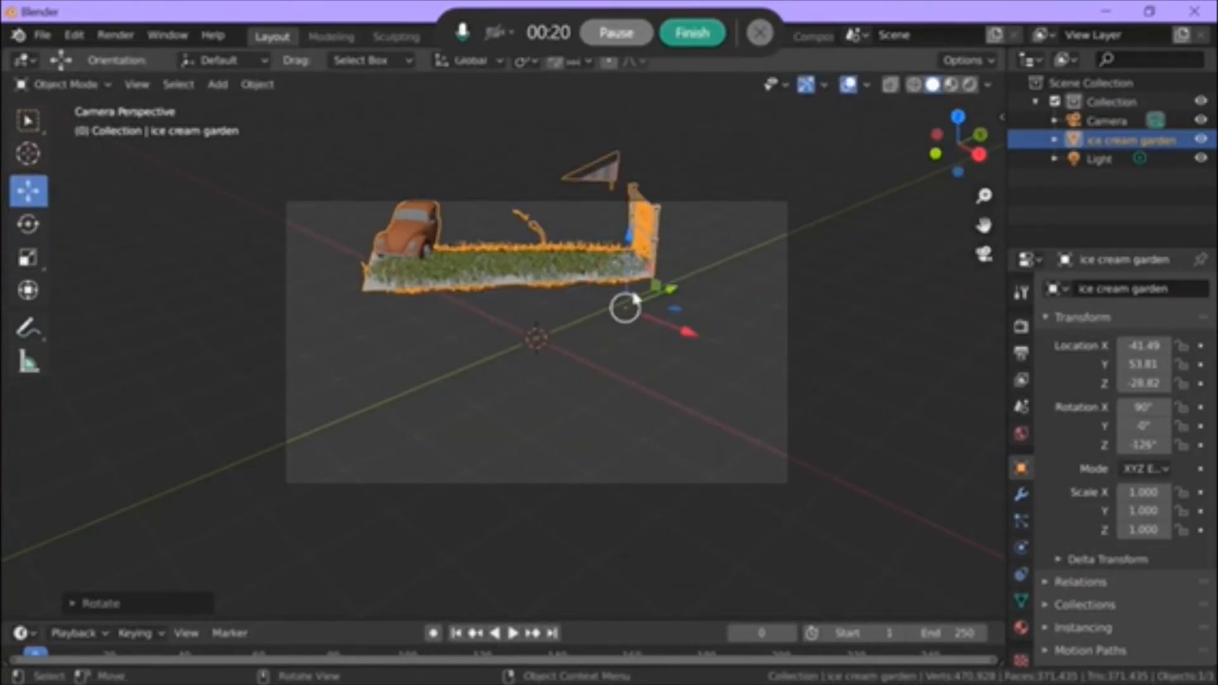
pyautogui.moveTo(672, 293); pyautogui.dragTo(730, 454)
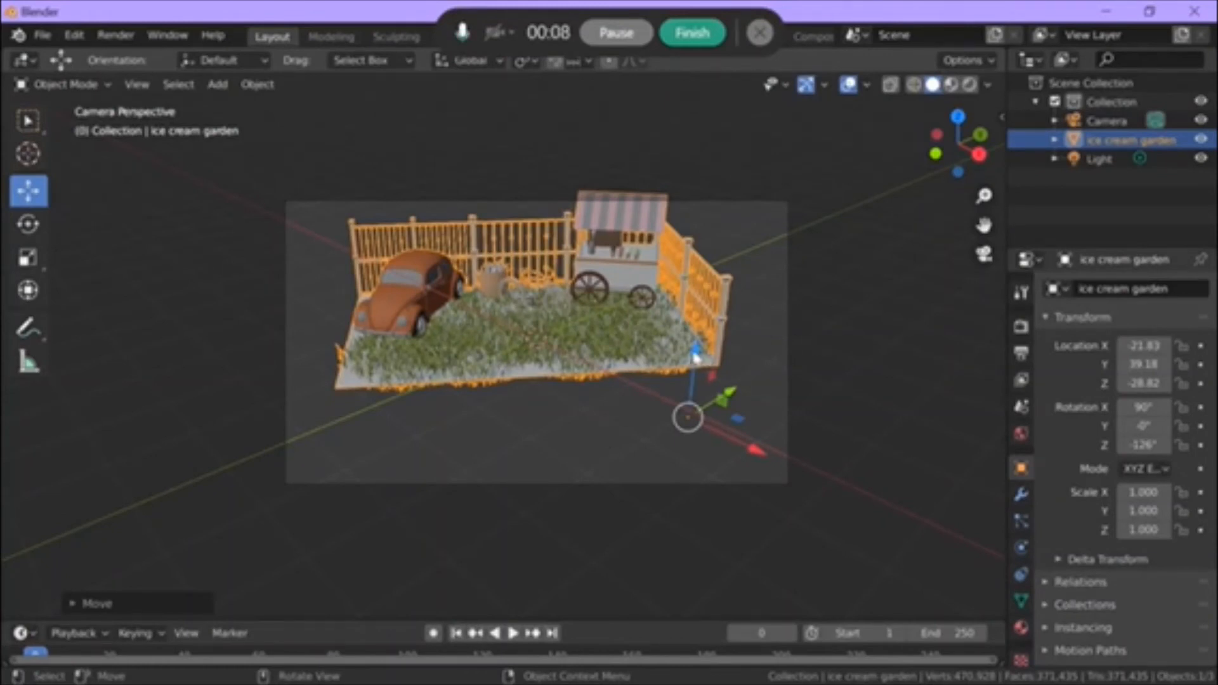
pyautogui.moveTo(696, 351); pyautogui.dragTo(708, 423)
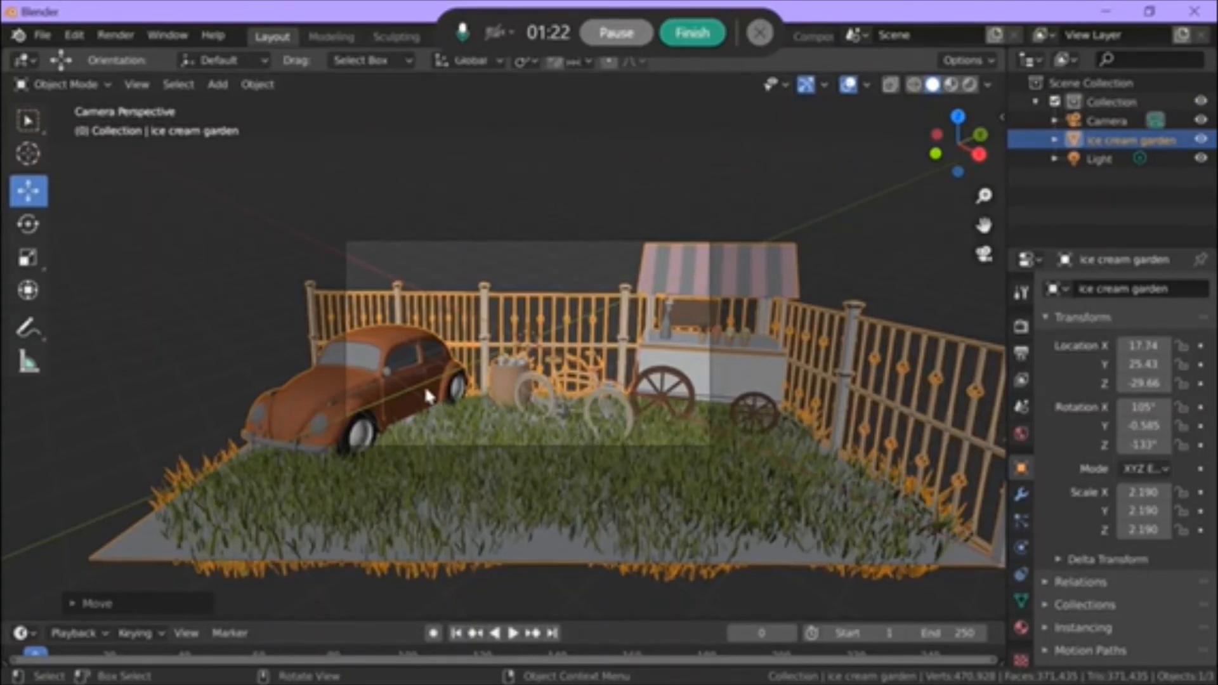
# Step: Show the garden's material properties and set the viewport shading to Material Preview
pyautogui.click(1022, 627)
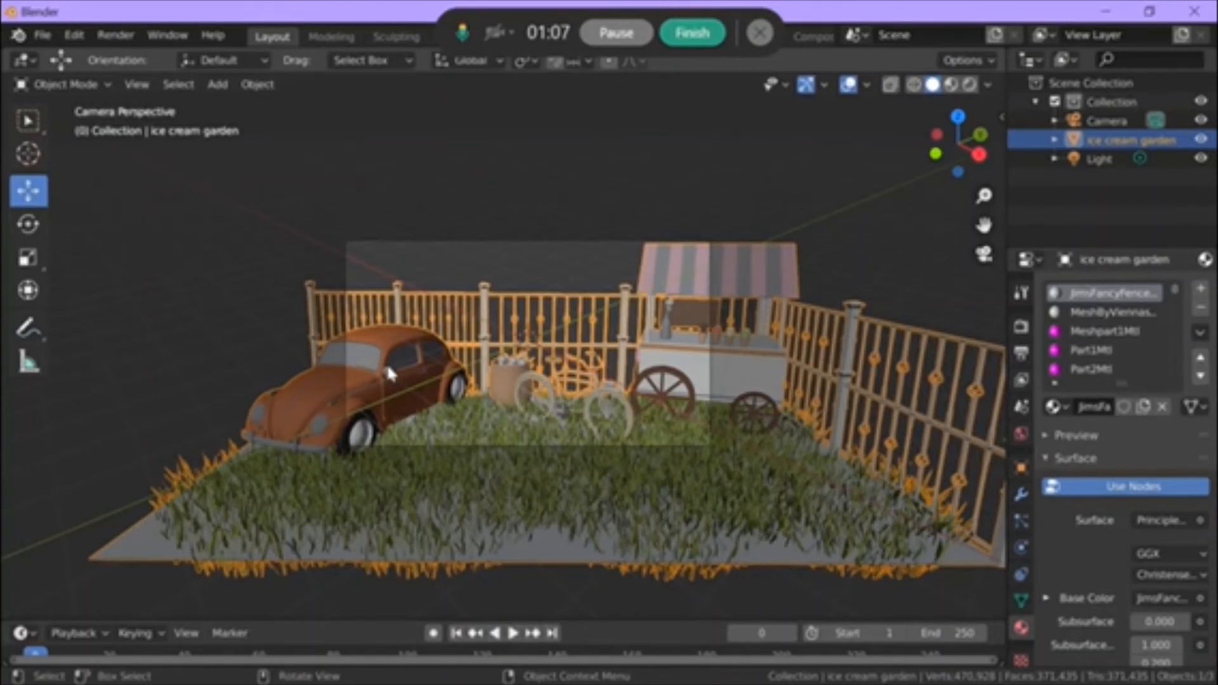
pyautogui.click(606, 39)
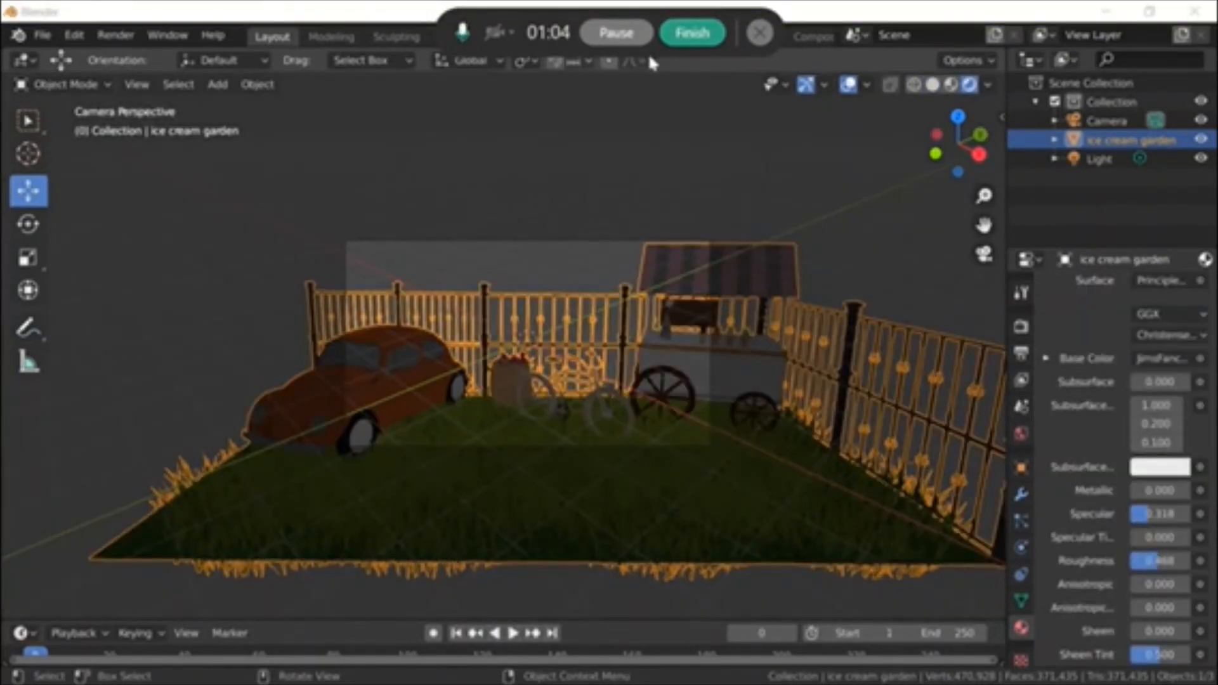
pyautogui.click(1021, 627)
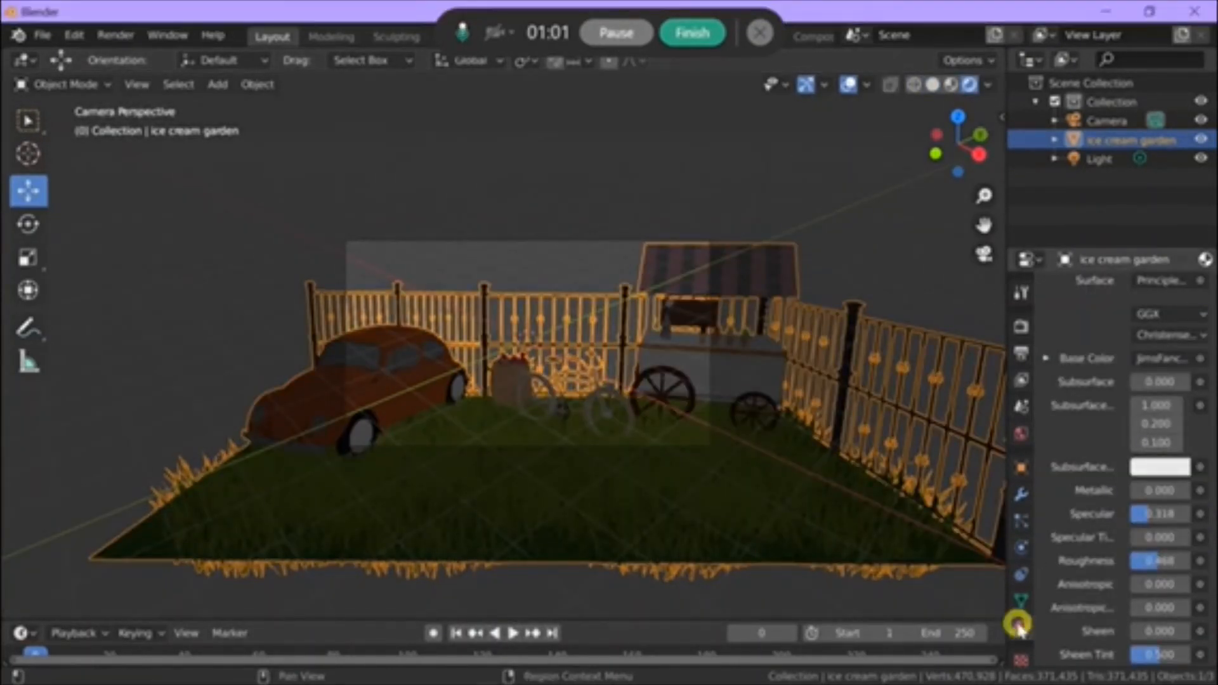
pyautogui.click(951, 85)
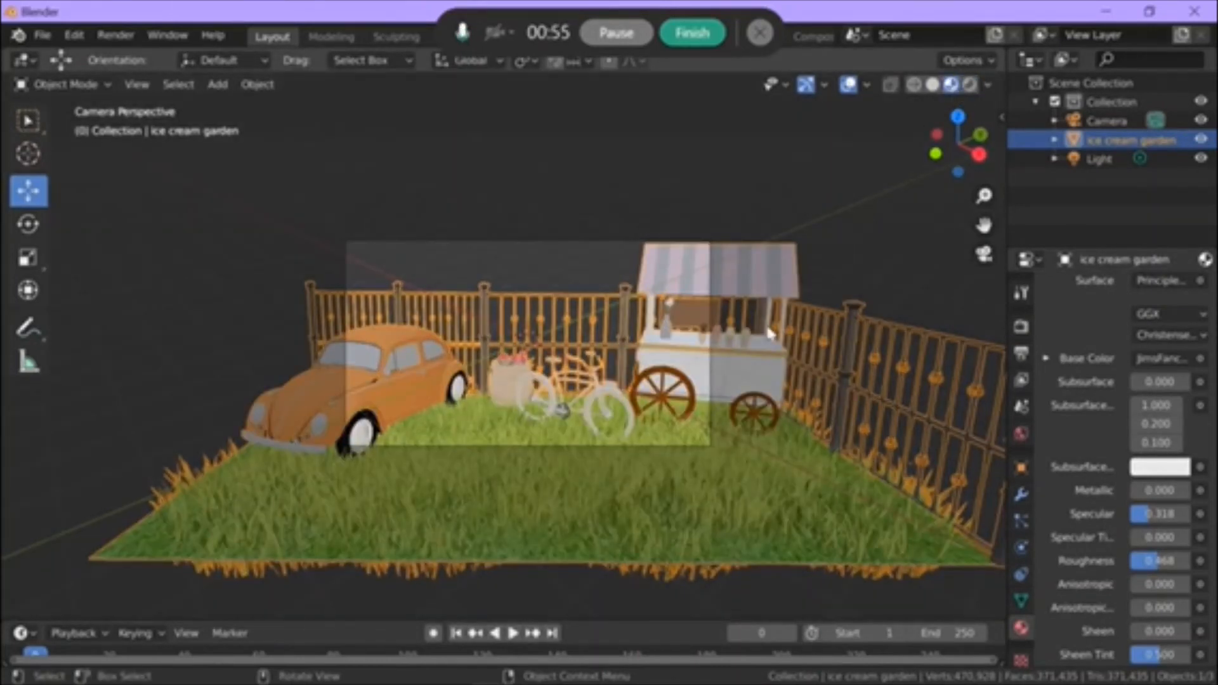
# Step: Compare the Wireframe and Solid shading modes, return to Material Preview, and deselect the garden
pyautogui.click(913, 84)
pyautogui.click(933, 84)
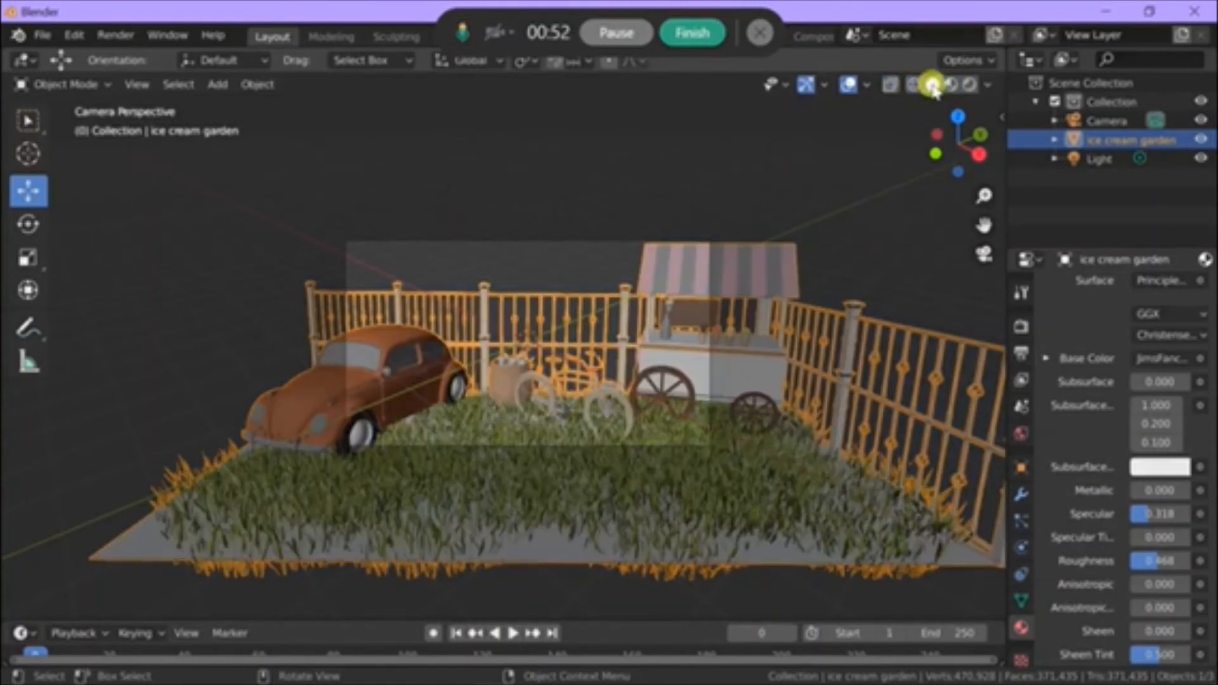
pyautogui.click(951, 84)
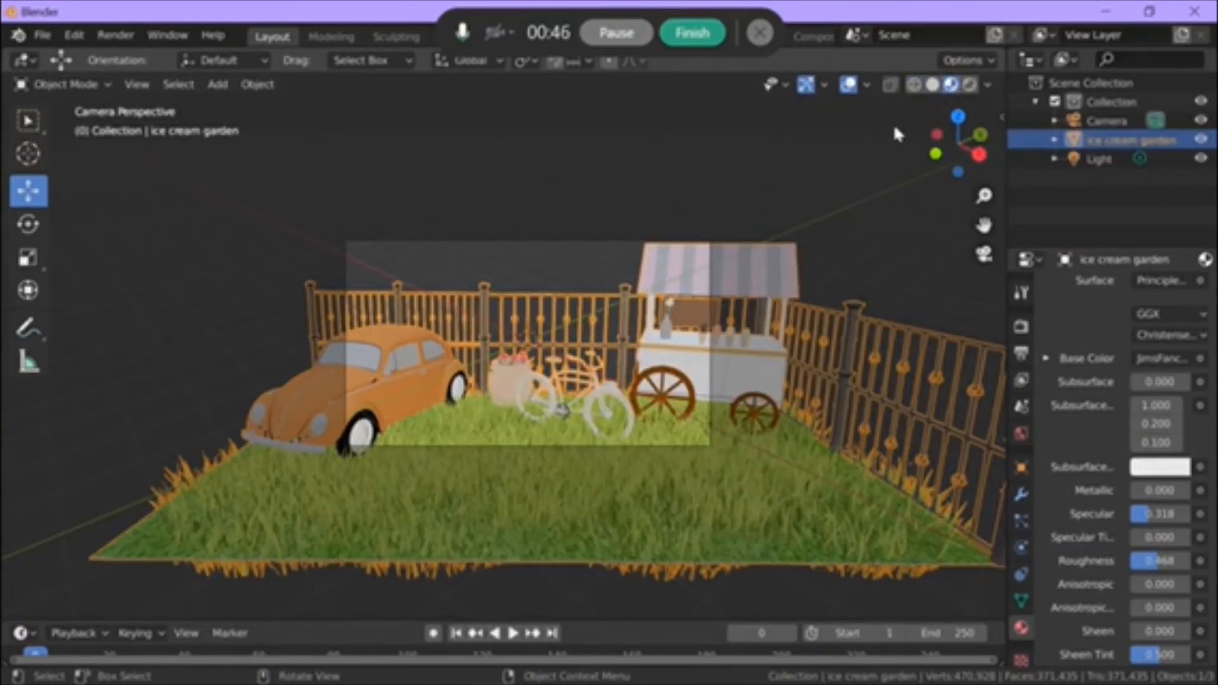
pyautogui.click(886, 258)
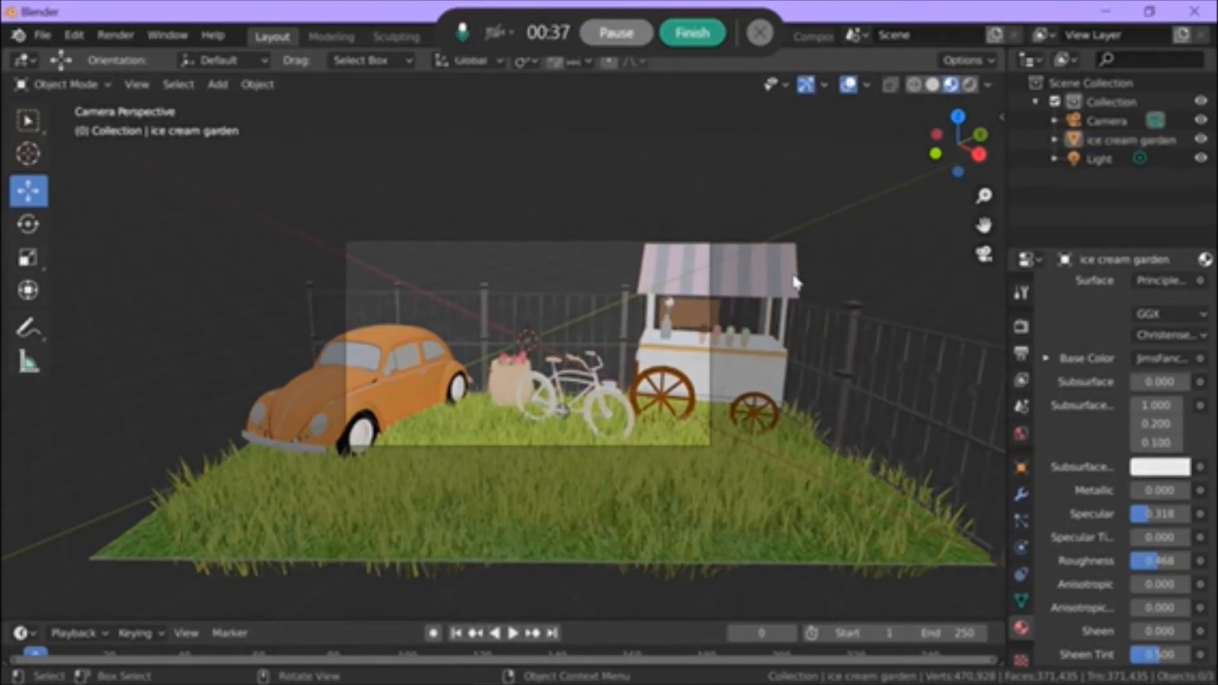
# Step: Import "angel w icecream.obj" as a Wavefront OBJ from the Roblox folder into the garden scene
pyautogui.click(44, 38)
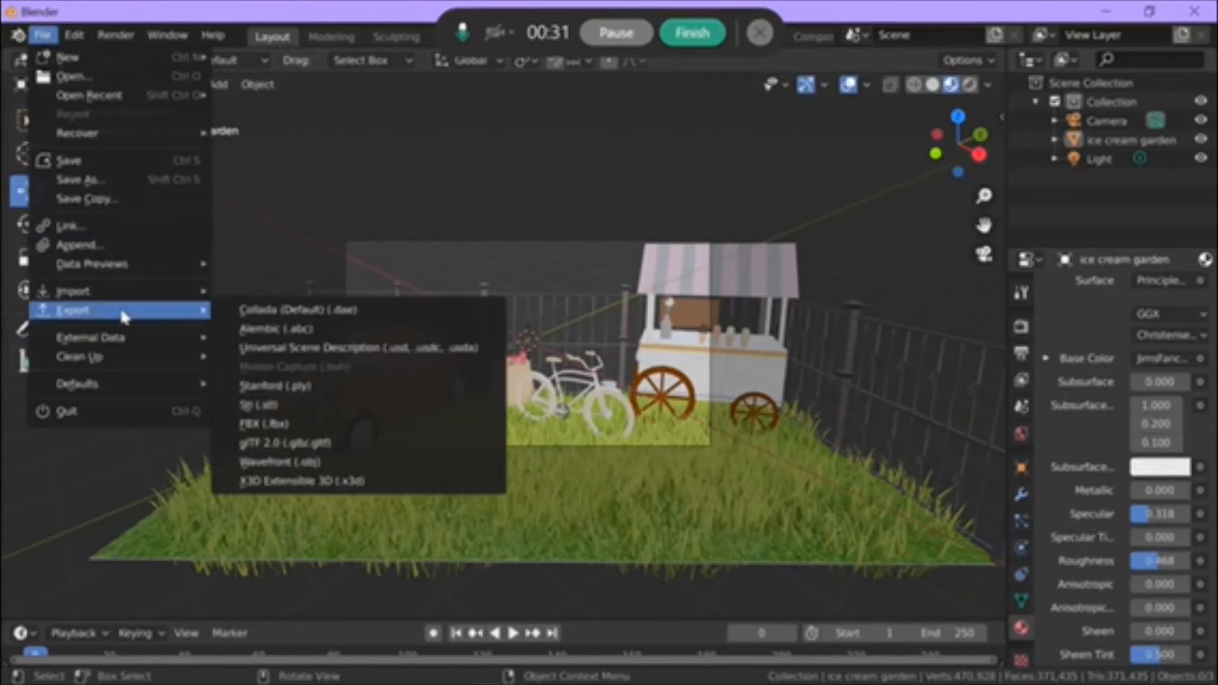
pyautogui.moveTo(96, 346)
pyautogui.moveTo(82, 291)
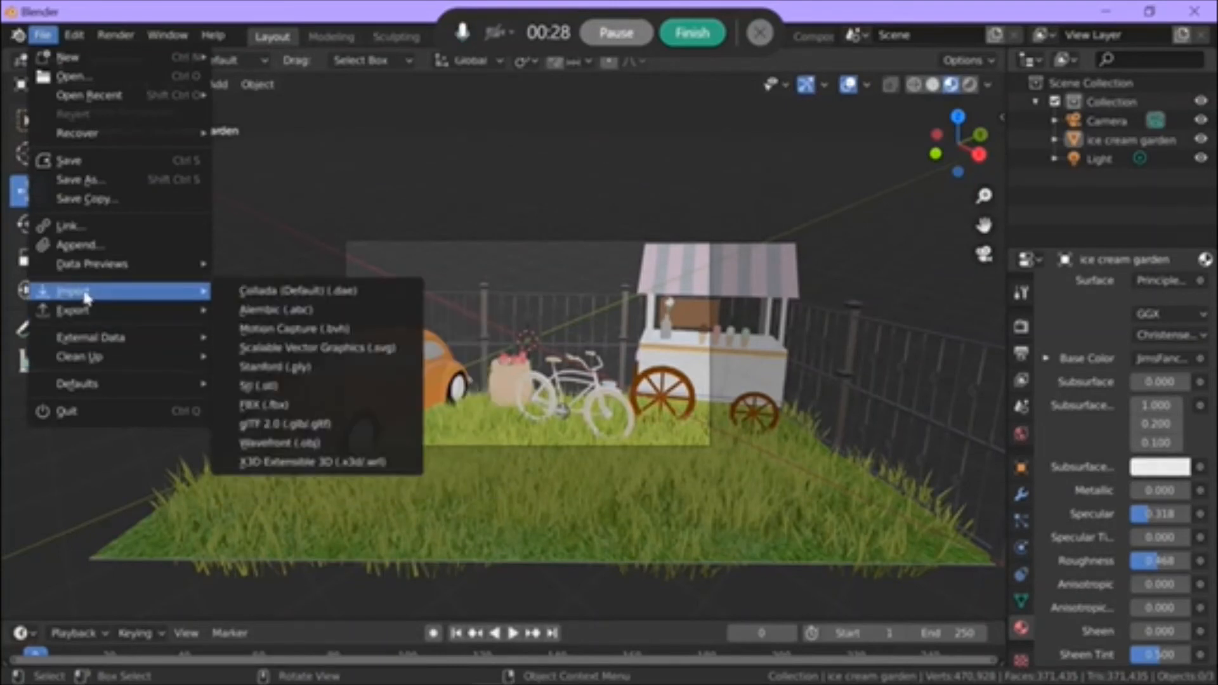
pyautogui.click(272, 439)
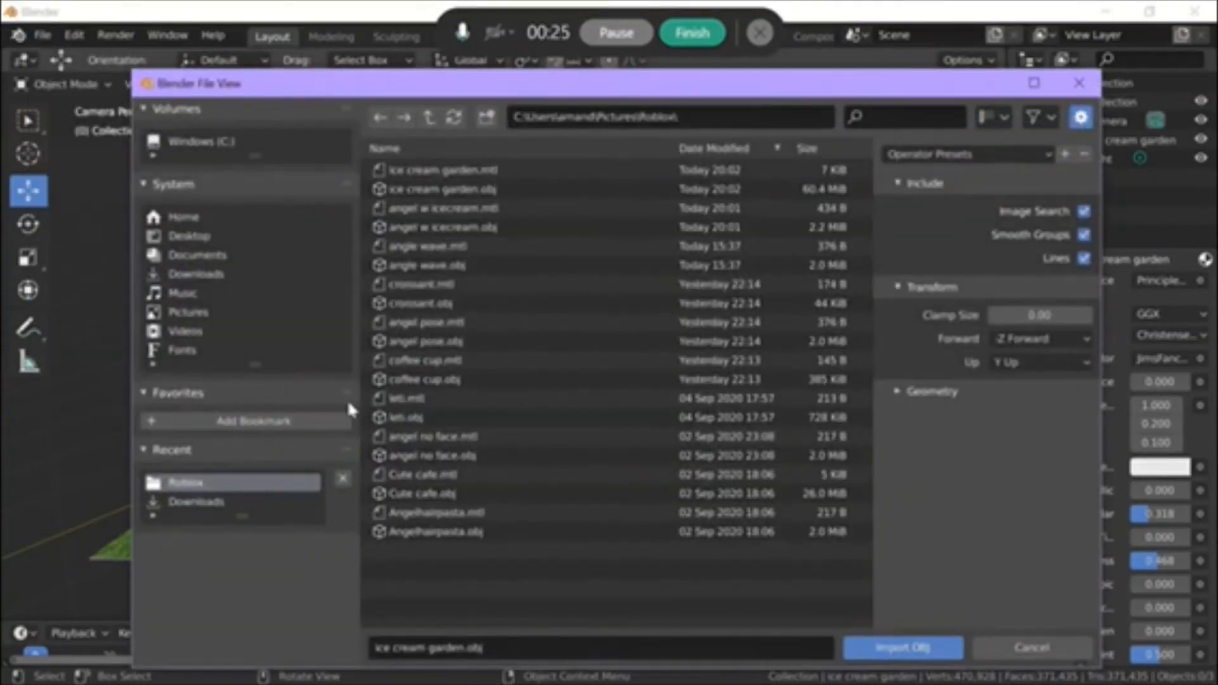
pyautogui.click(480, 230)
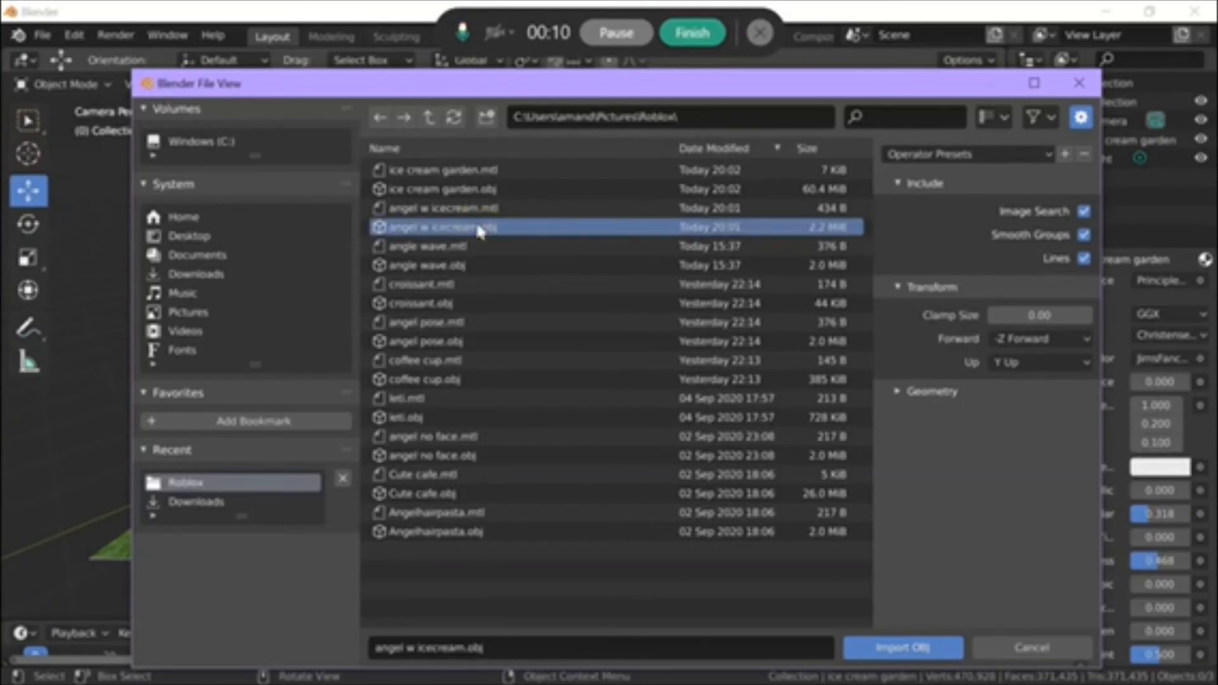
pyautogui.click(891, 647)
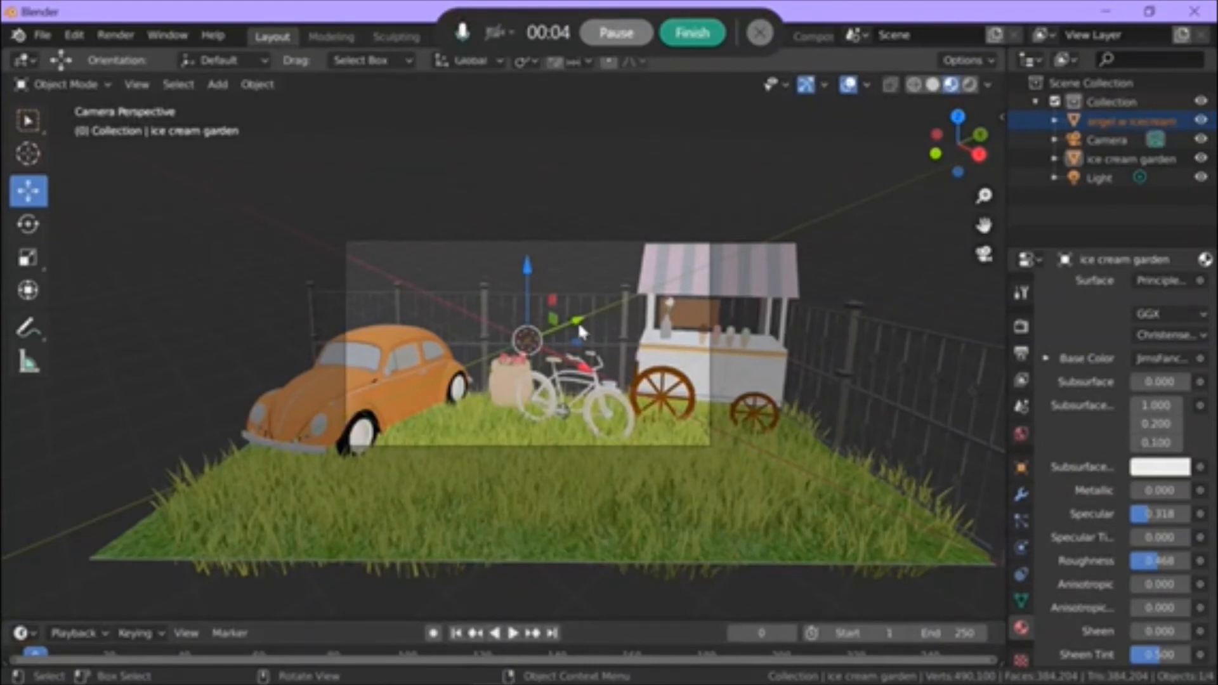
# Step: Move the imported avatar onto the grass between the orange car and the flower basket
pyautogui.moveTo(577, 321); pyautogui.dragTo(854, 128)
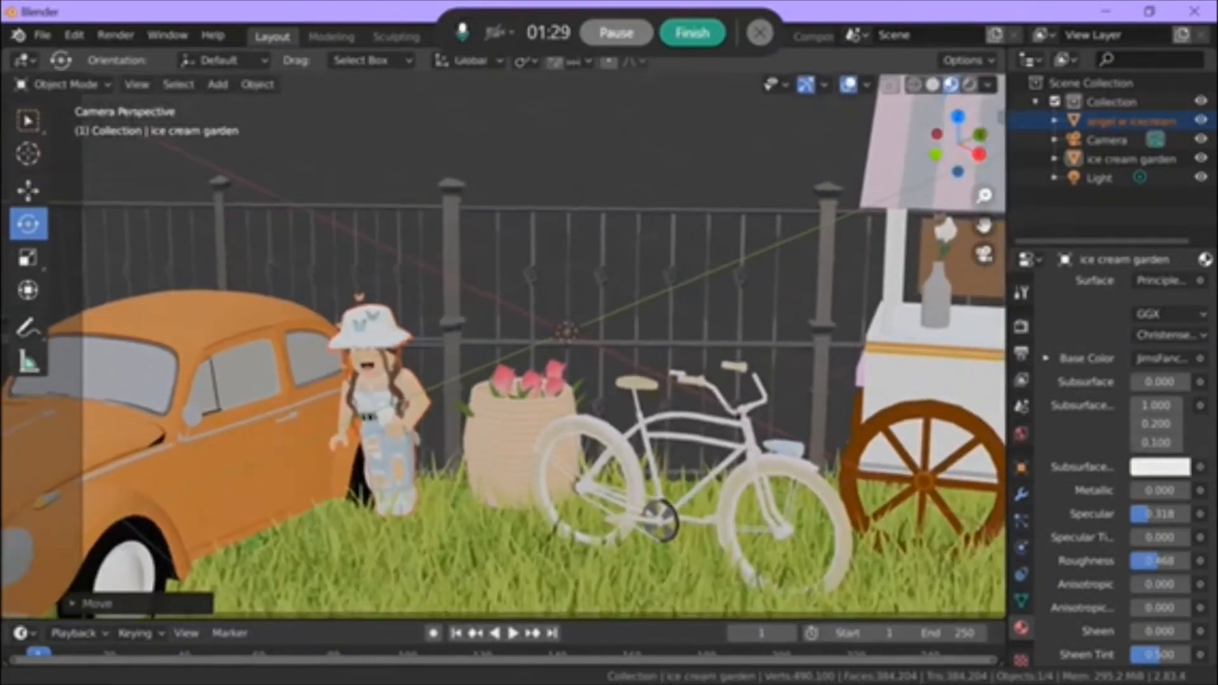
# Step: Rotate the imported avatar about the vertical Z axis so that it faces the camera
pyautogui.moveTo(983, 195); pyautogui.dragTo(983, 228)
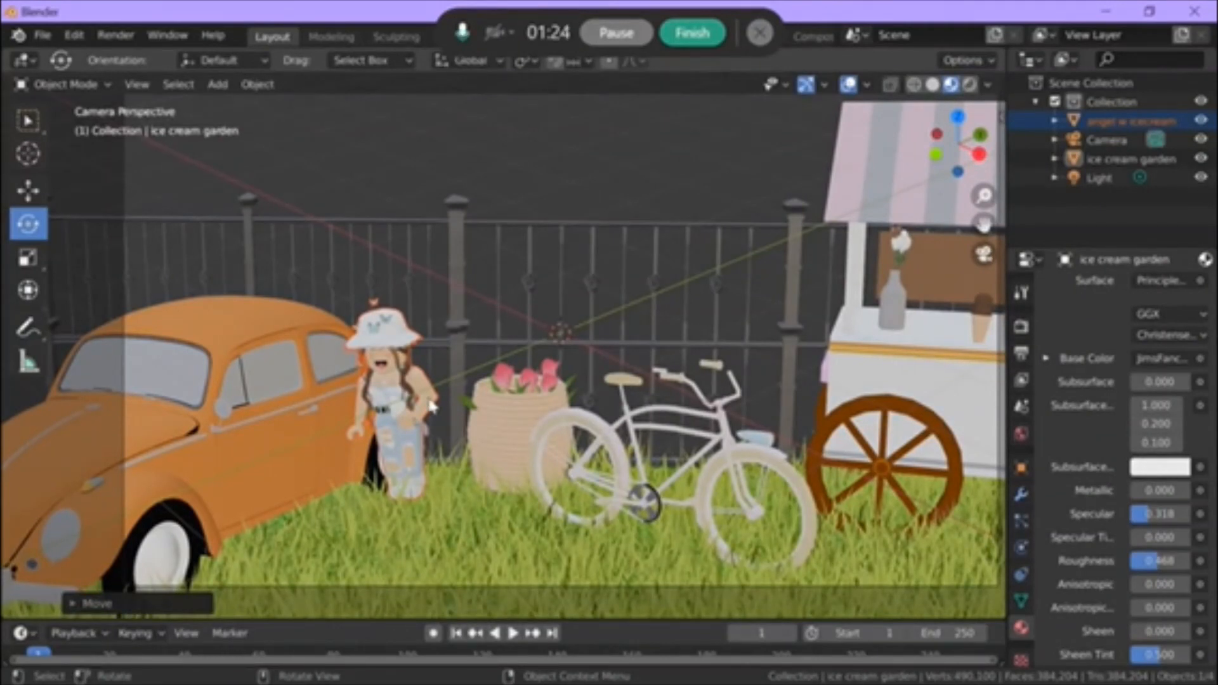
pyautogui.moveTo(983, 196); pyautogui.dragTo(983, 321)
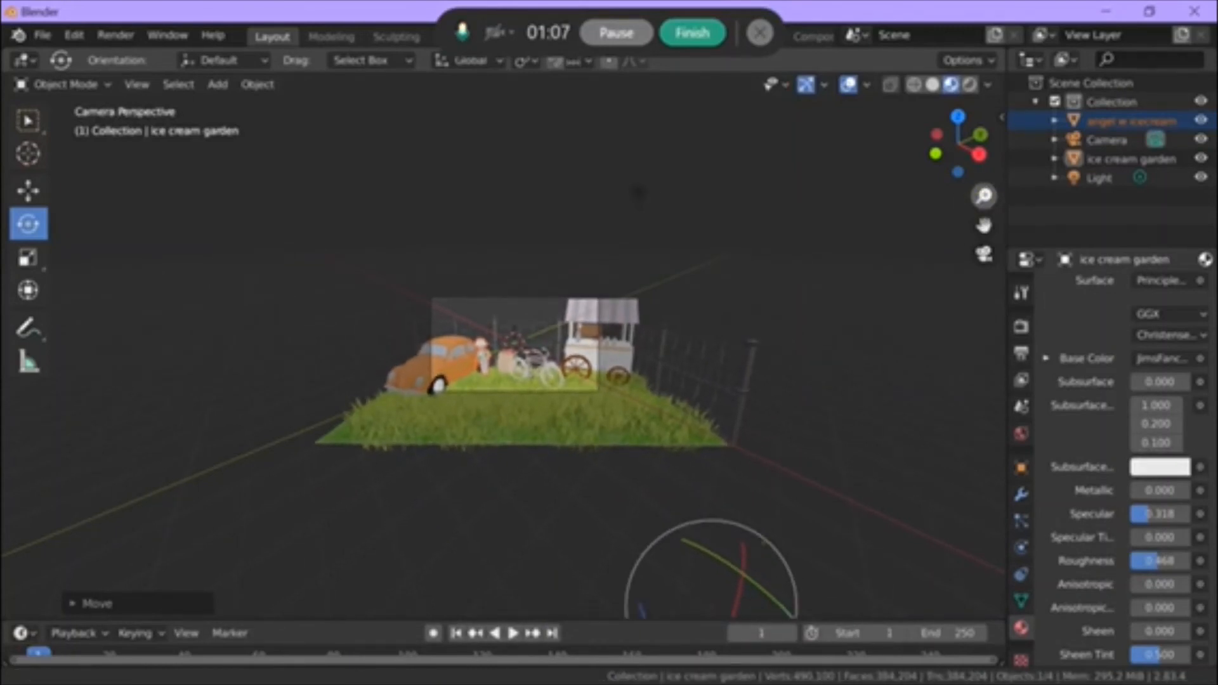
pyautogui.moveTo(983, 224); pyautogui.dragTo(932, 58)
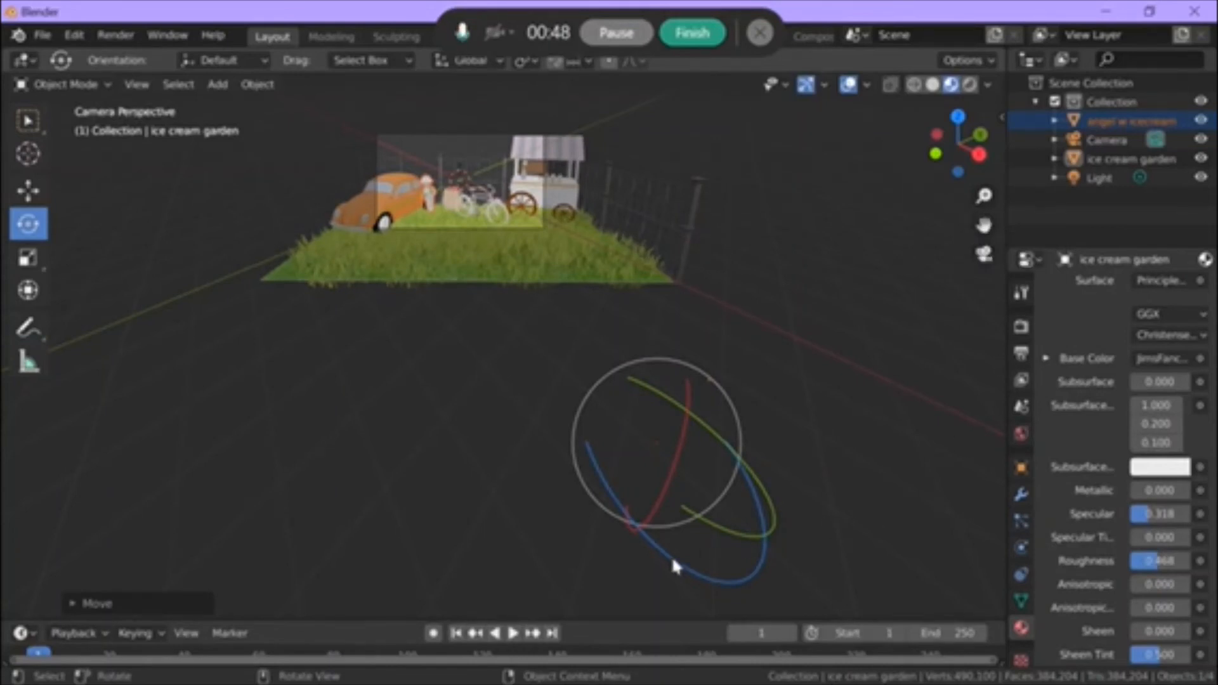
pyautogui.moveTo(678, 562); pyautogui.dragTo(713, 554)
# Step: Move the rotated avatar back onto the grass between the orange car and the flower basket, and deselect it
pyautogui.click(28, 190)
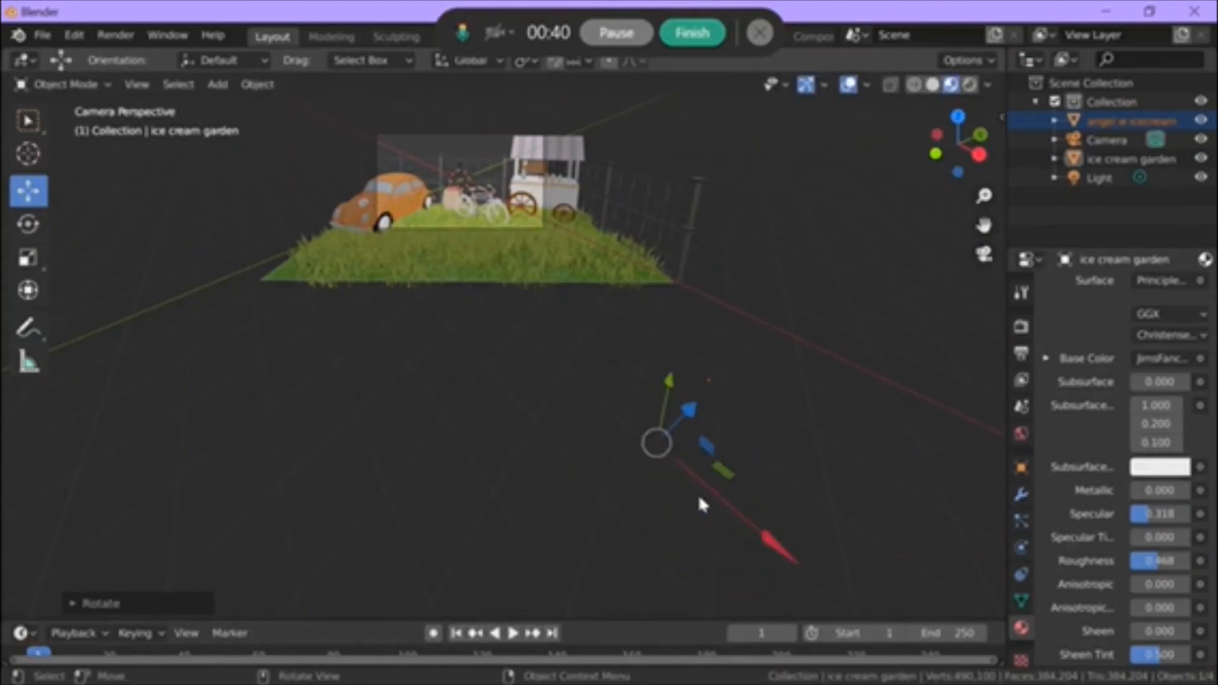
pyautogui.moveTo(718, 493); pyautogui.dragTo(664, 460)
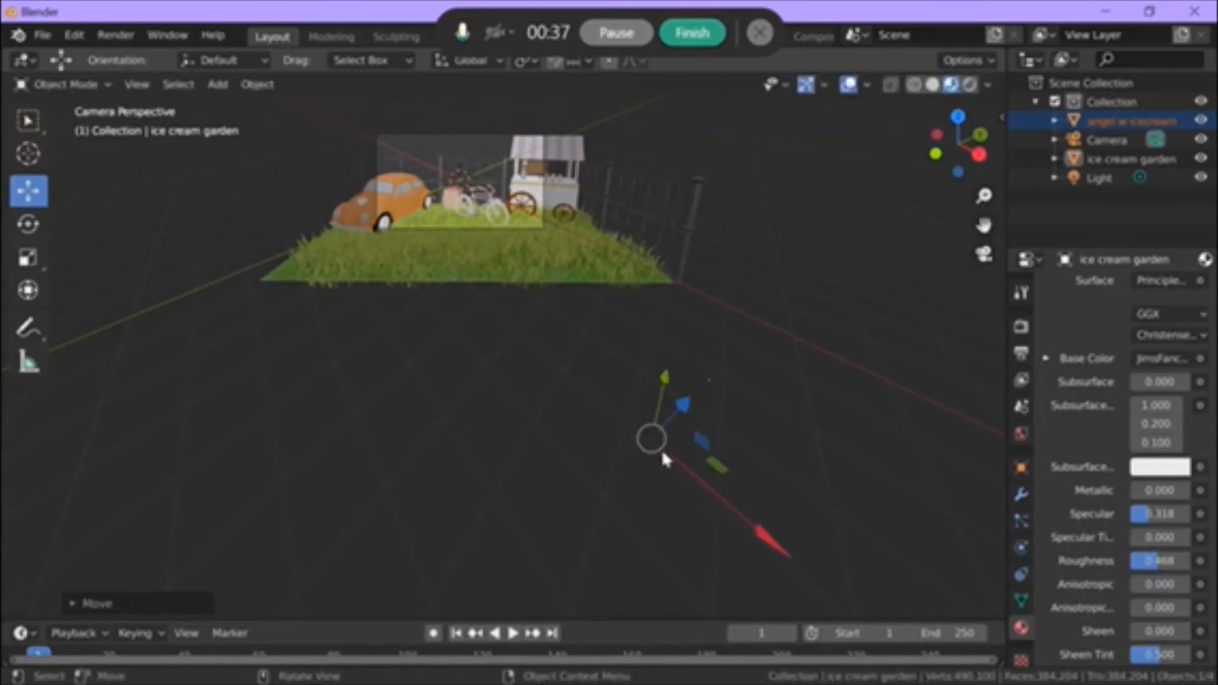
pyautogui.moveTo(663, 379); pyautogui.dragTo(685, 308)
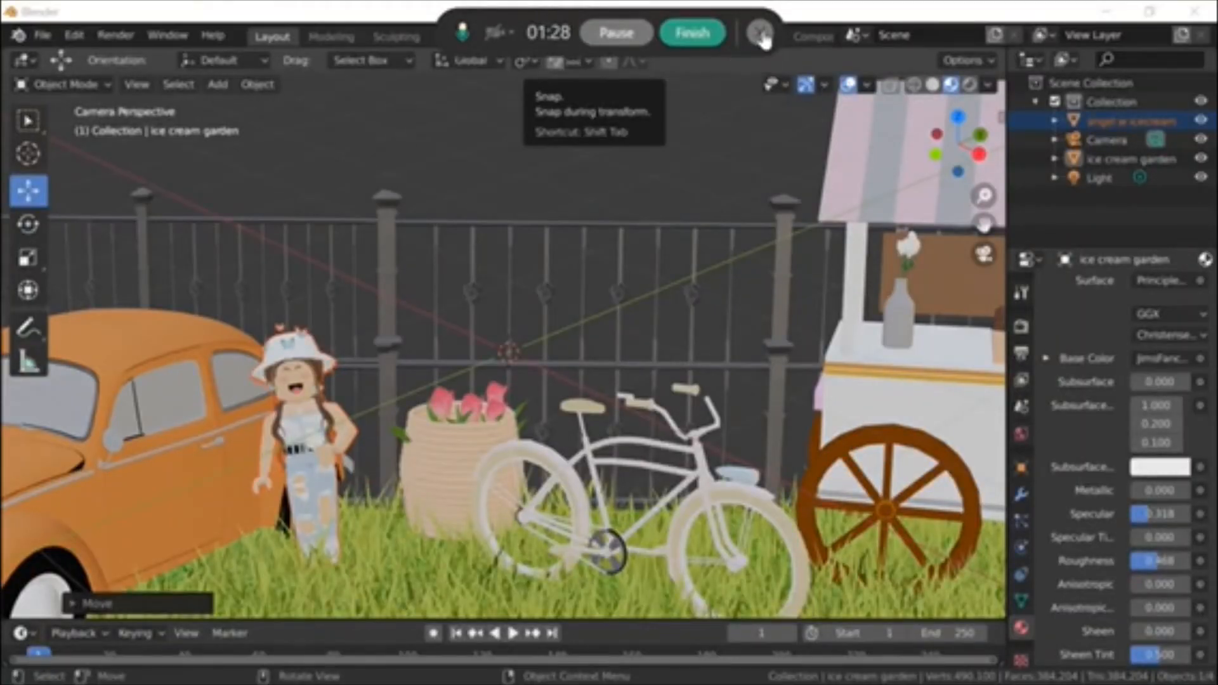
pyautogui.click(492, 151)
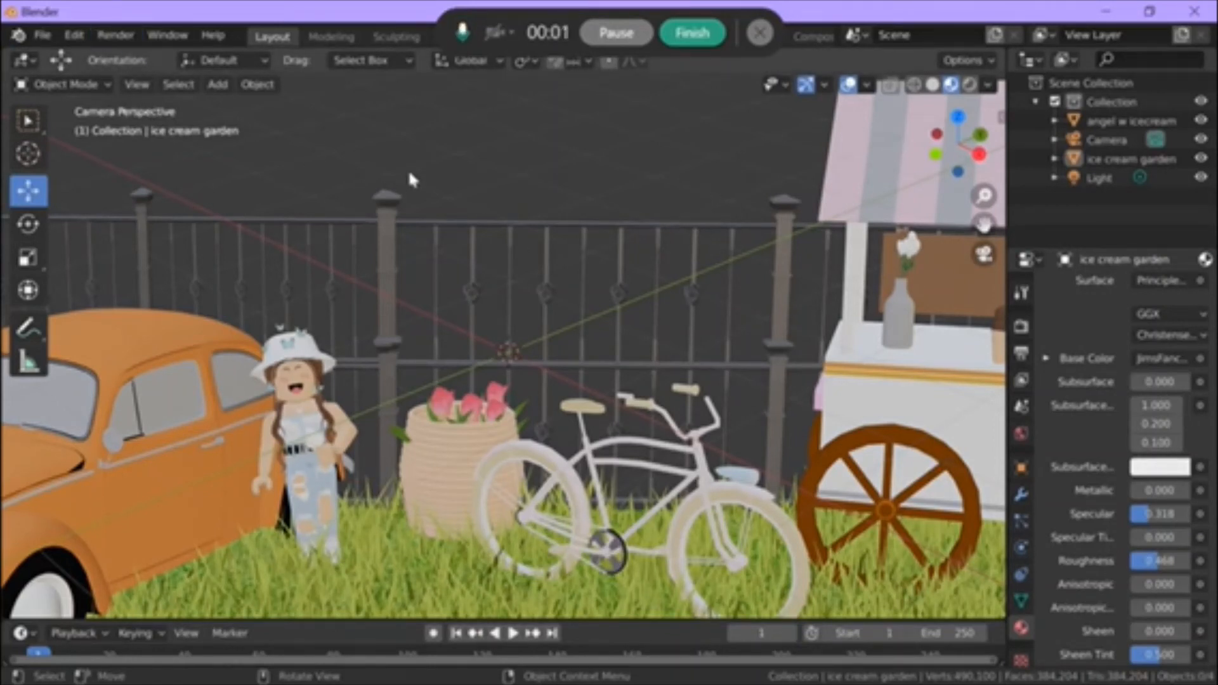
# Step: Turn on the Transparent option for the film in the Eevee render settings
pyautogui.scroll(-2, 1213, 454)
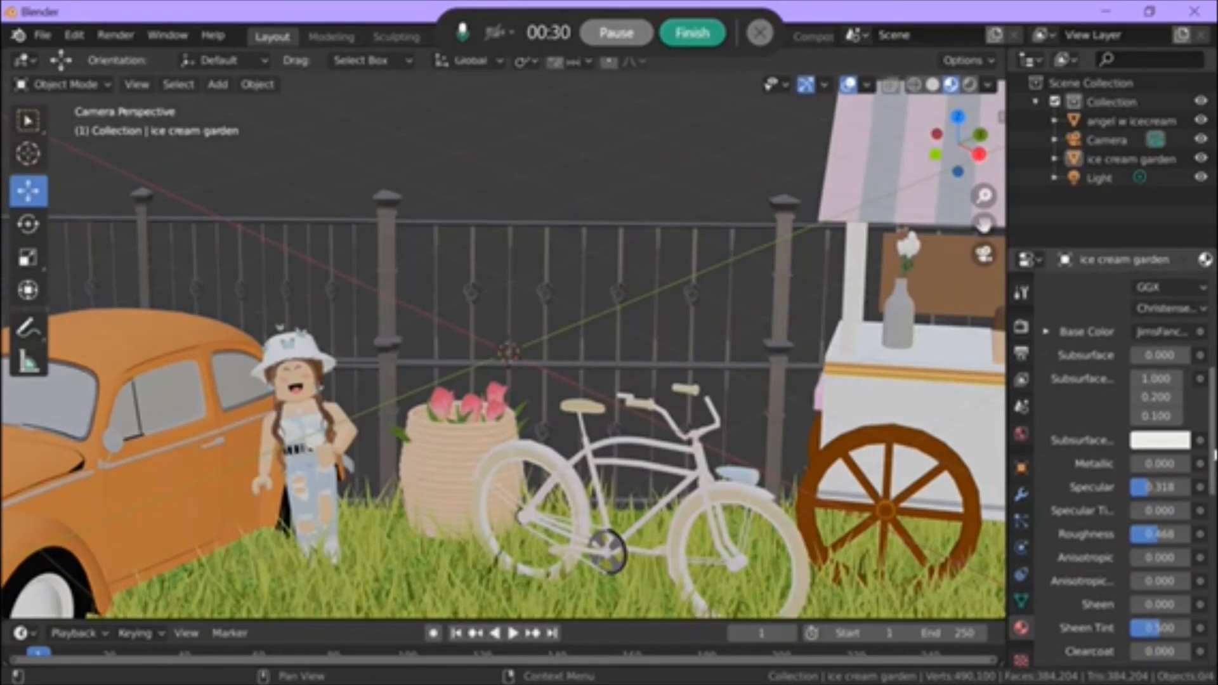
pyautogui.scroll(1, 1214, 454)
pyautogui.click(1022, 328)
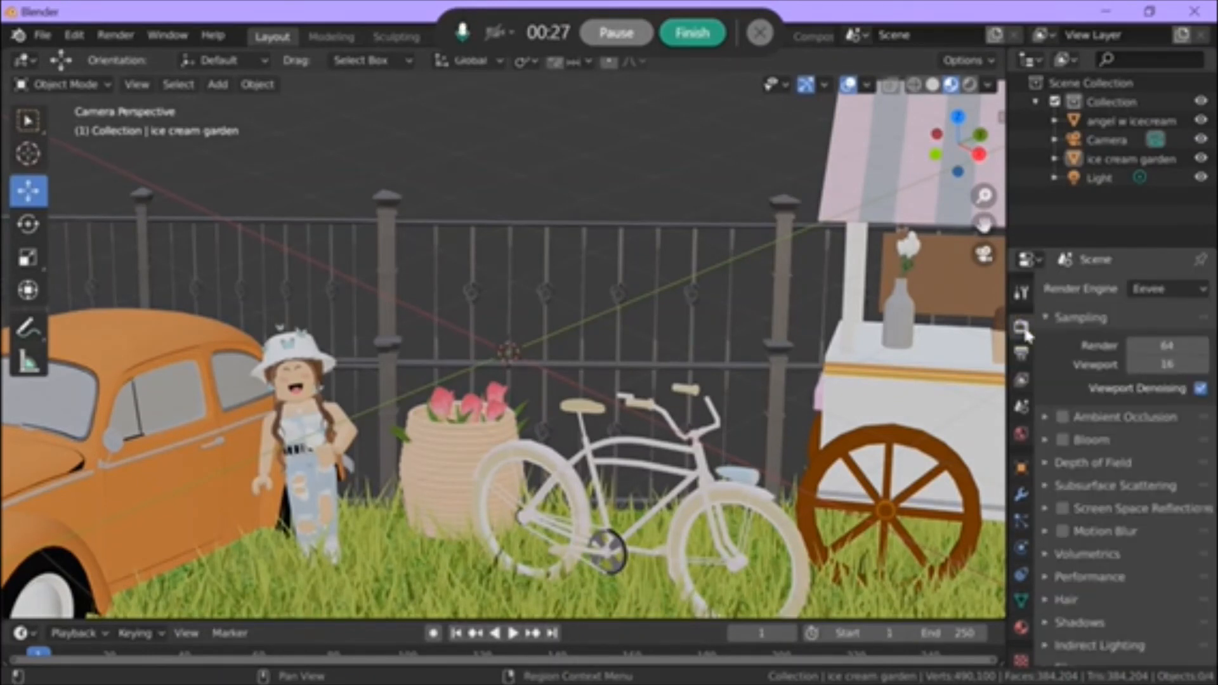
pyautogui.scroll(-1, 1214, 338)
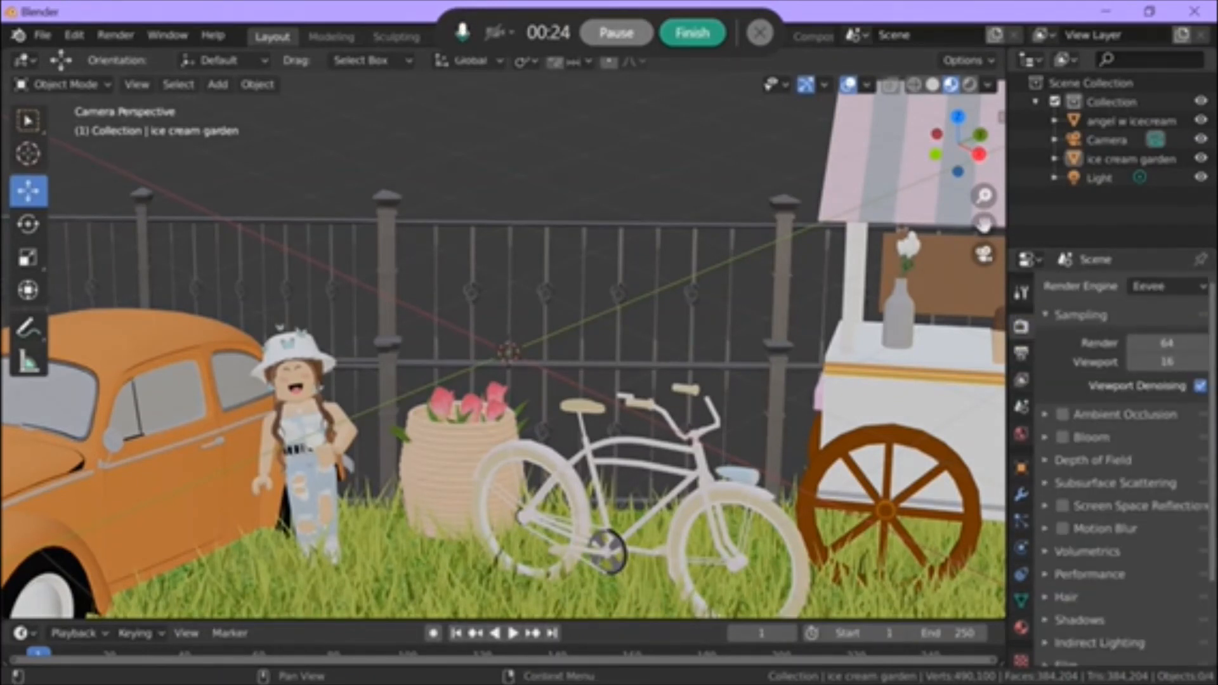
pyautogui.scroll(-4, 1214, 337)
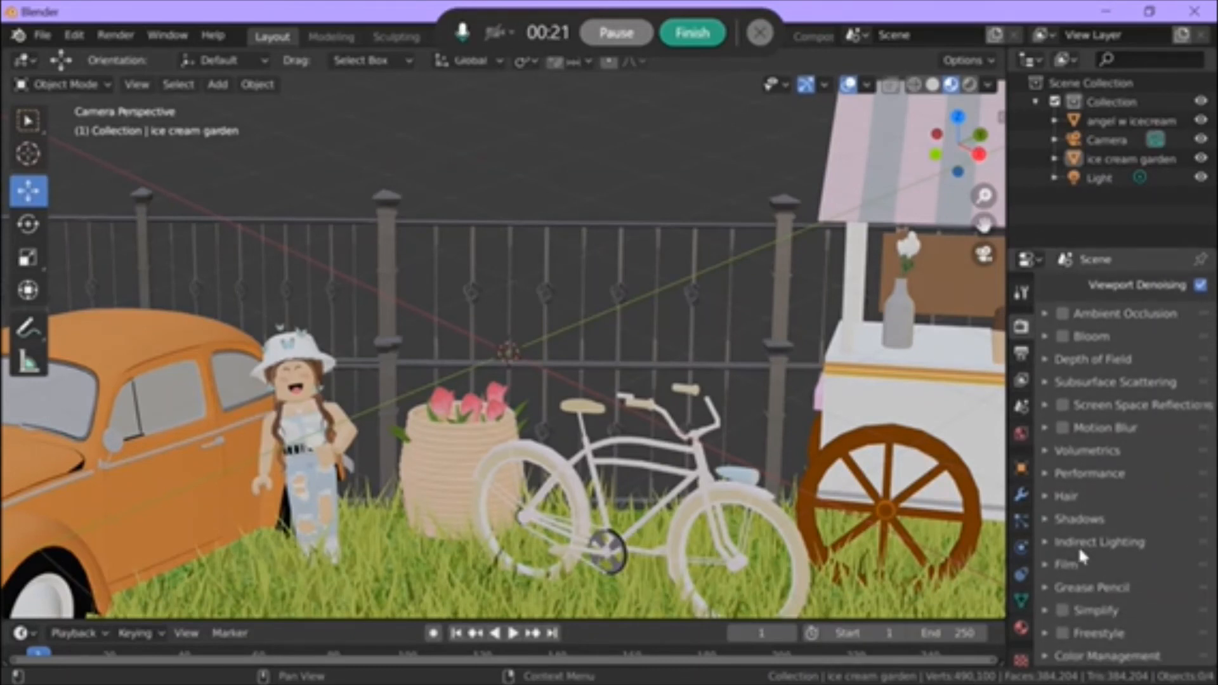
pyautogui.click(1048, 562)
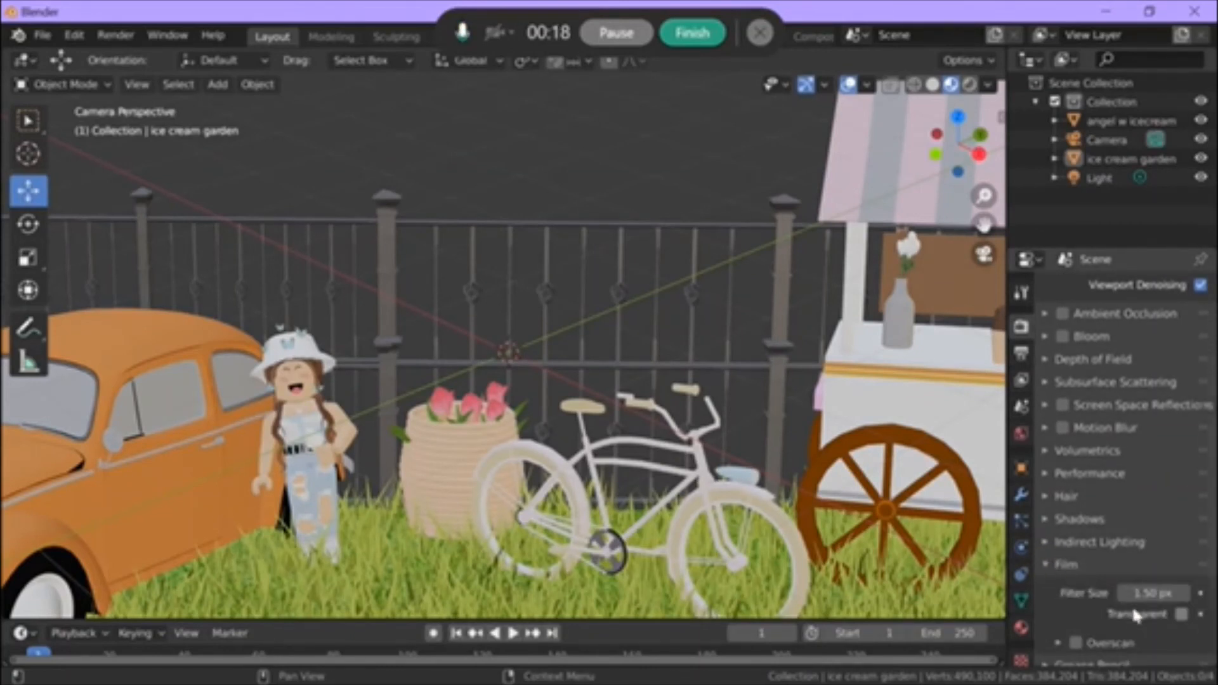
pyautogui.click(1181, 615)
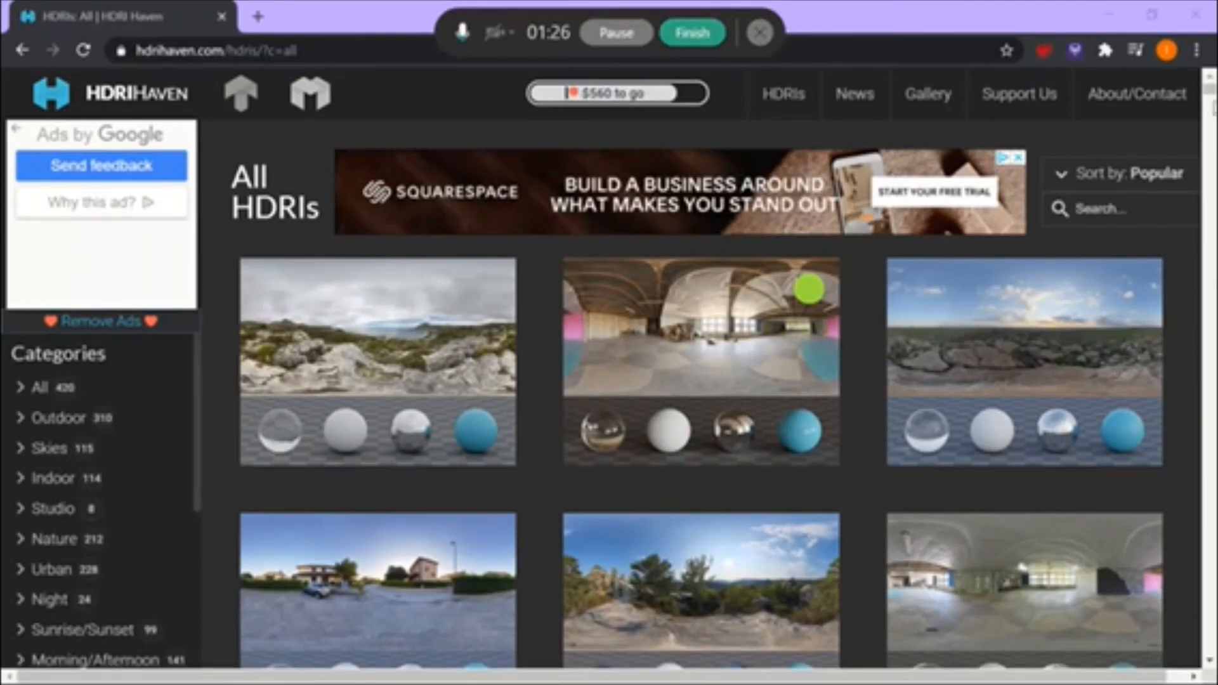
# Step: Browse the full HDRI catalogue on the HDRI Haven website for an outdoor sky background
pyautogui.scroll(-5, 1209, 105)
pyautogui.scroll(-3, 1209, 105)
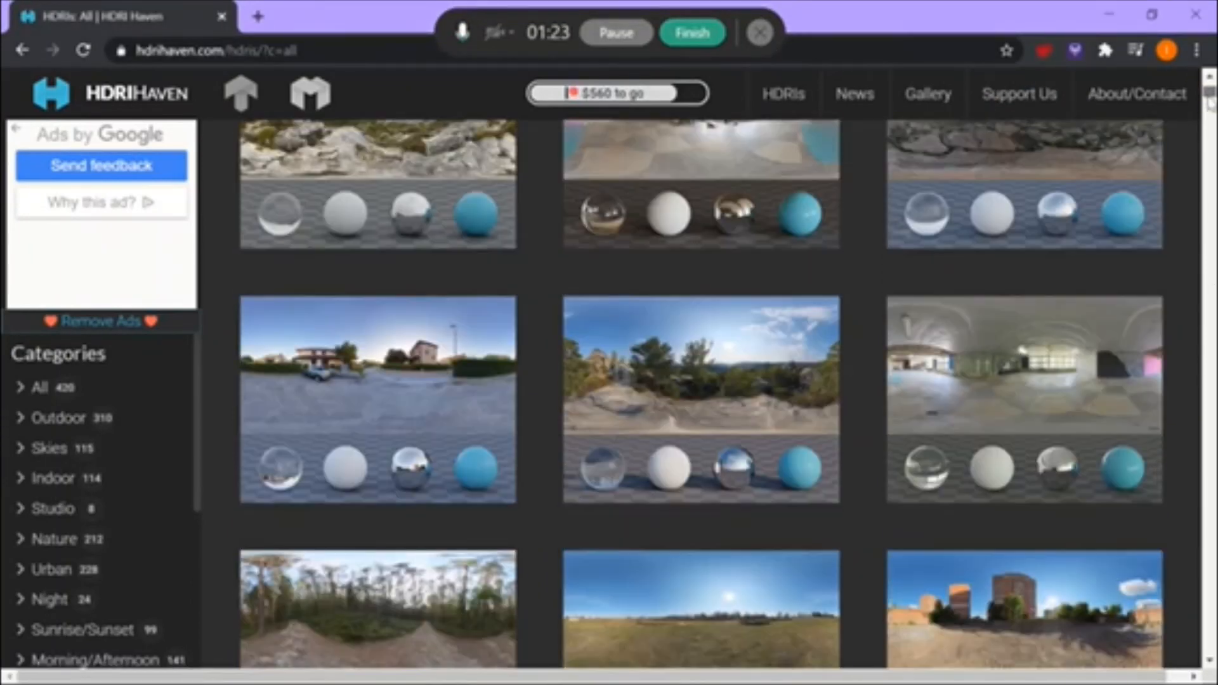
pyautogui.scroll(2, 1209, 104)
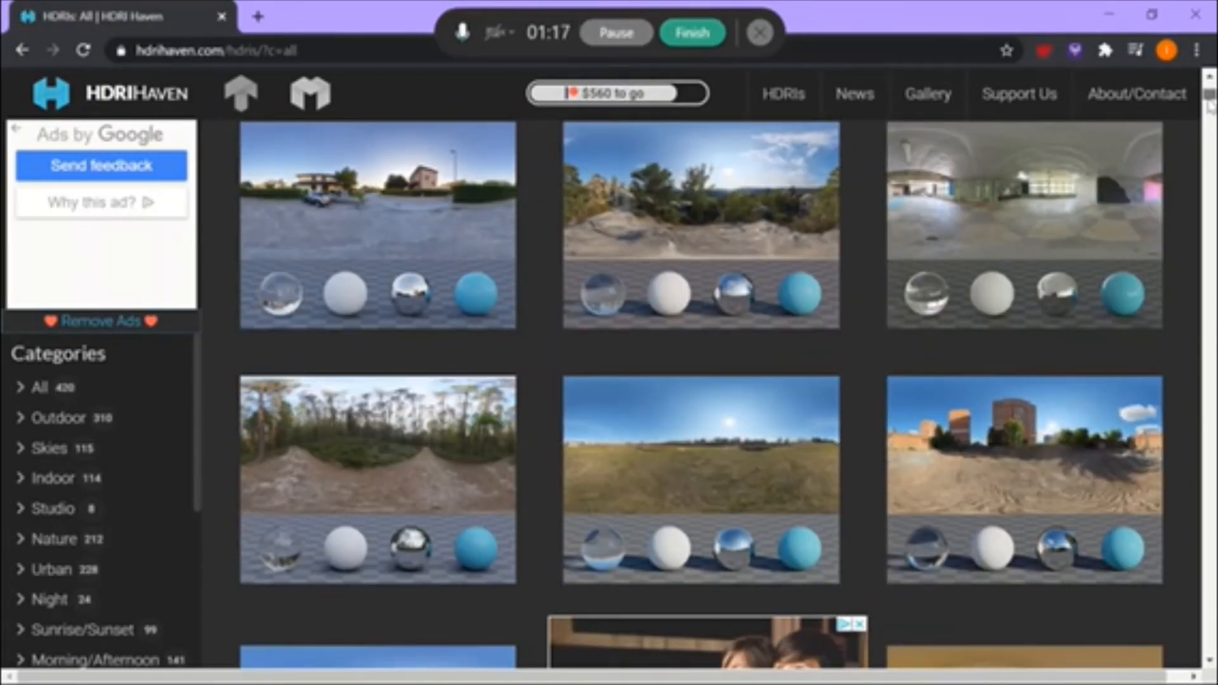
pyautogui.scroll(-10, 1210, 104)
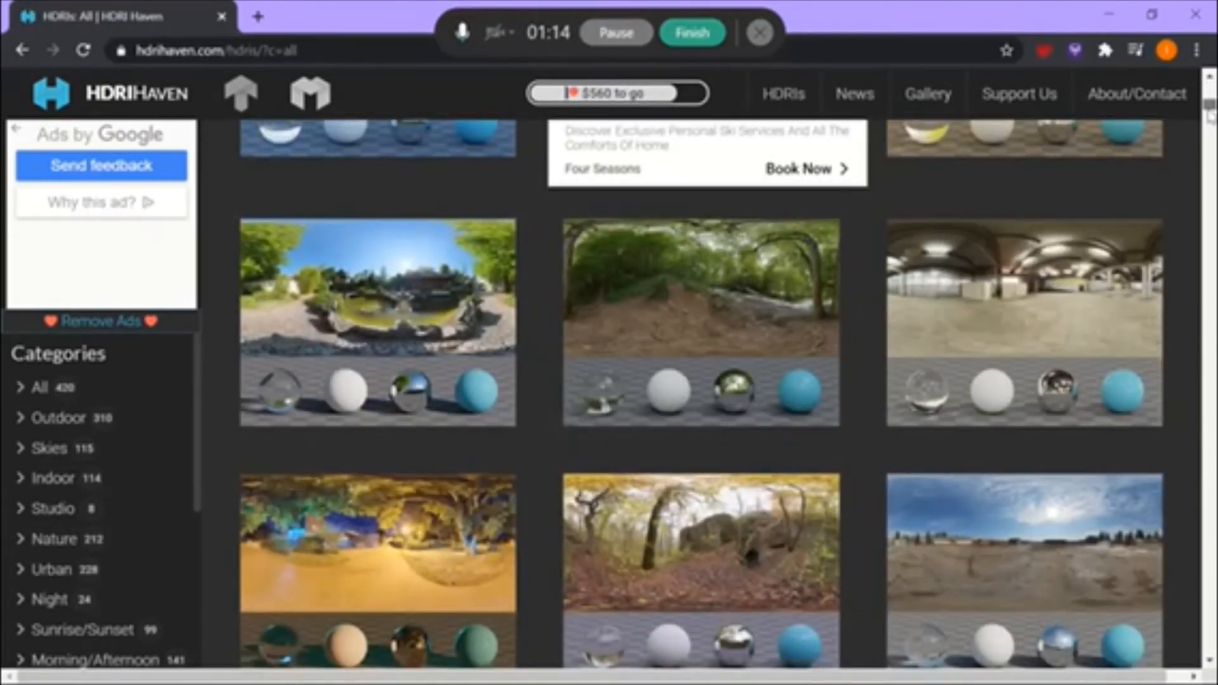
pyautogui.scroll(-5, 1210, 116)
pyautogui.scroll(2, 1210, 115)
pyautogui.moveTo(1209, 113); pyautogui.dragTo(1209, 101)
pyautogui.scroll(-2, 1209, 99)
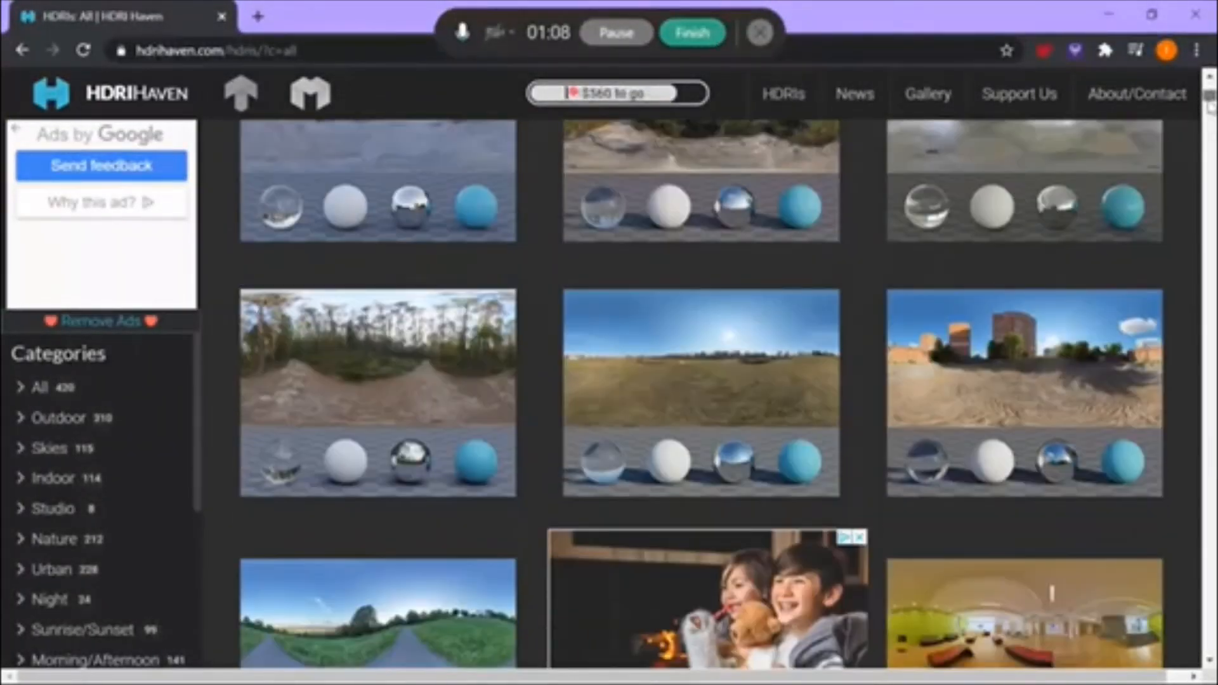
pyautogui.scroll(8, 1209, 97)
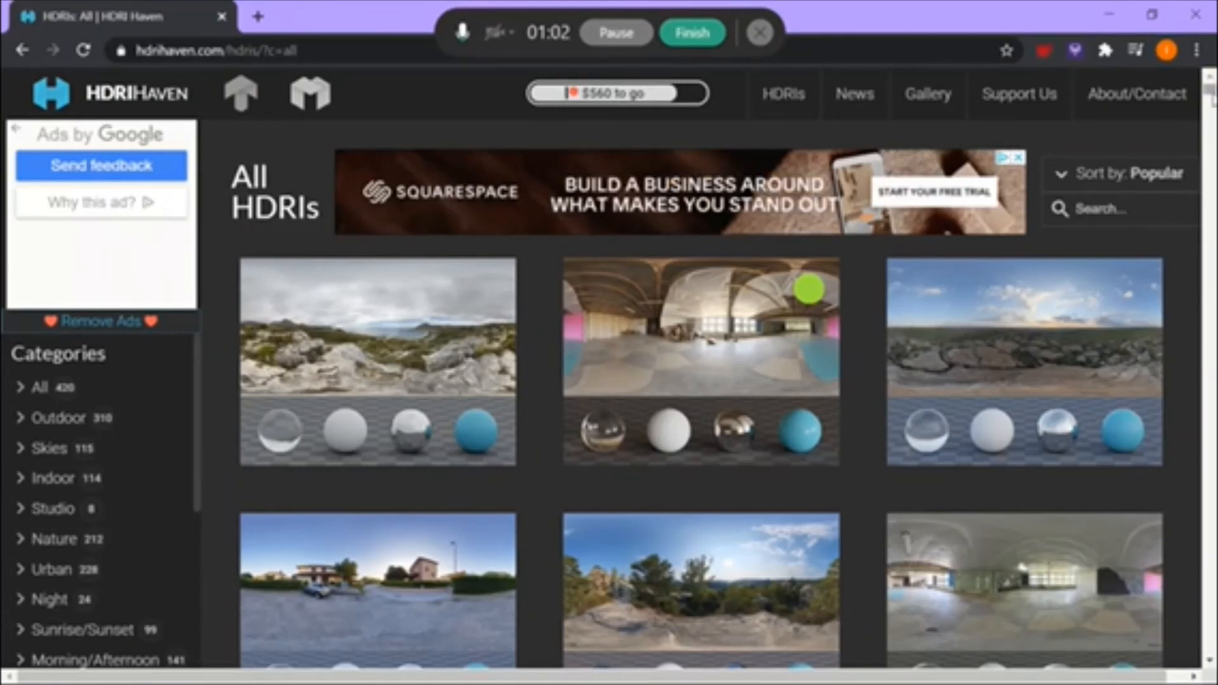
pyautogui.scroll(-3, 1210, 99)
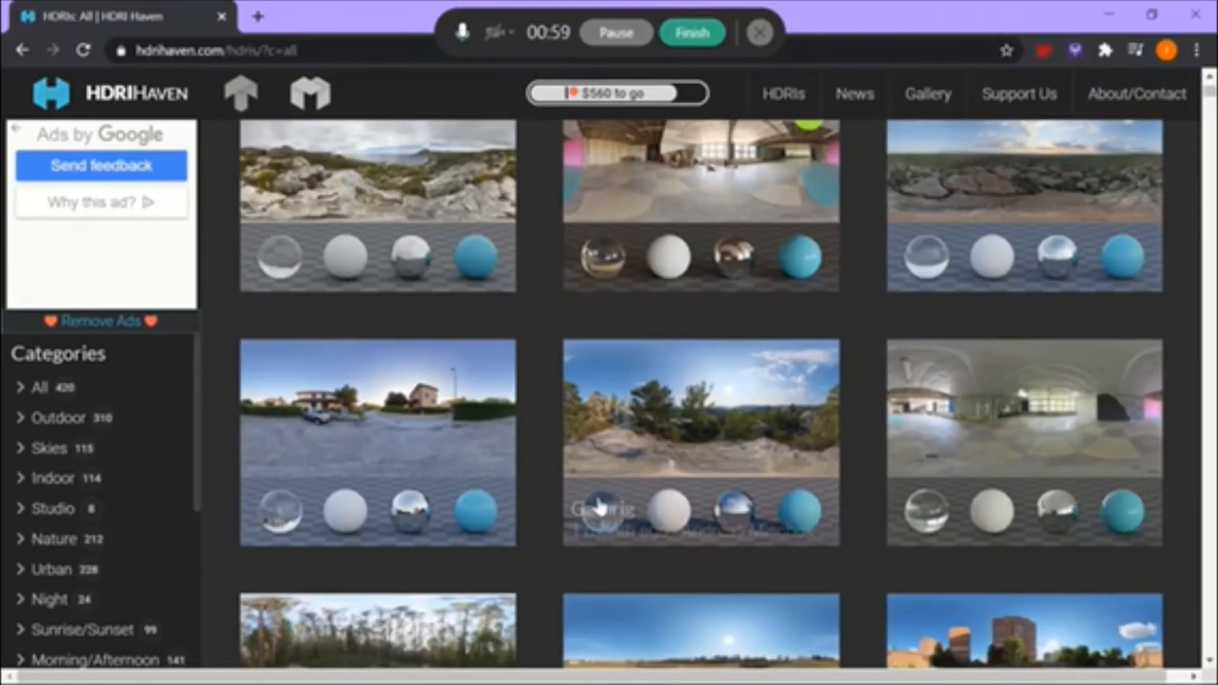
# Step: Open the Gamrig HDRI's page and download its 8k HDR file
pyautogui.click(751, 444)
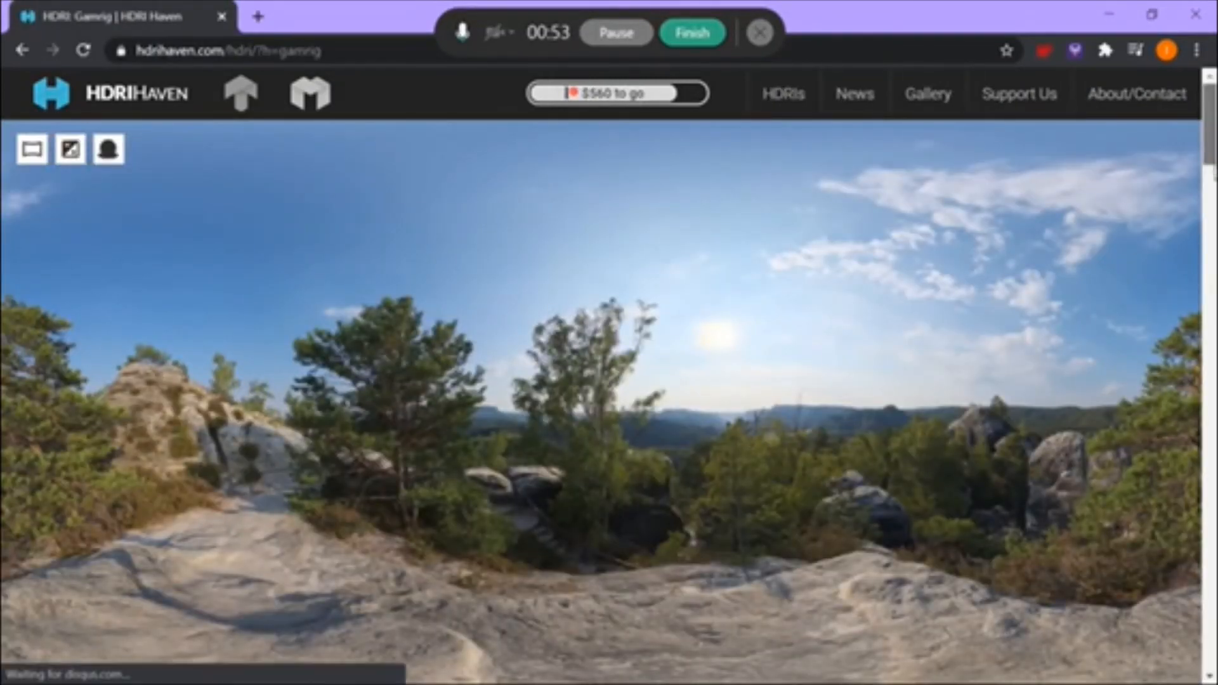
pyautogui.moveTo(1210, 132); pyautogui.dragTo(1197, 257)
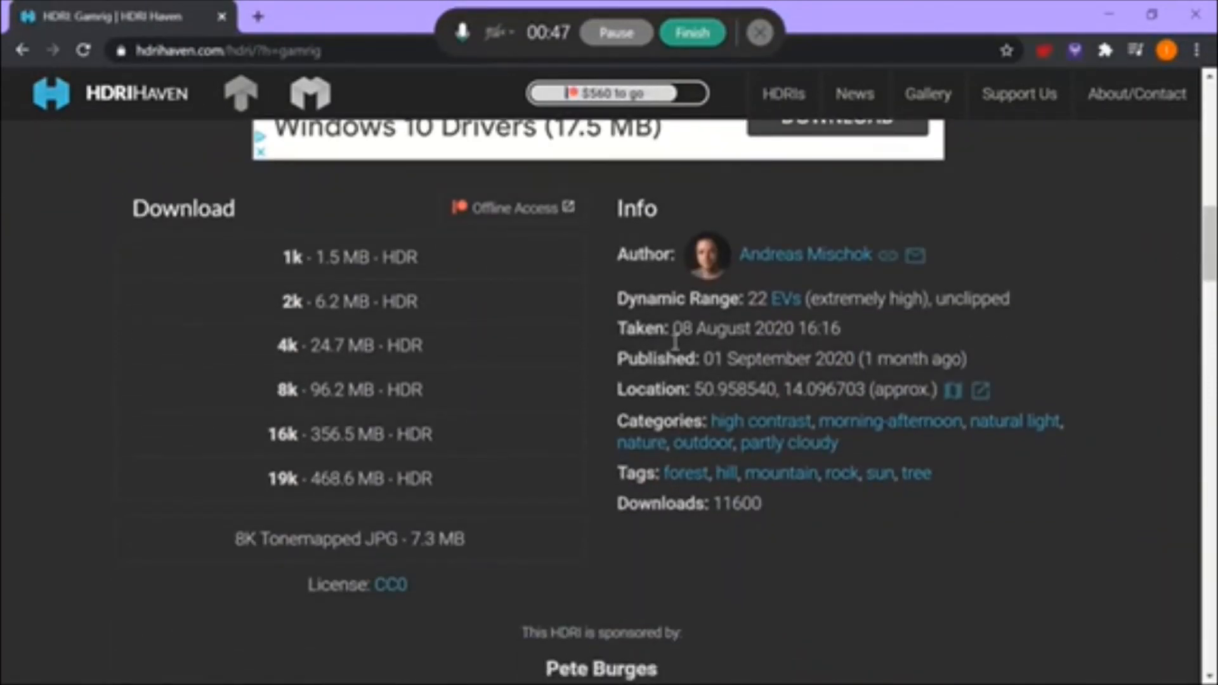
pyautogui.click(377, 405)
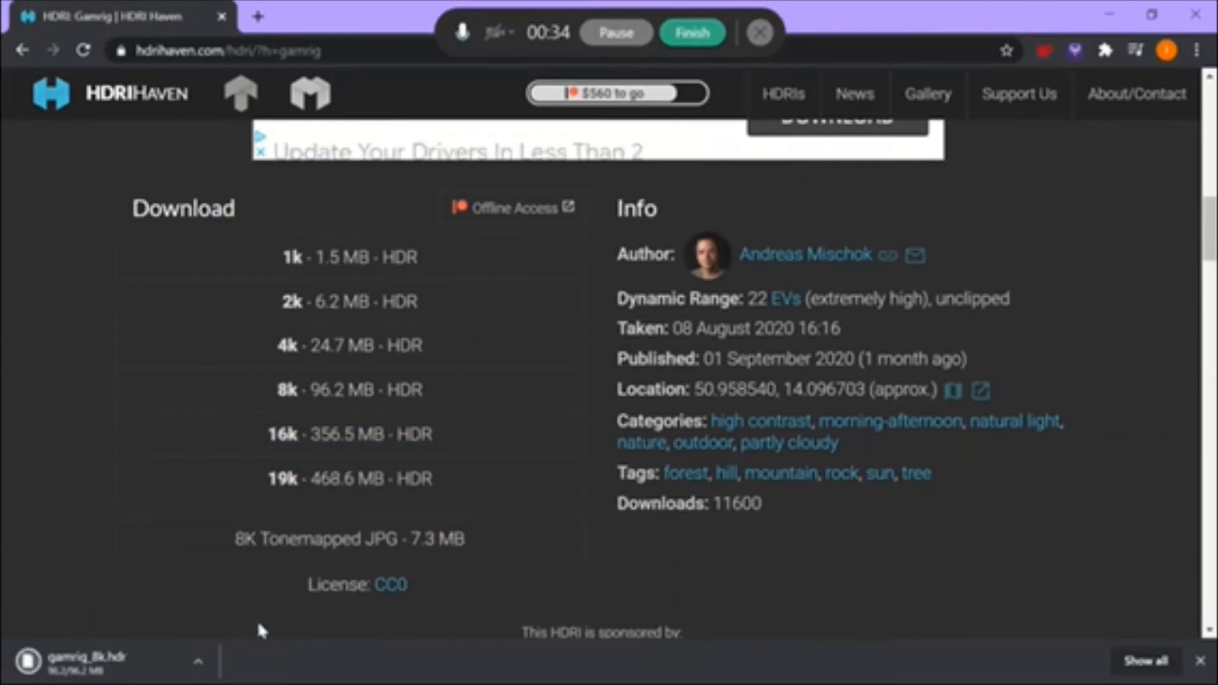
# Step: Try to open the downloaded gamrig_8k.hdr file directly from the browser, and dismiss the resulting dialog
pyautogui.click(87, 663)
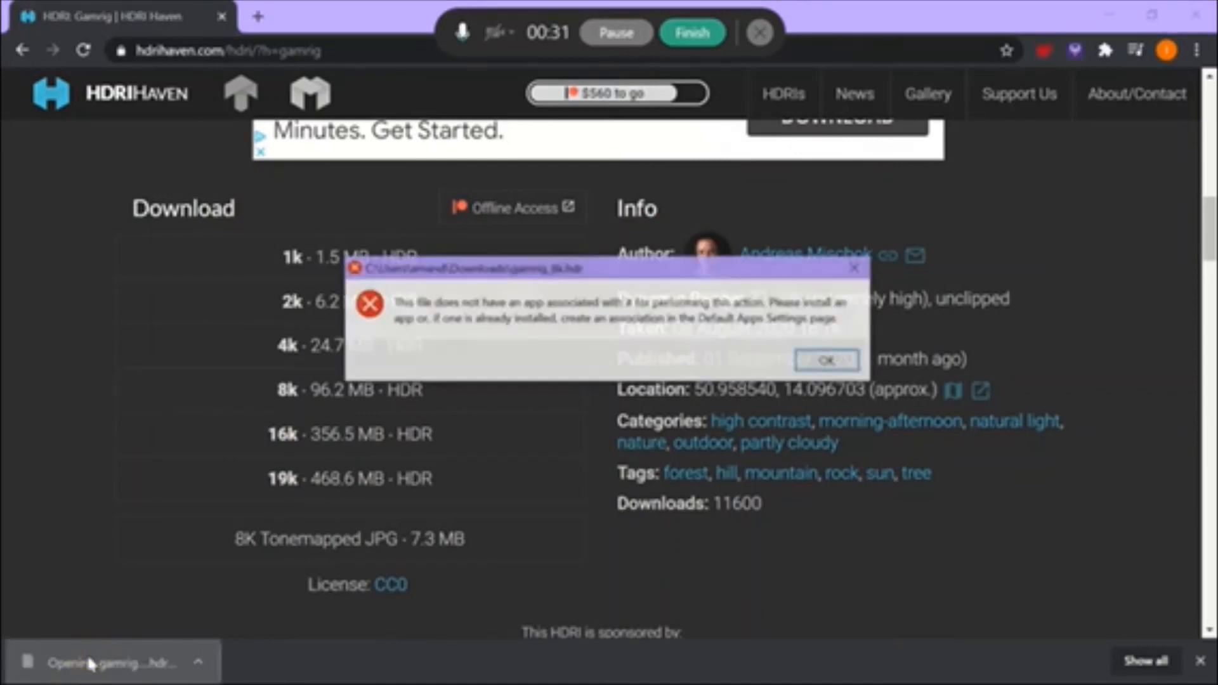
pyautogui.click(828, 362)
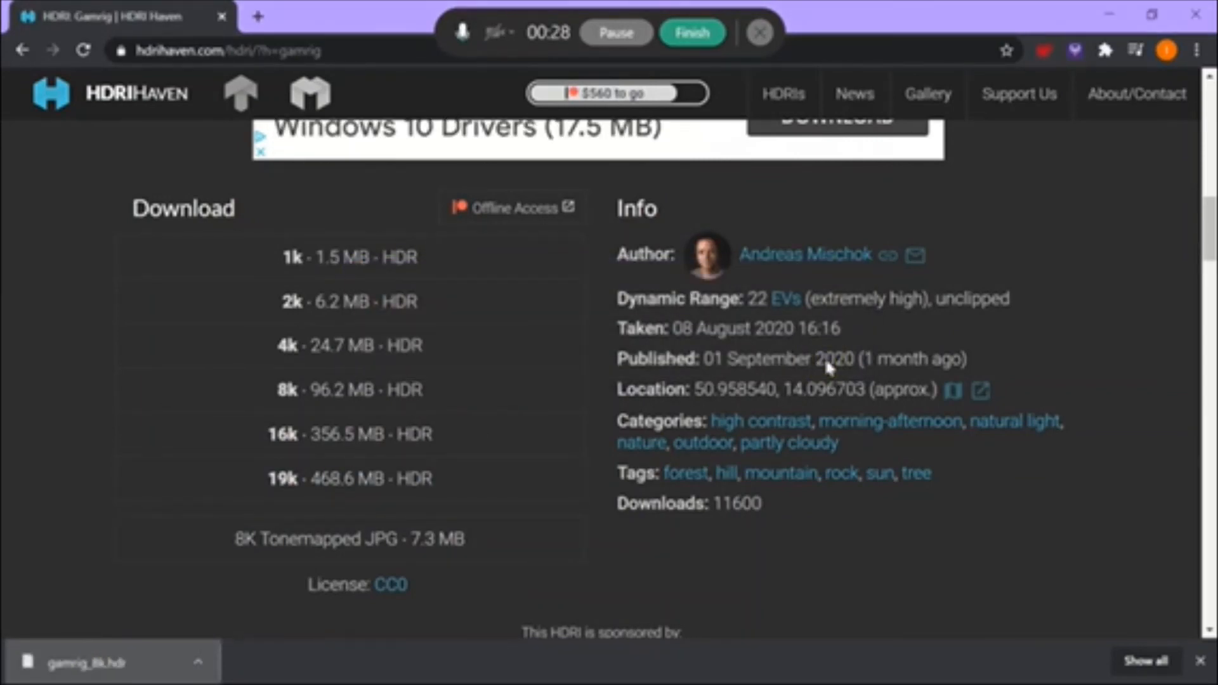
pyautogui.scroll(1, 1209, 219)
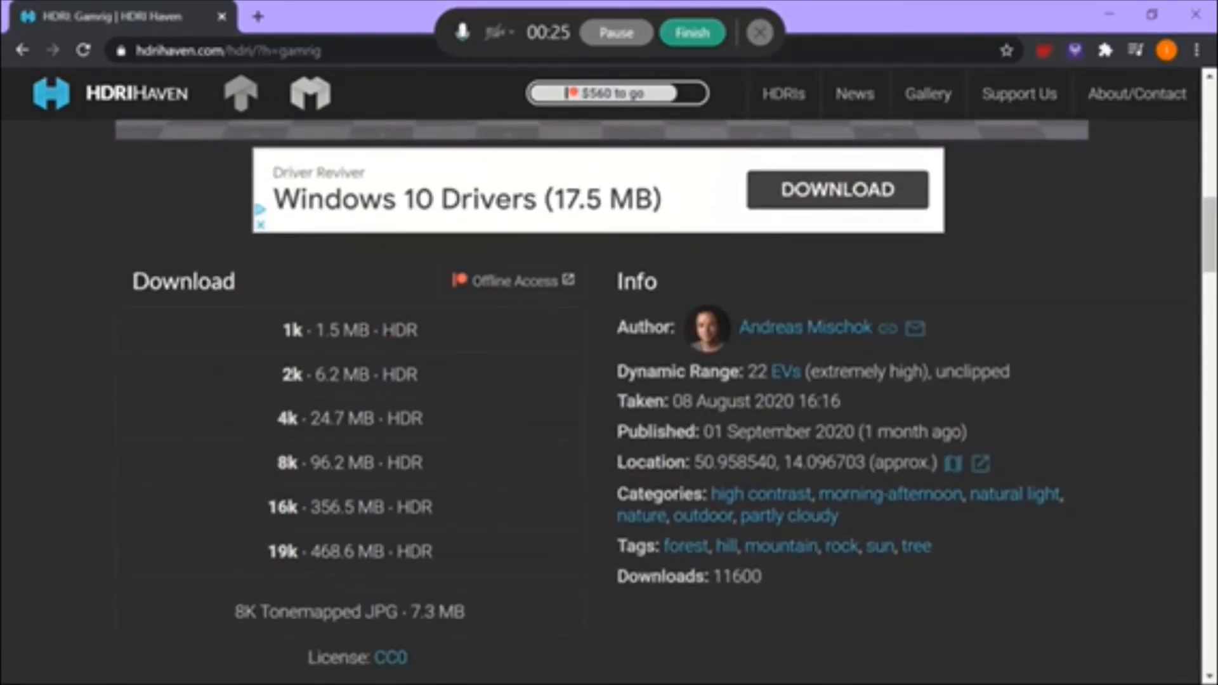
pyautogui.click(613, 35)
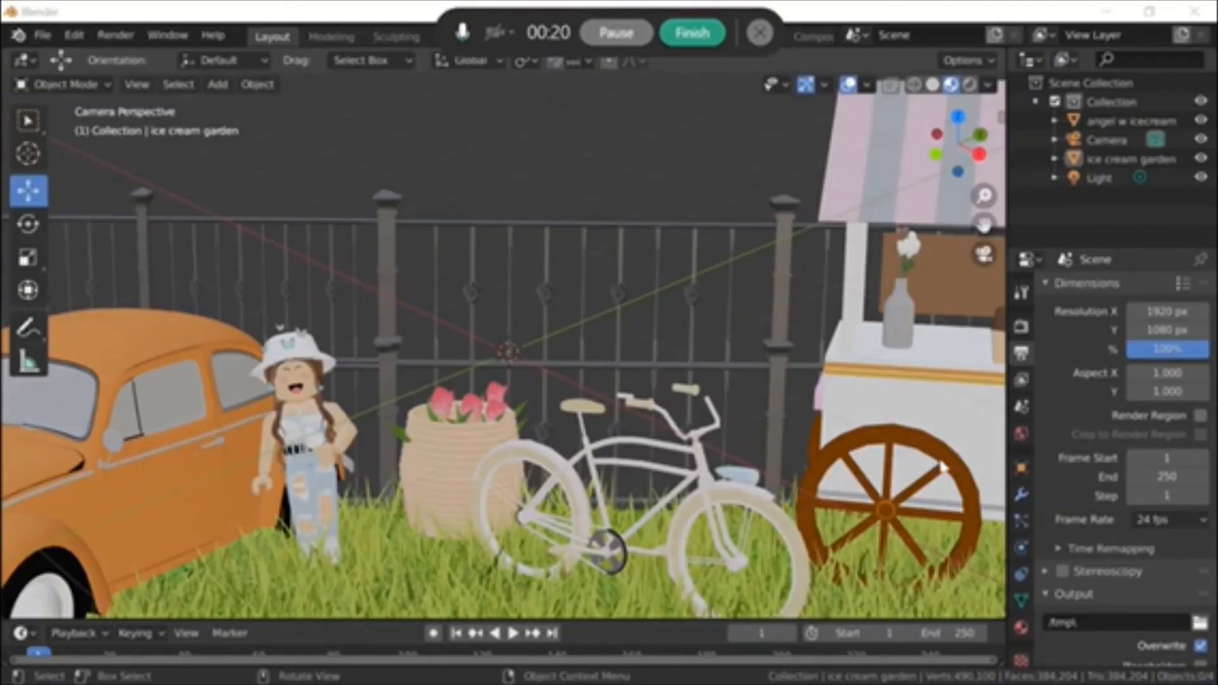
# Step: Switch to Blender, show the World properties, toggle Use Nodes off and back on, and check the surface shader choices
pyautogui.click(1021, 434)
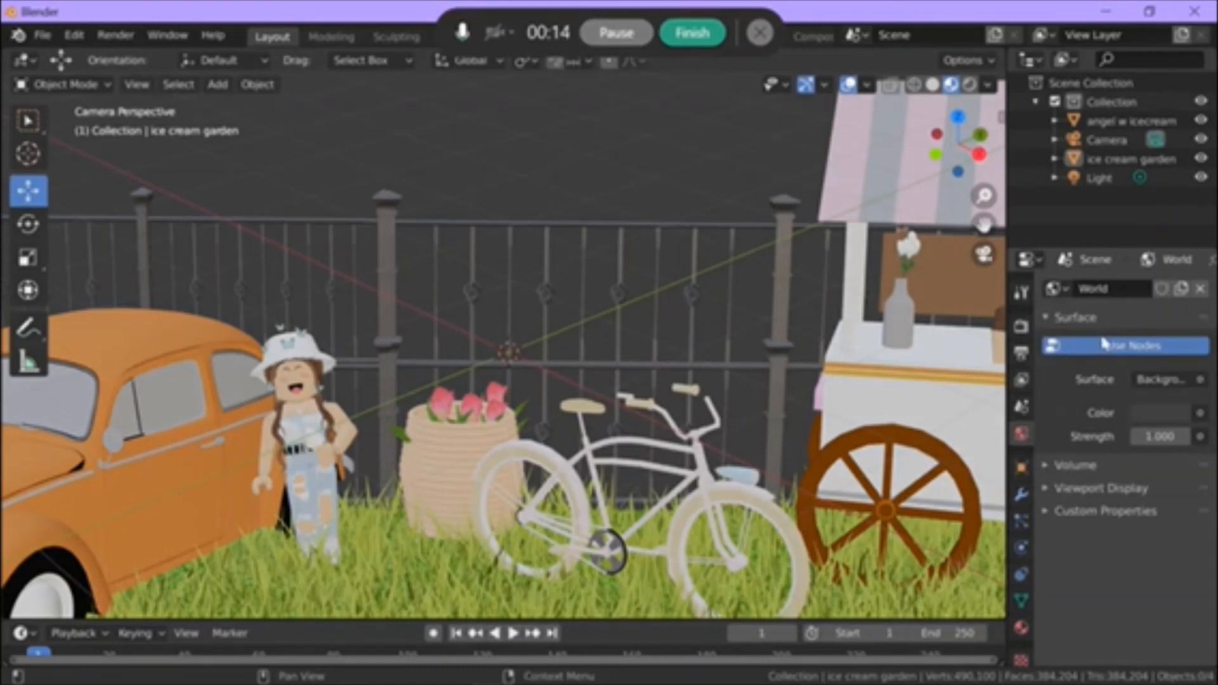
pyautogui.click(1133, 348)
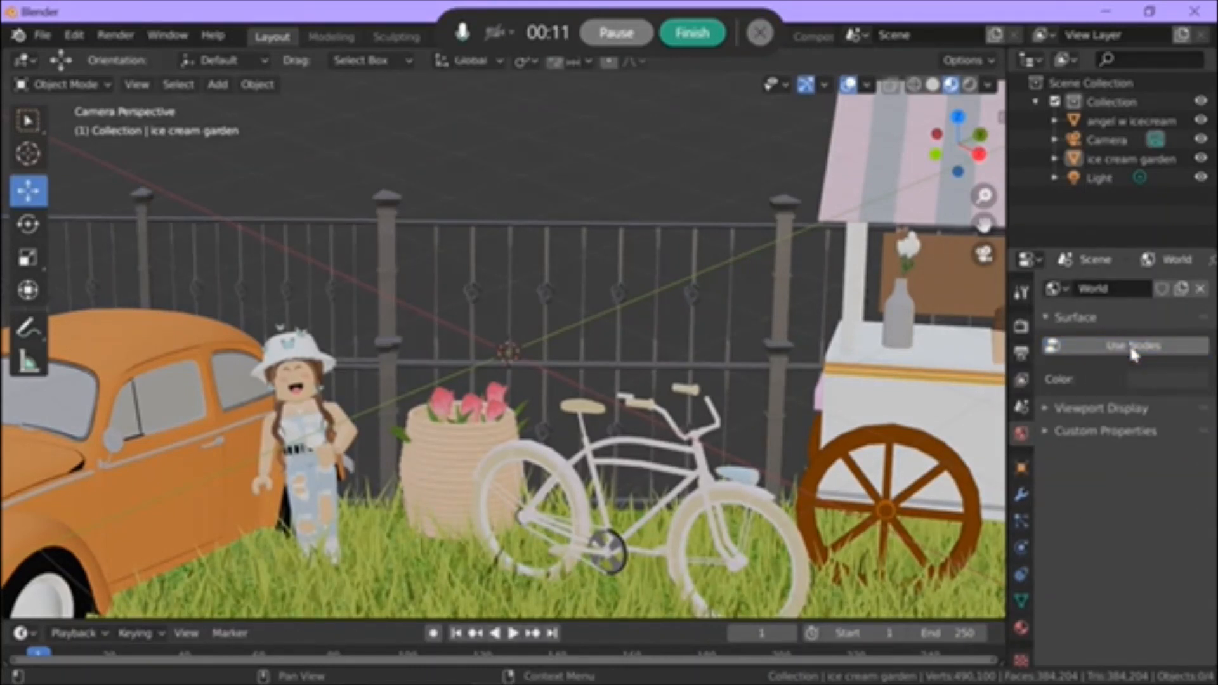
pyautogui.click(1133, 348)
pyautogui.click(1147, 381)
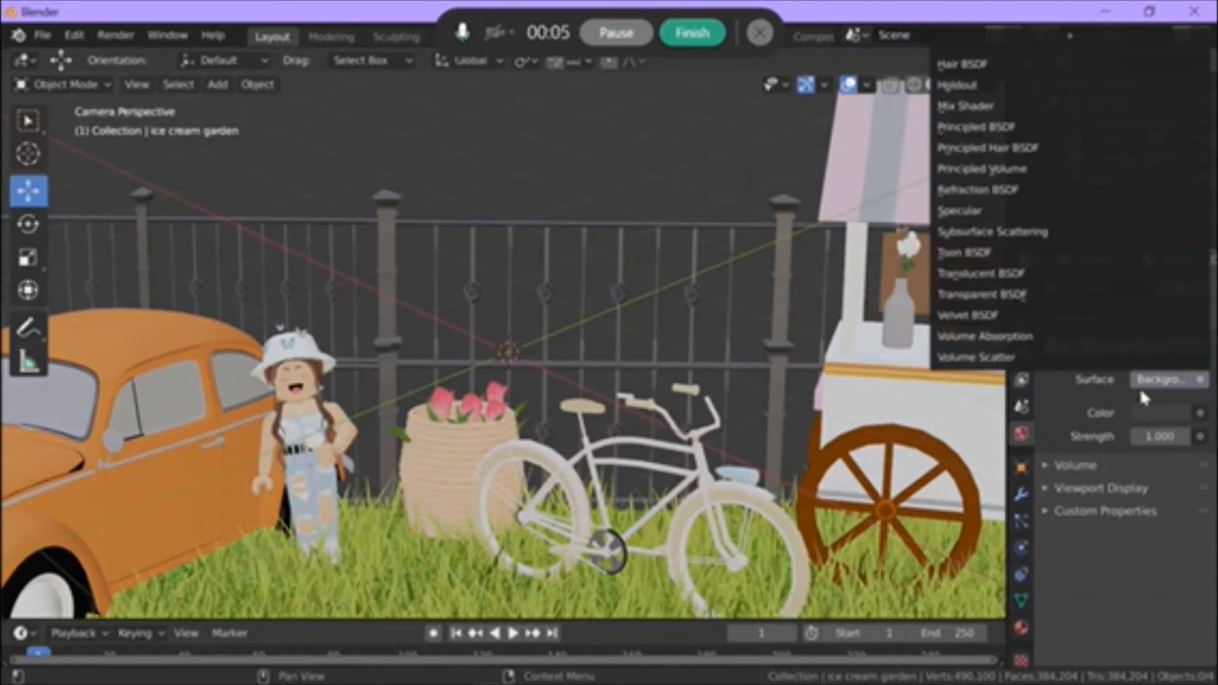
pyautogui.click(1141, 391)
pyautogui.click(1198, 380)
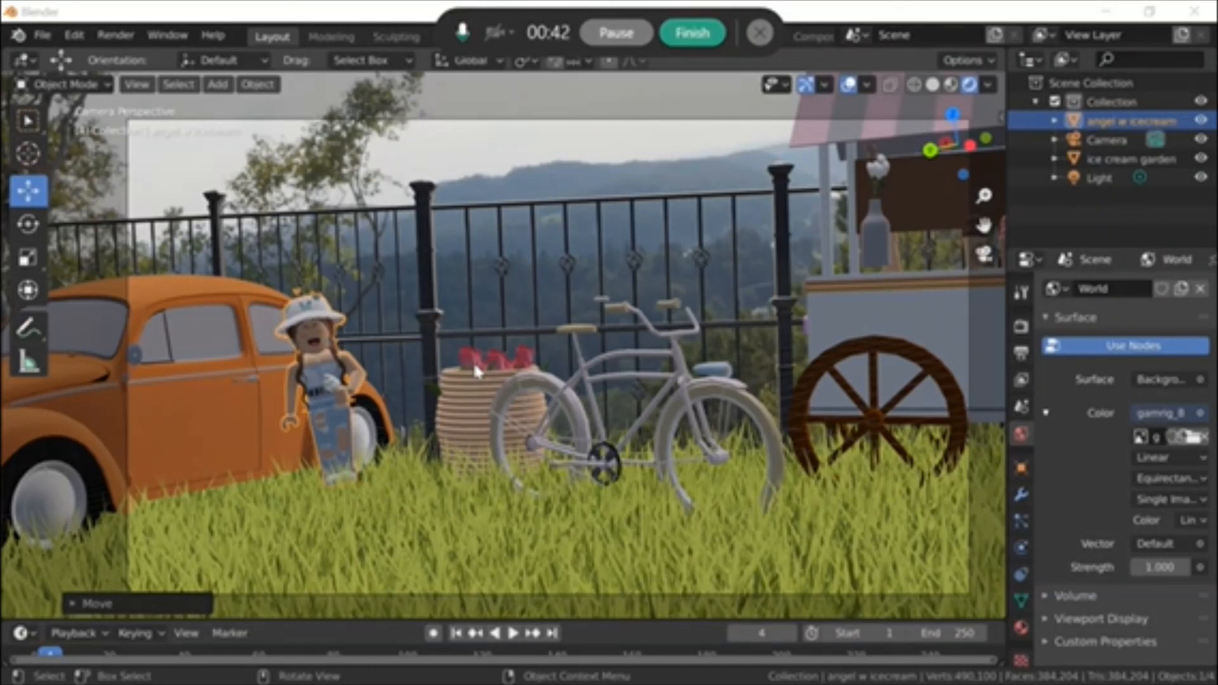
# Step: Render the composed garden scene as a still image from the camera view
pyautogui.click(625, 42)
pyautogui.click(616, 33)
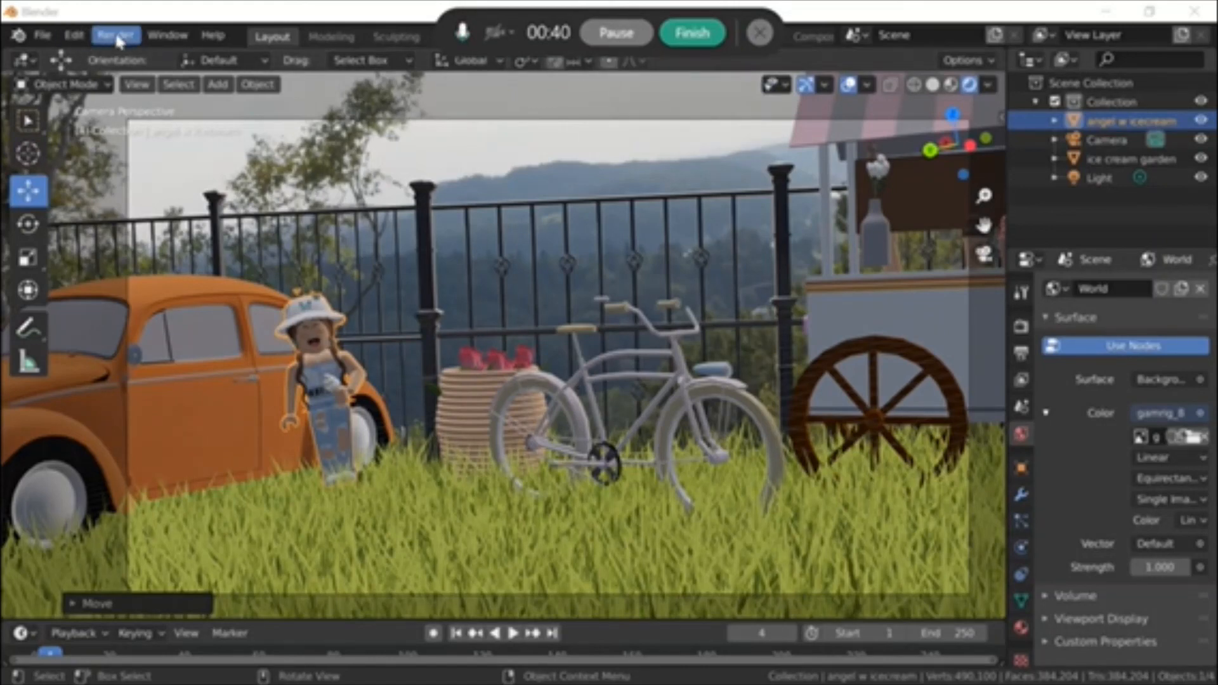
pyautogui.click(116, 35)
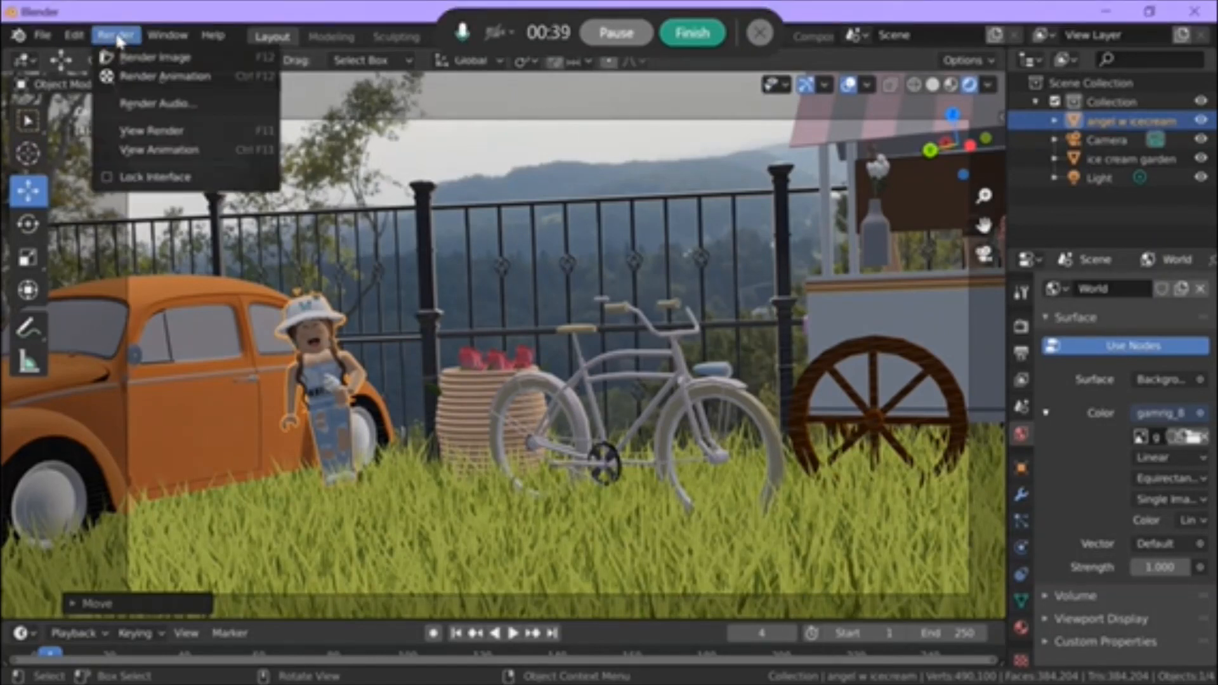
pyautogui.click(156, 57)
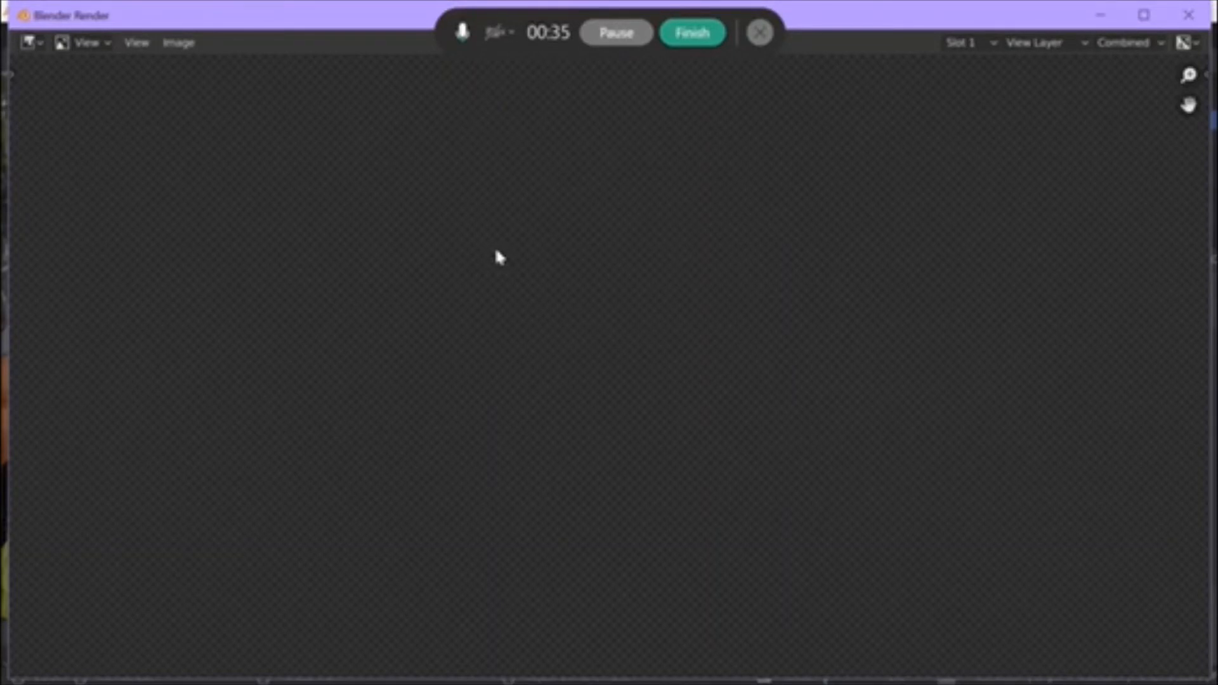